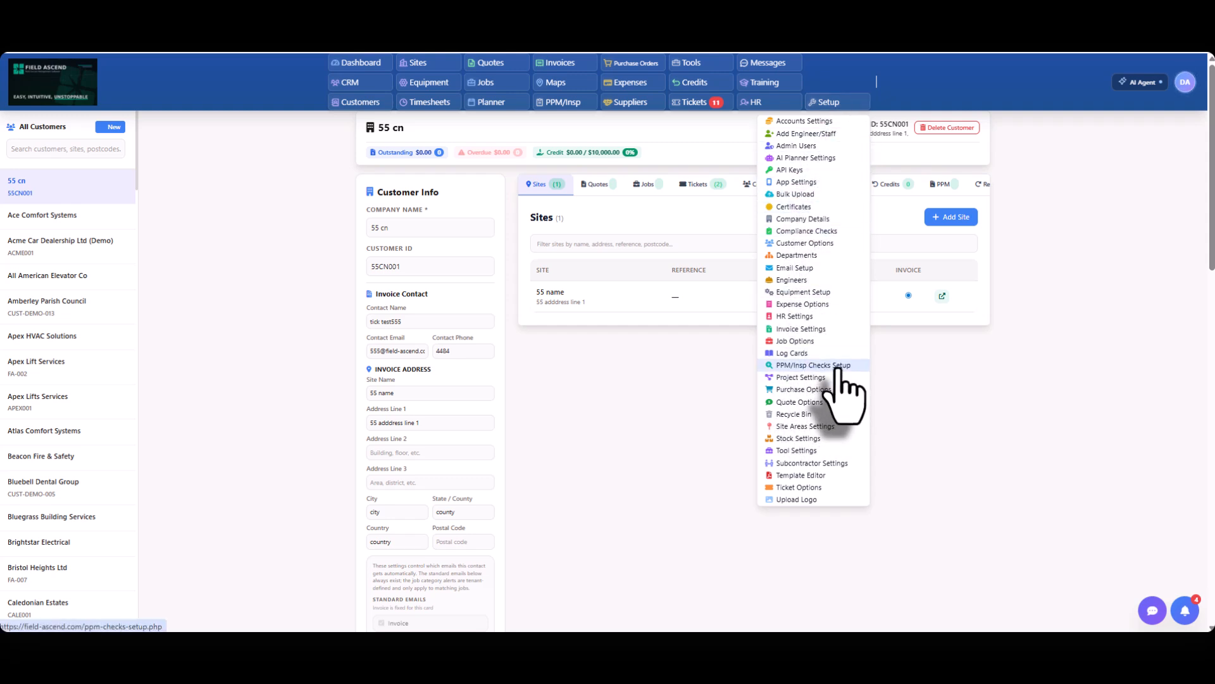
# - Open the PPM/Insp Checks Setup page and review its numbering, auto-pause, default template mode, defect and auto-link settings
pyautogui.click(826, 365)
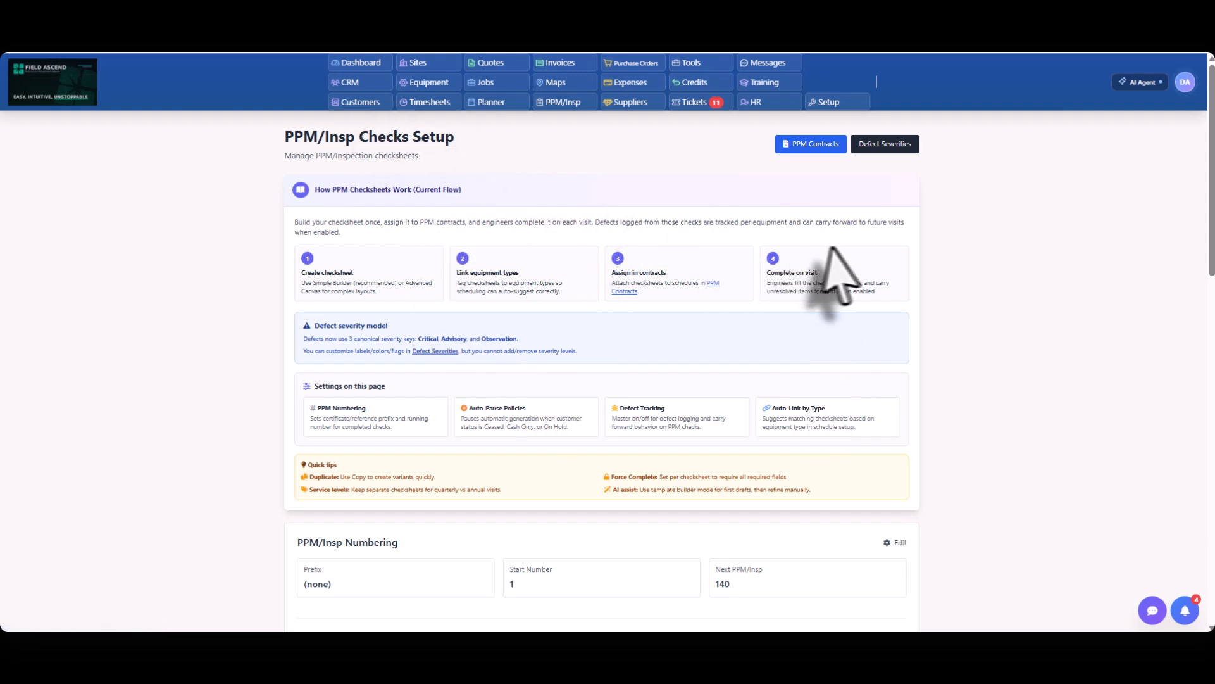
pyautogui.scroll(-2, 873, 266)
pyautogui.scroll(-3, 829, 281)
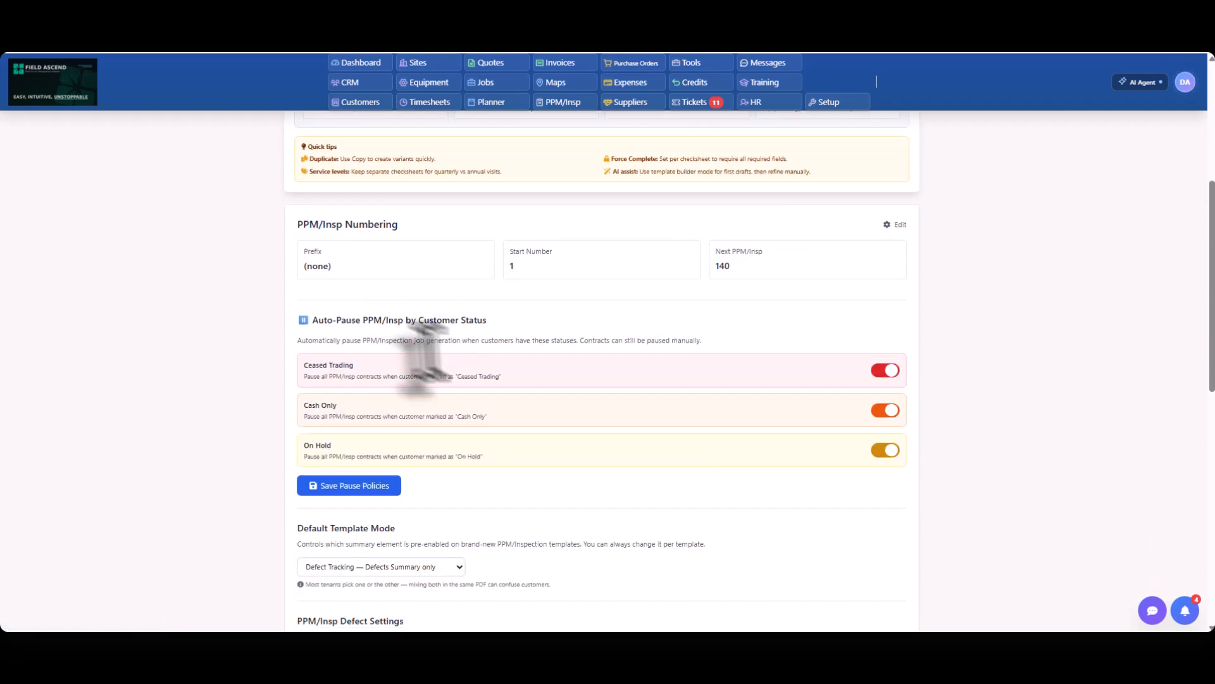
pyautogui.scroll(-4, 271, 407)
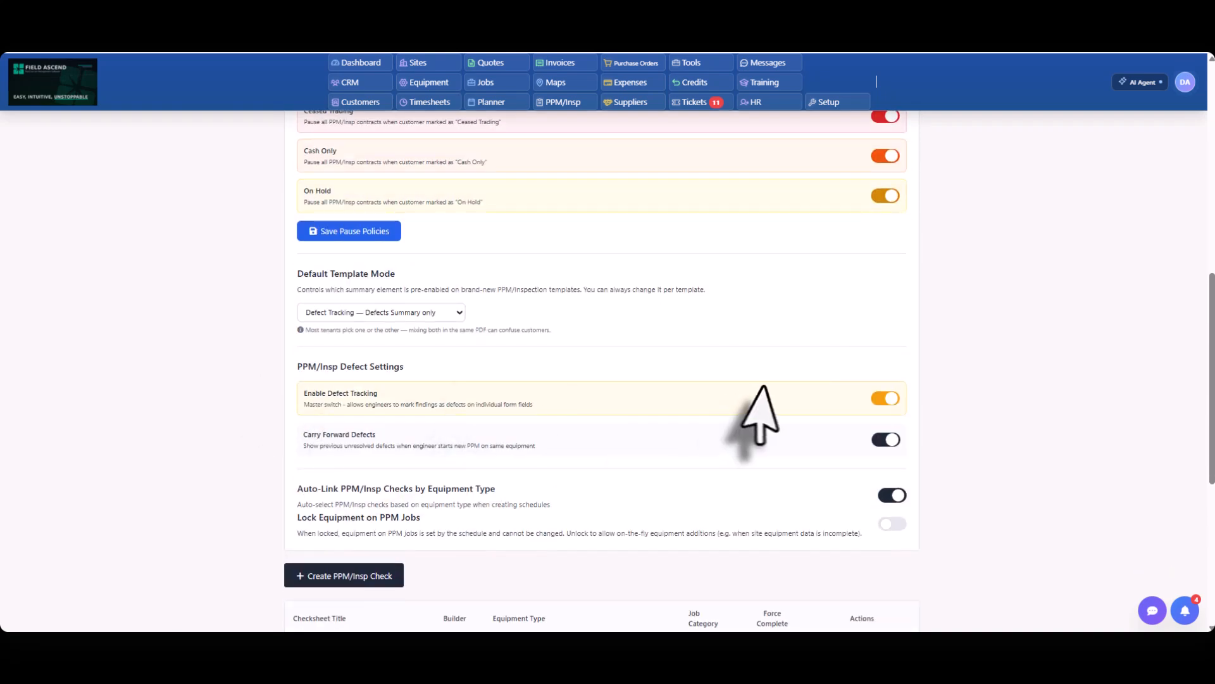
pyautogui.scroll(3, 754, 412)
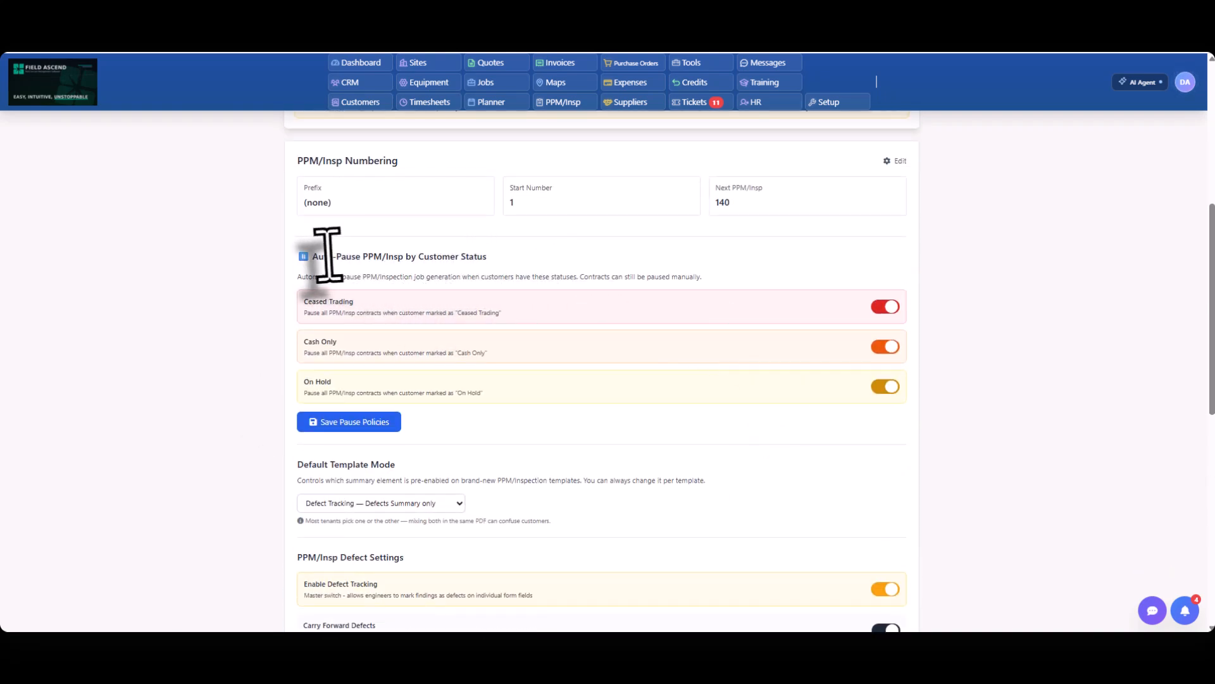
pyautogui.moveTo(328, 256); pyautogui.dragTo(472, 277)
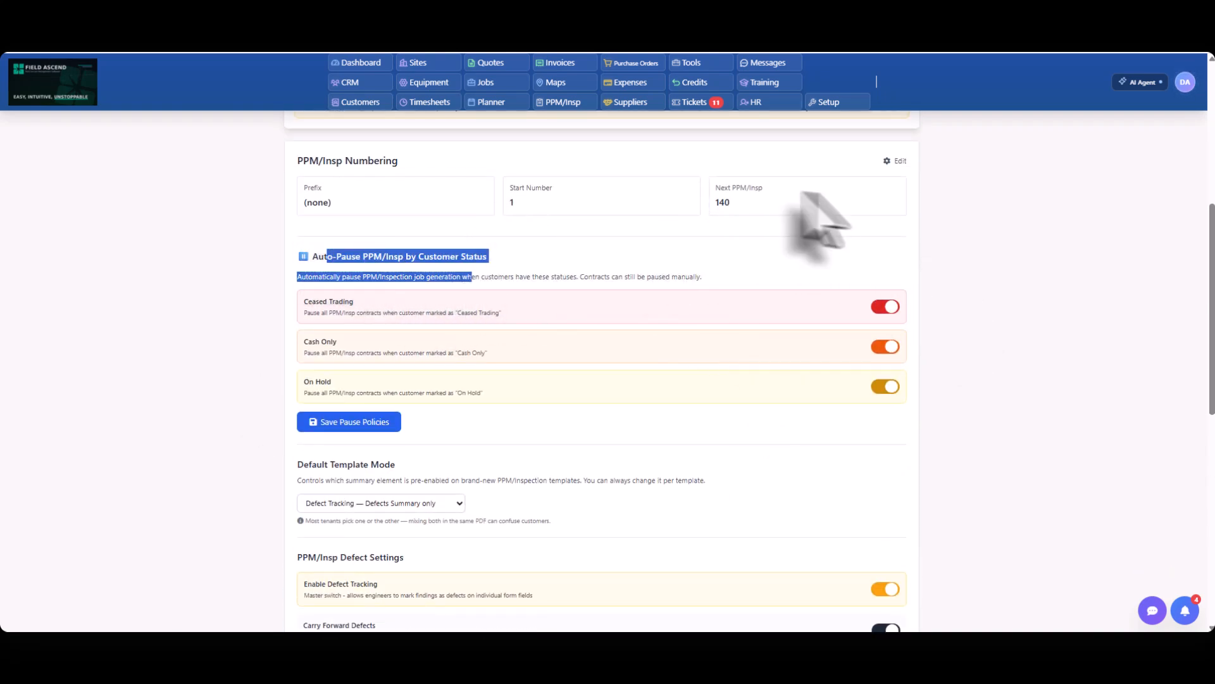
pyautogui.scroll(-2, 950, 353)
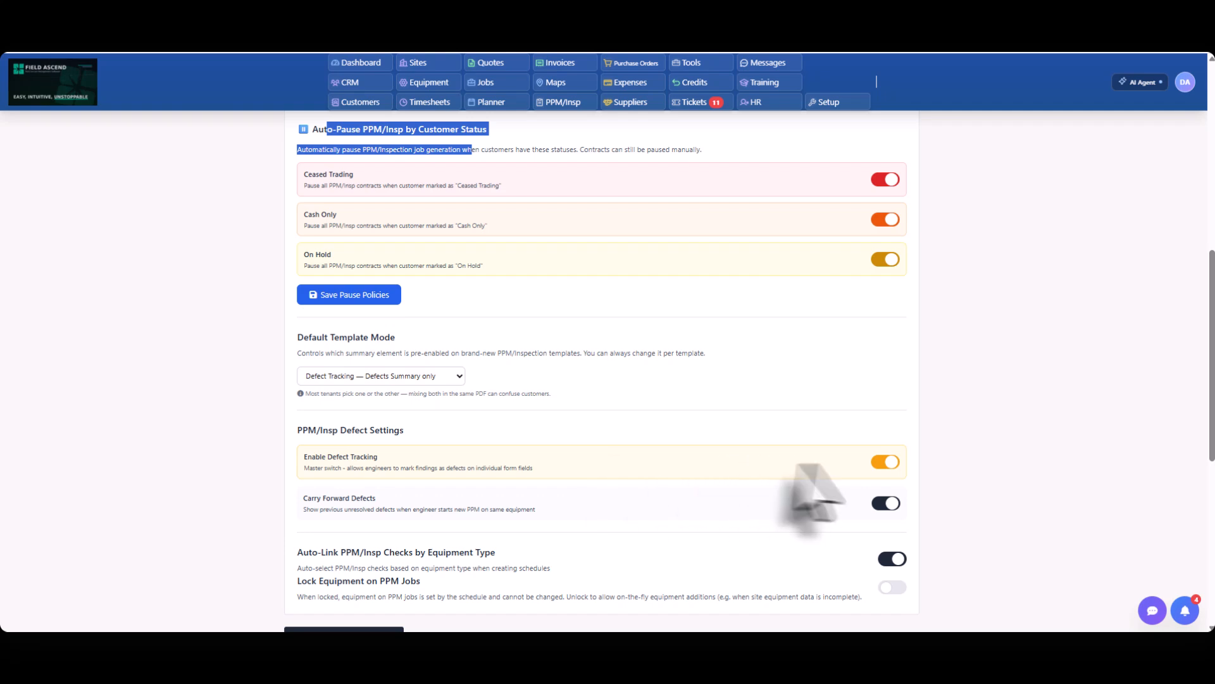
pyautogui.scroll(-3, 380, 493)
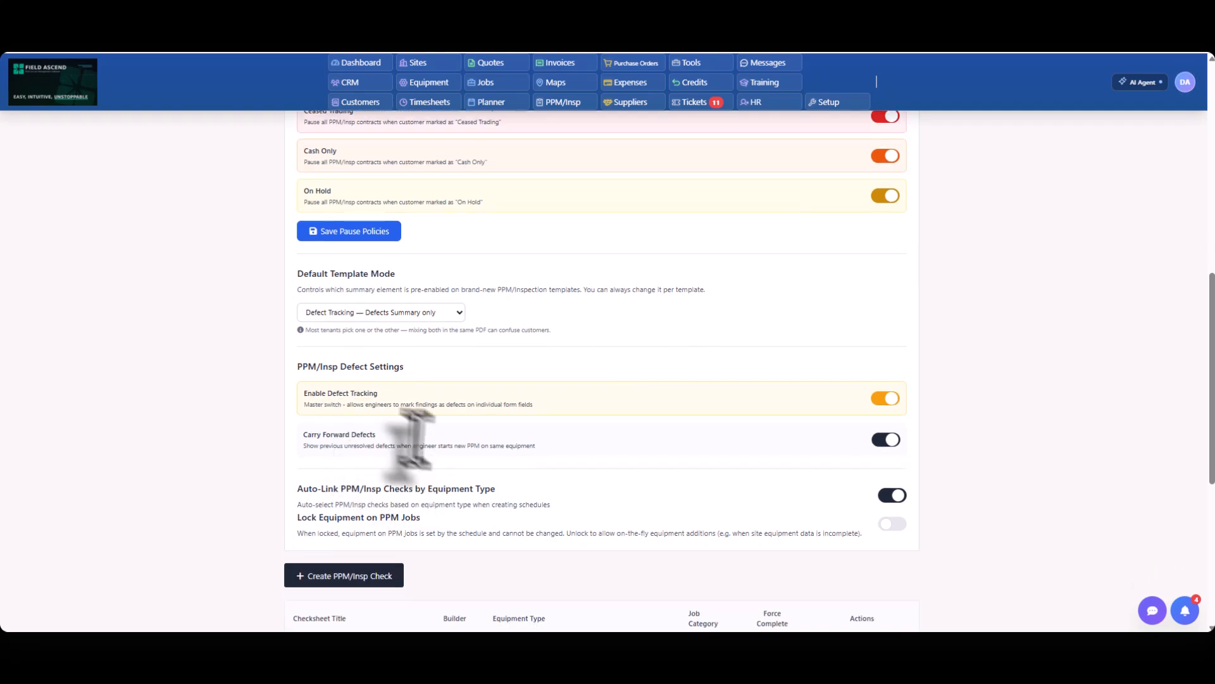
pyautogui.scroll(15, 532, 521)
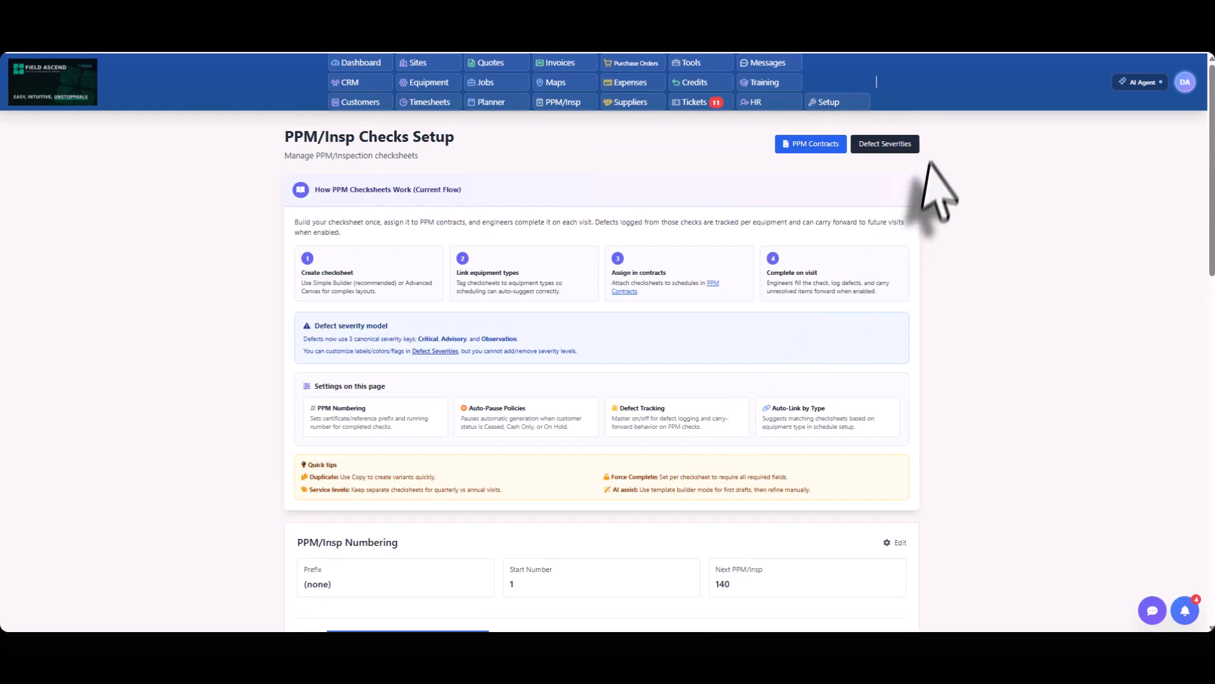
# - Open the defect severity levels and examine the display names, colours and response actions for Critical, Advisory and Observation
pyautogui.click(885, 144)
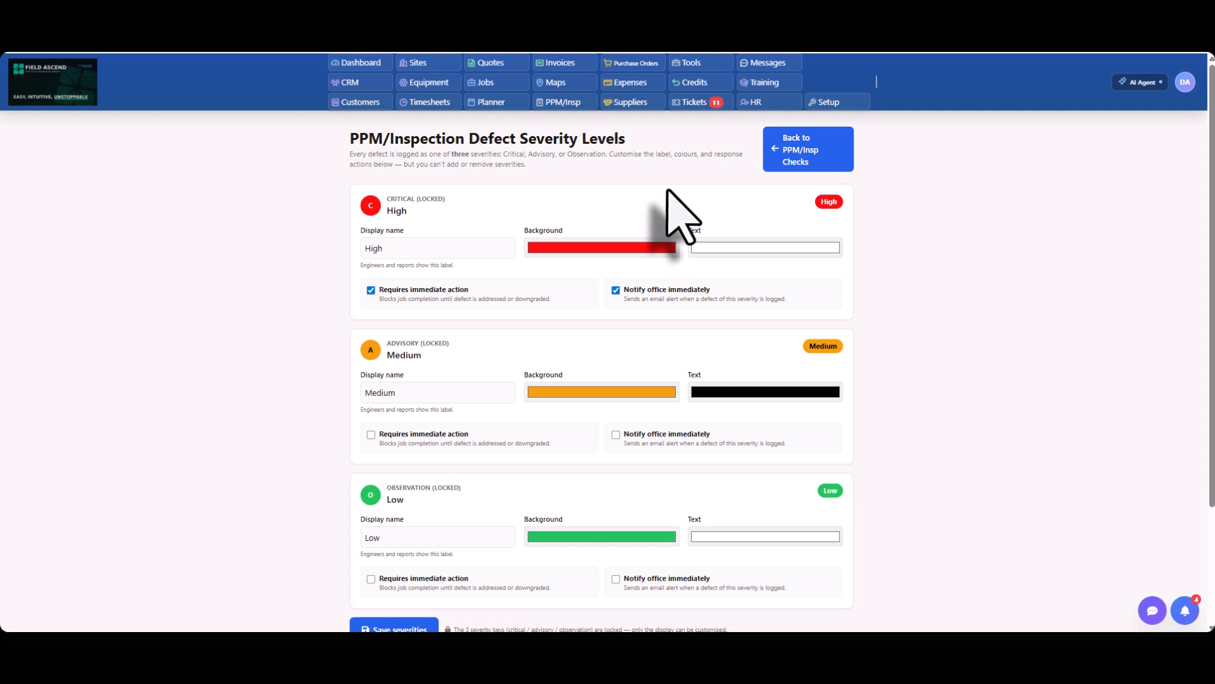
pyautogui.scroll(-2, 463, 354)
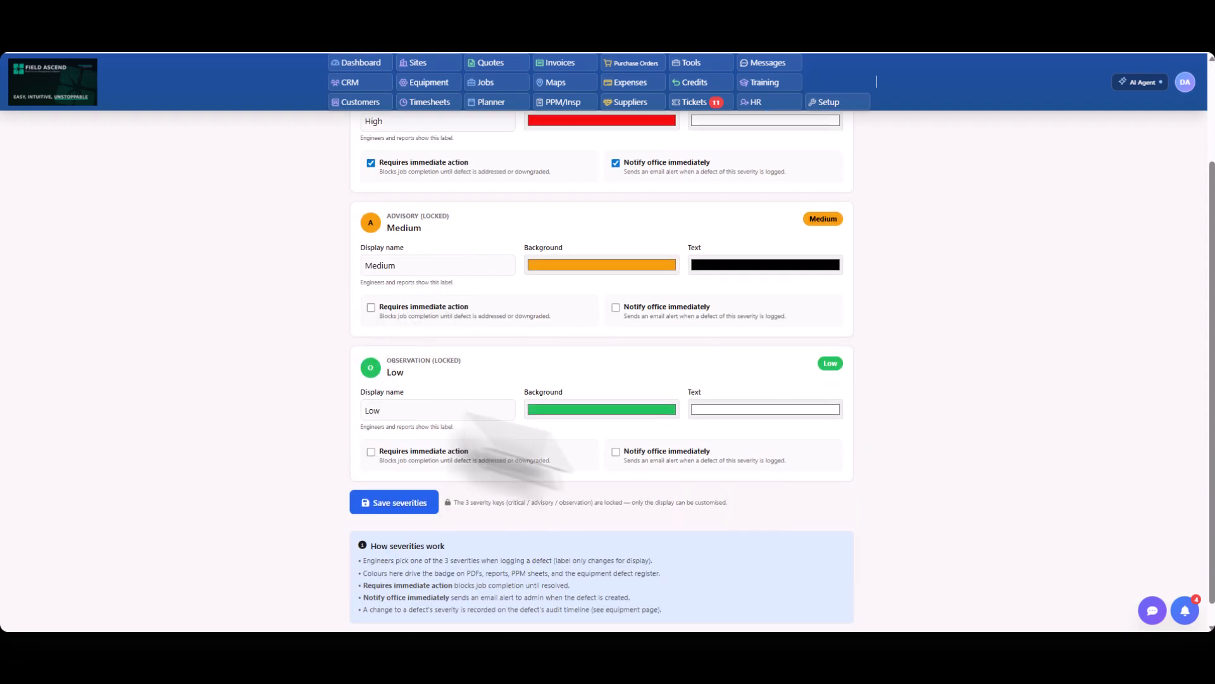
pyautogui.scroll(2, 629, 448)
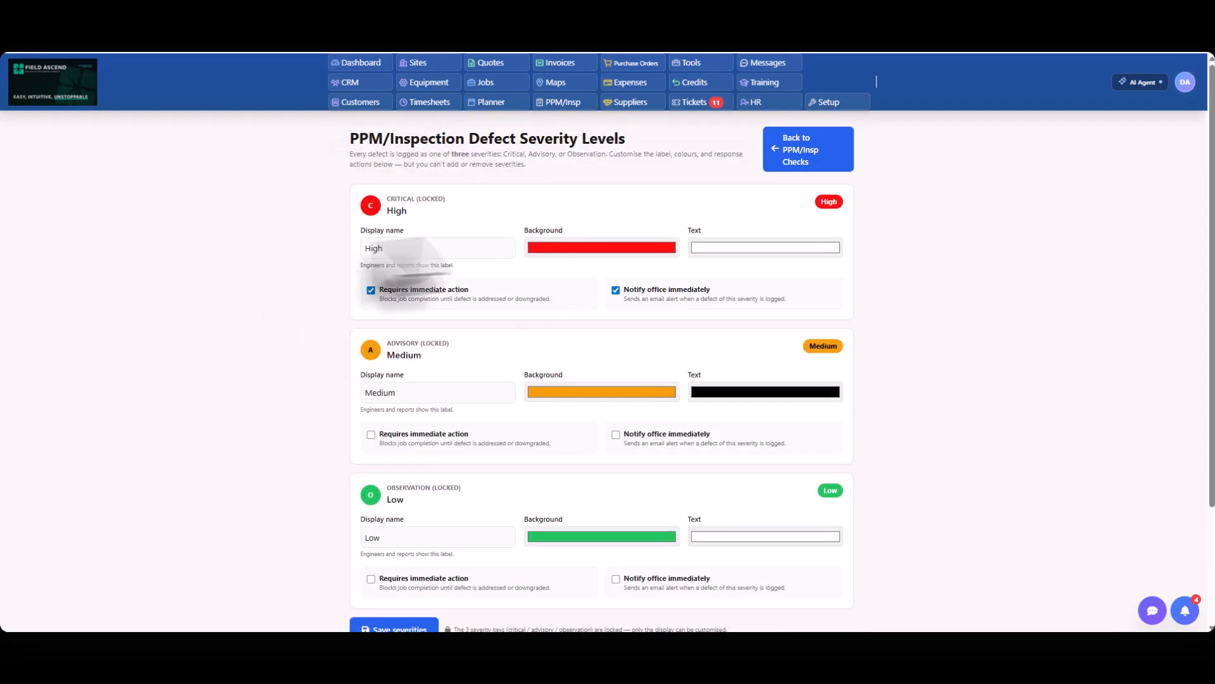
pyautogui.scroll(-2, 544, 424)
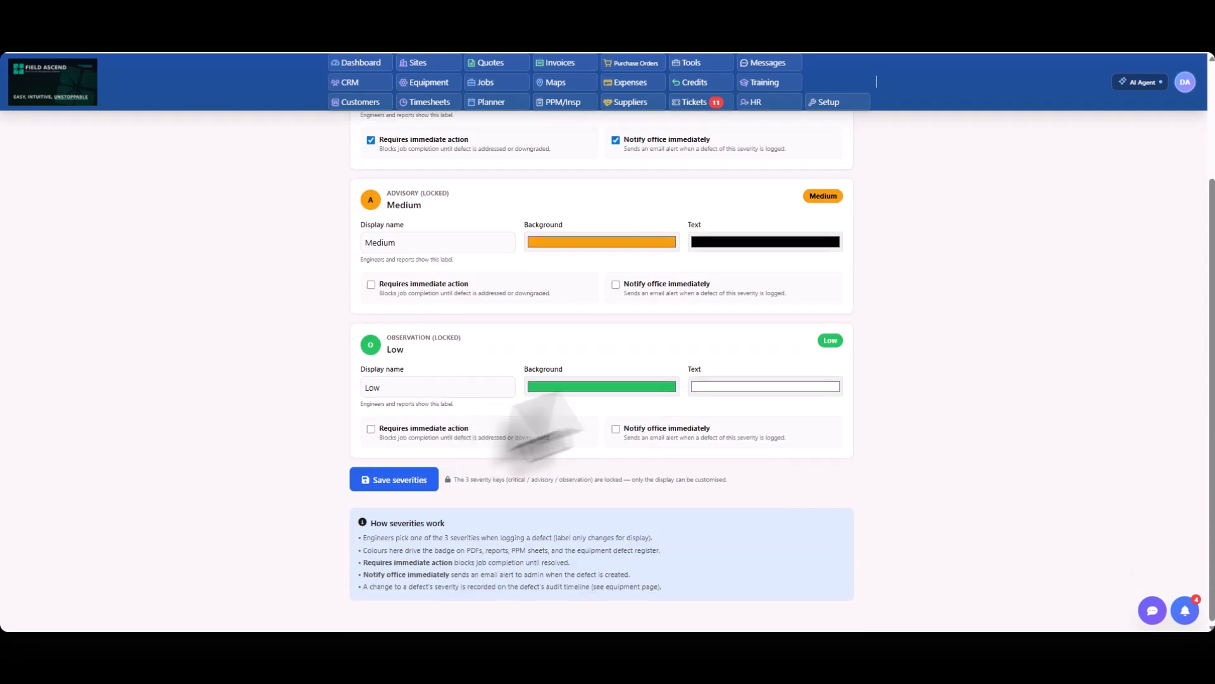
pyautogui.scroll(2, 545, 424)
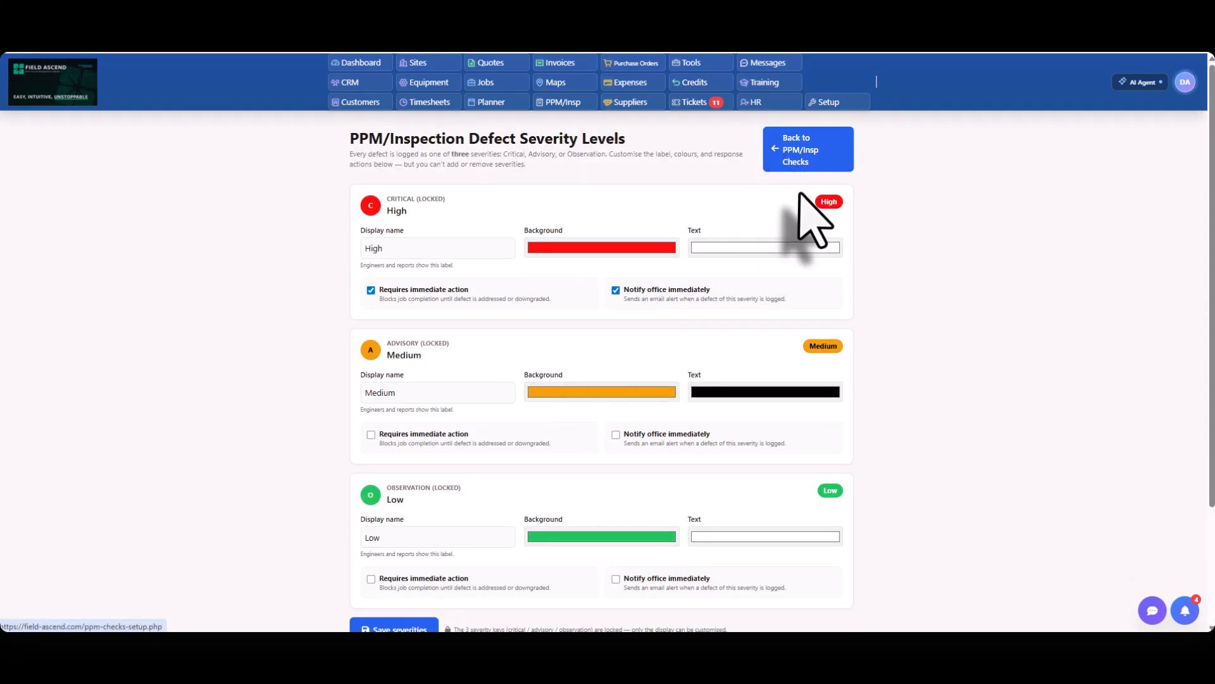
# - Return to the PPM/Insp checks setup and examine the list of existing checksheets with their builders and equipment types
pyautogui.click(801, 166)
pyautogui.scroll(-2, 286, 430)
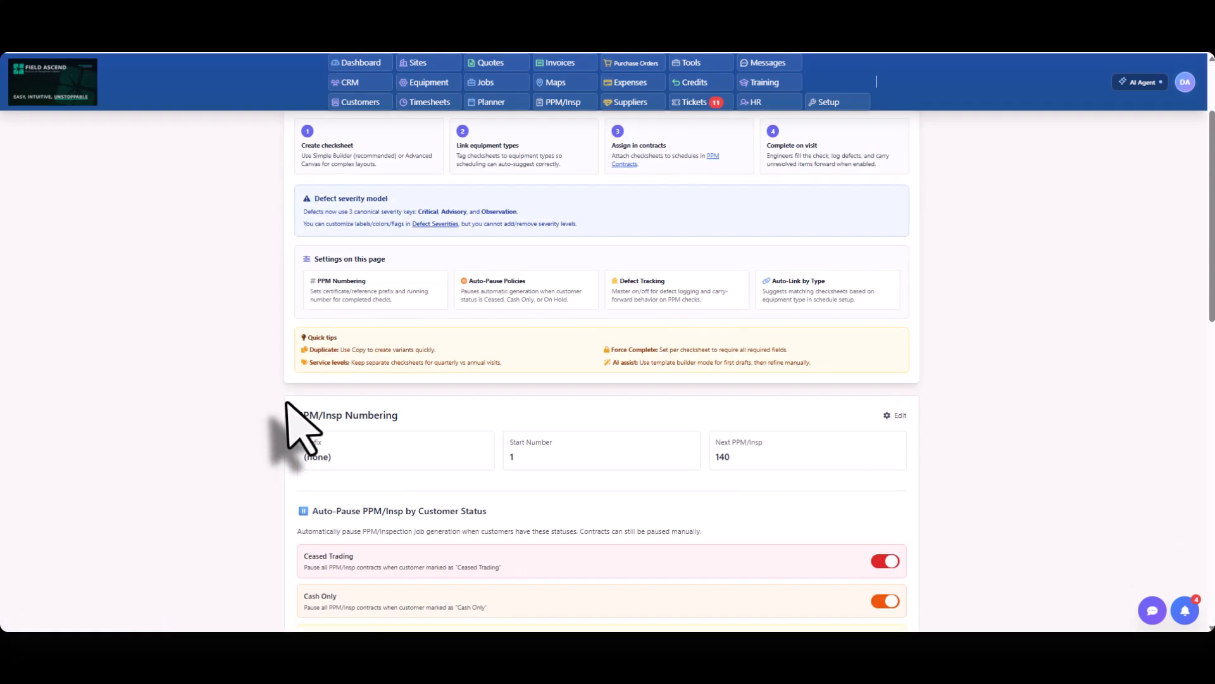
pyautogui.scroll(-7, 287, 403)
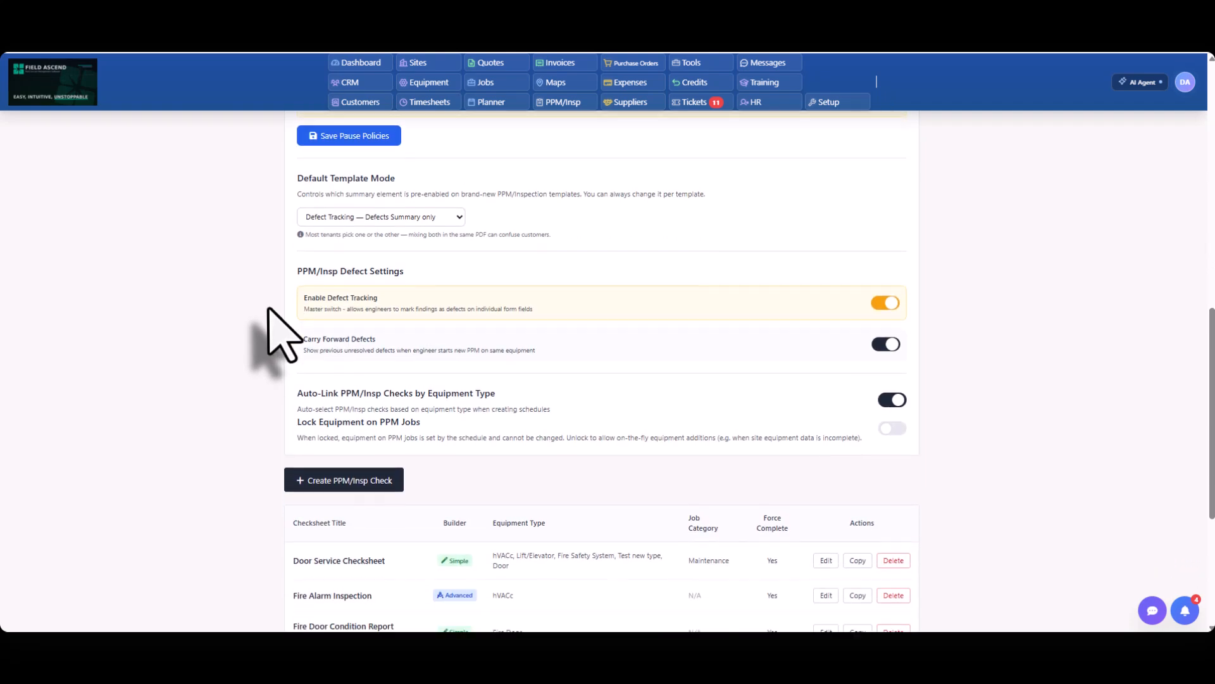
pyautogui.scroll(-2, 278, 332)
pyautogui.scroll(-2, 272, 402)
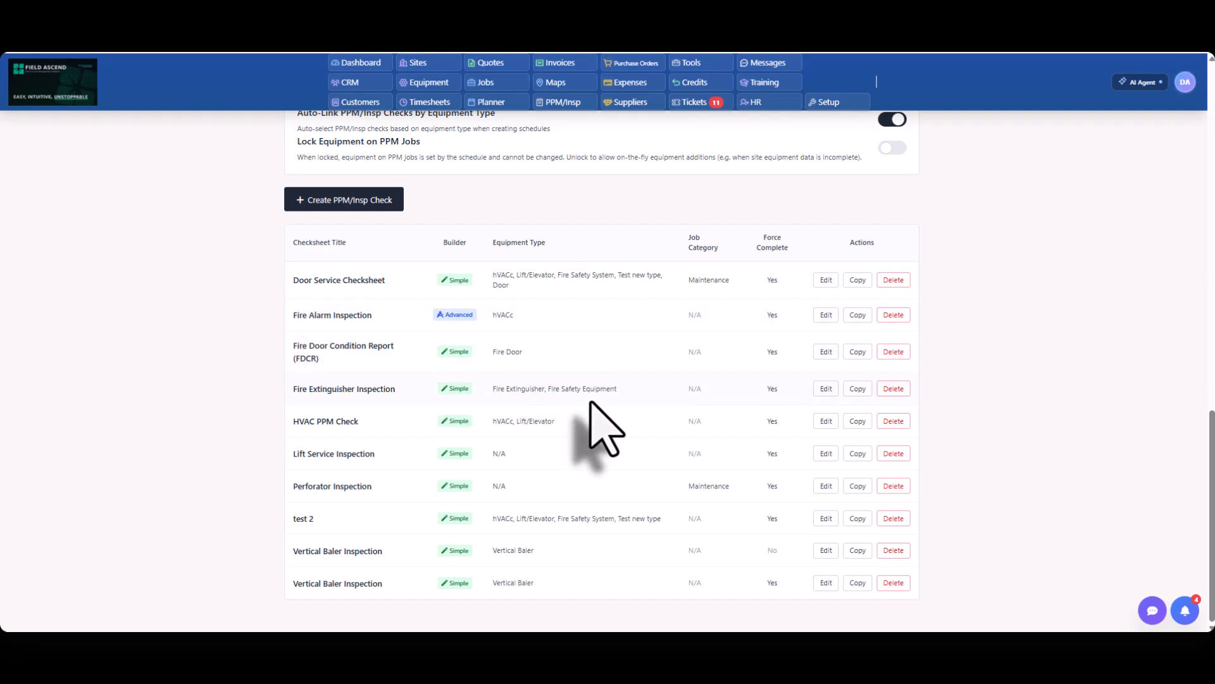
pyautogui.scroll(4, 590, 402)
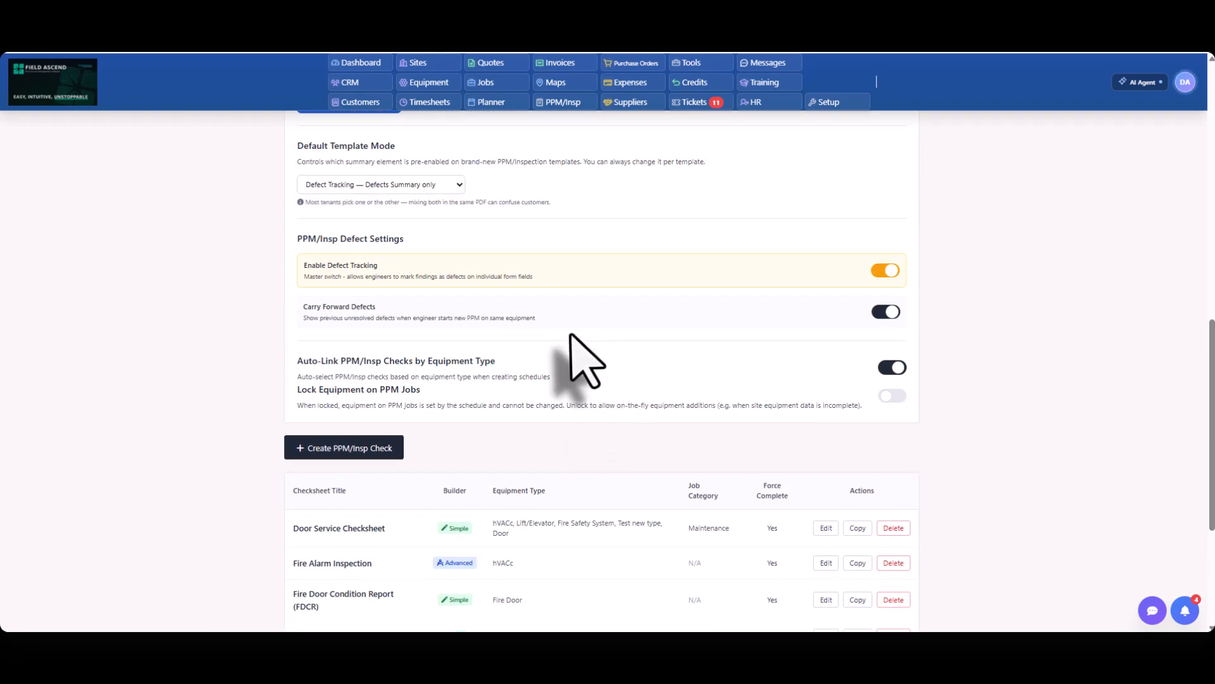
pyautogui.scroll(-4, 589, 393)
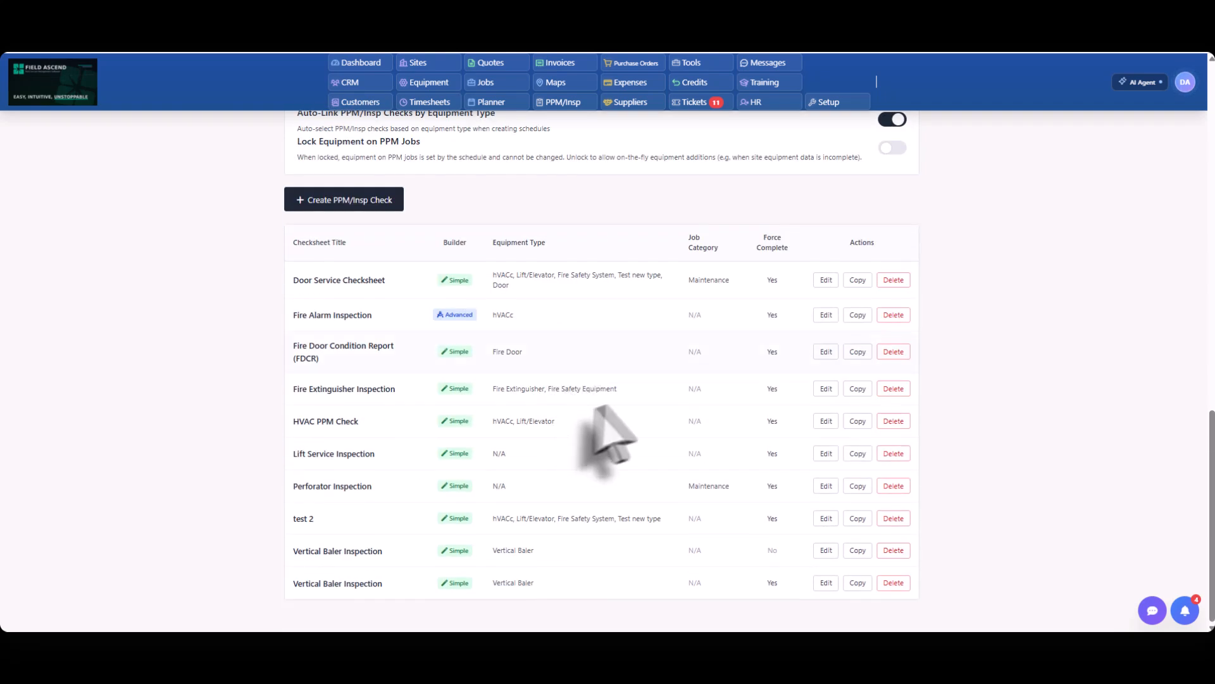
# - Create a PPM/Insp check with the Simple Builder, named Test Checksheet 1 with all fields required, and save it
pyautogui.click(354, 204)
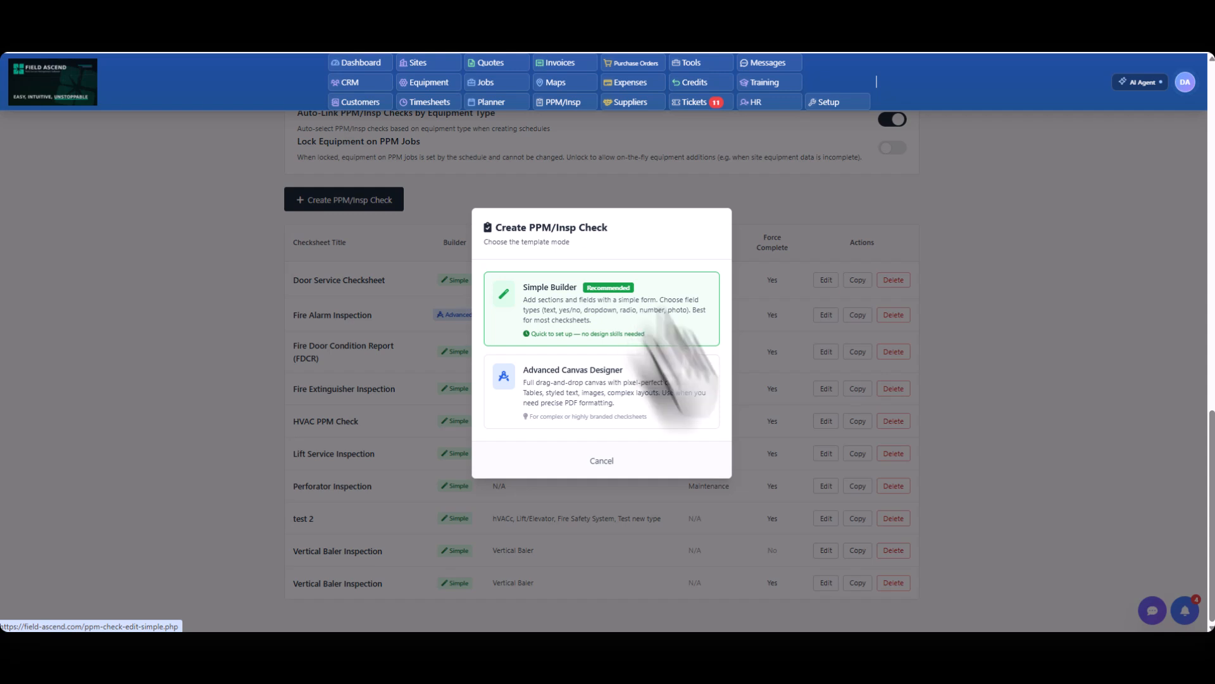
pyautogui.click(697, 333)
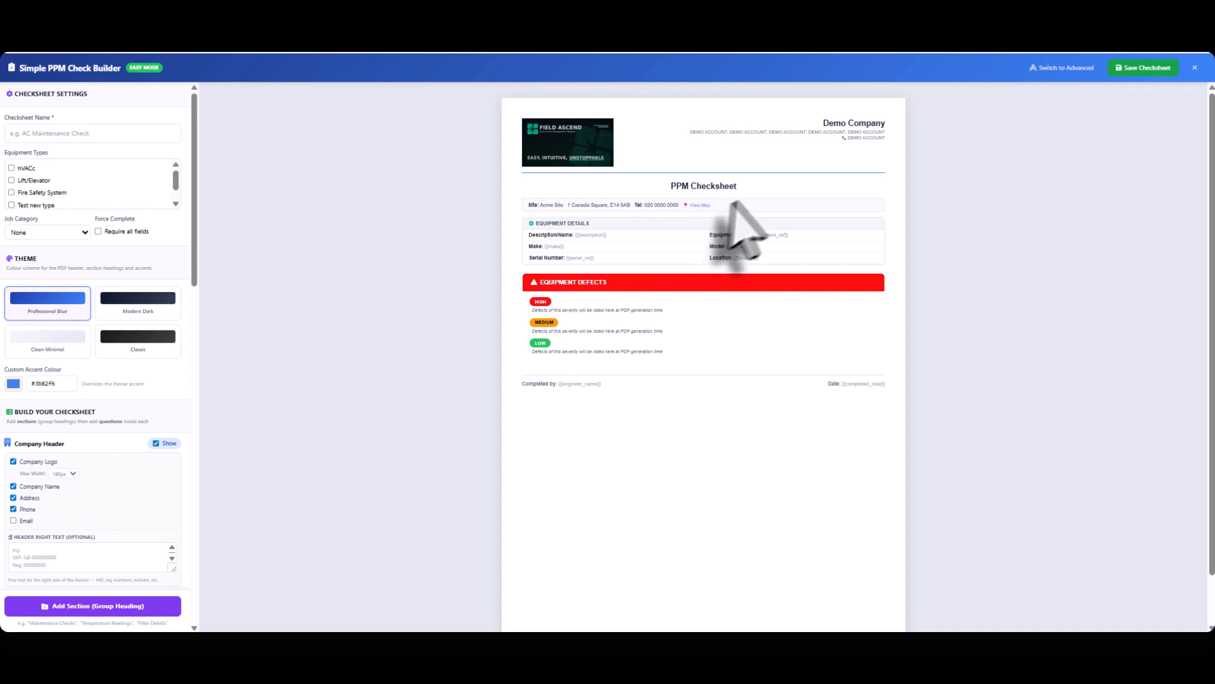
pyautogui.click(60, 134)
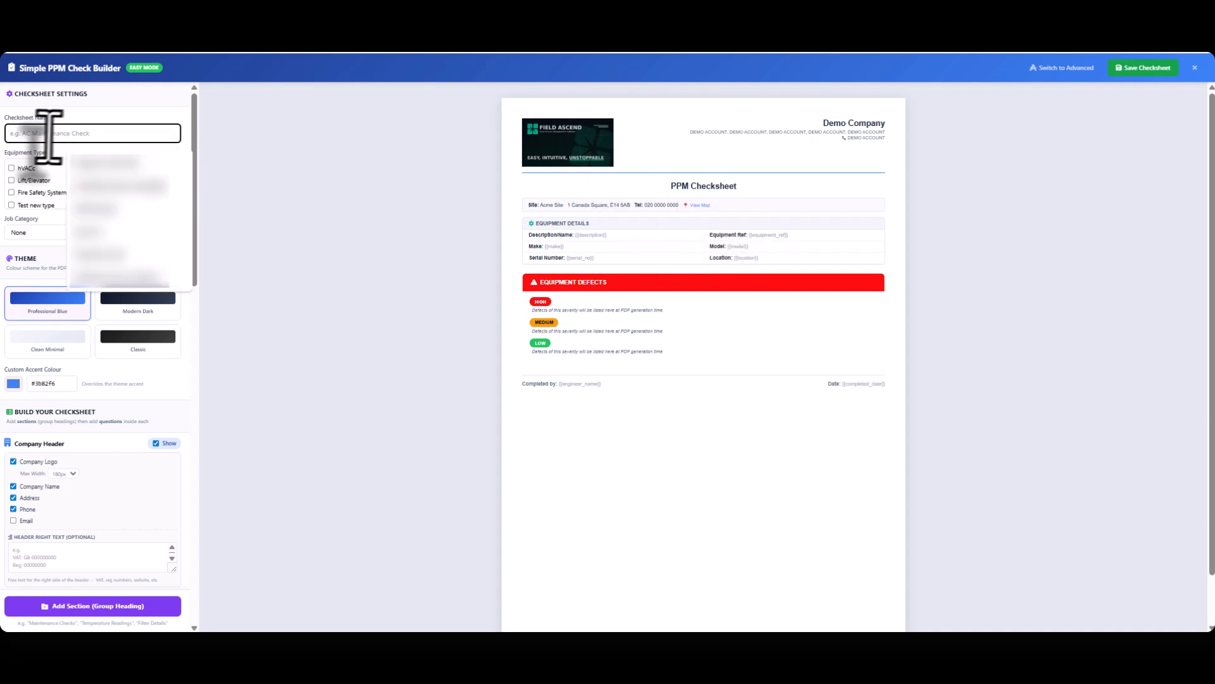
pyautogui.write('Test Checksheet 1')
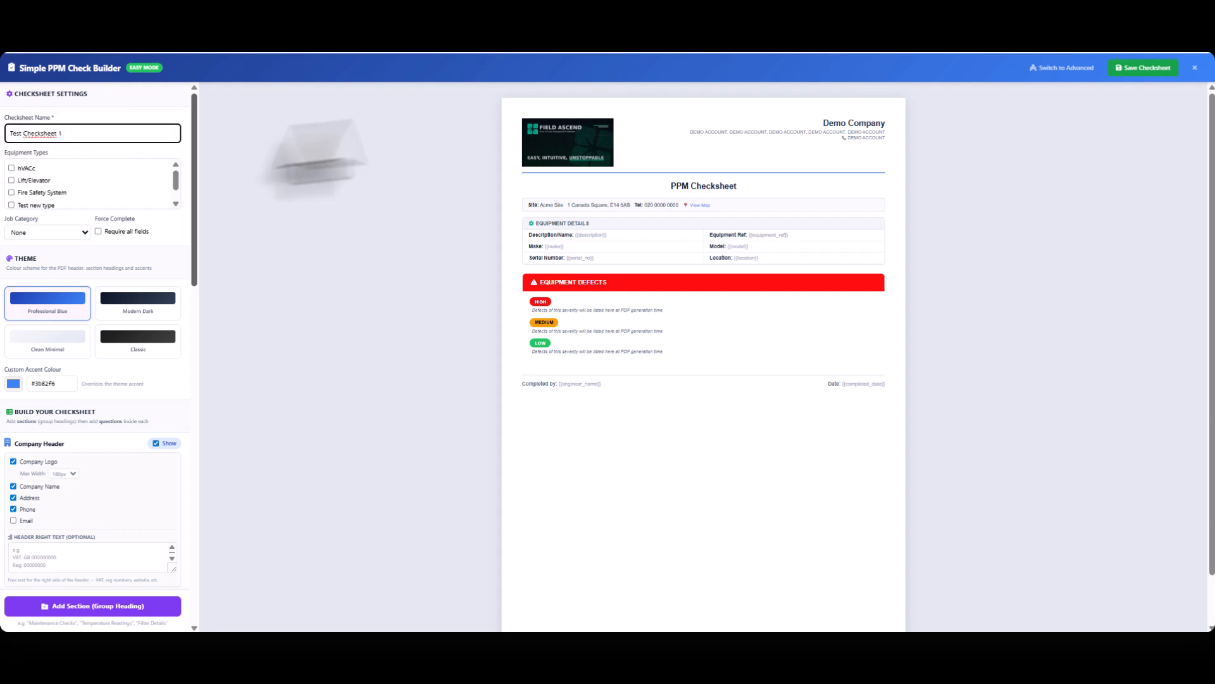
pyautogui.click(1138, 70)
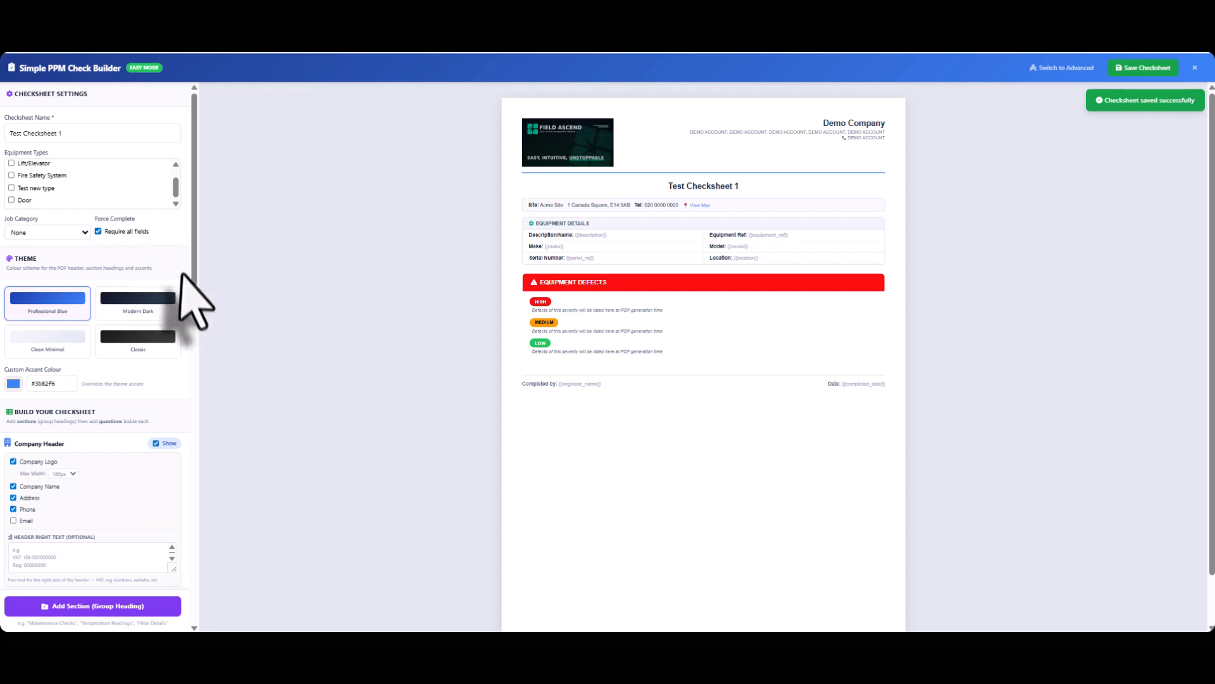
# - Preview alternative colour themes for the checksheet and restore the Professional Blue theme
pyautogui.click(137, 304)
pyautogui.click(26, 341)
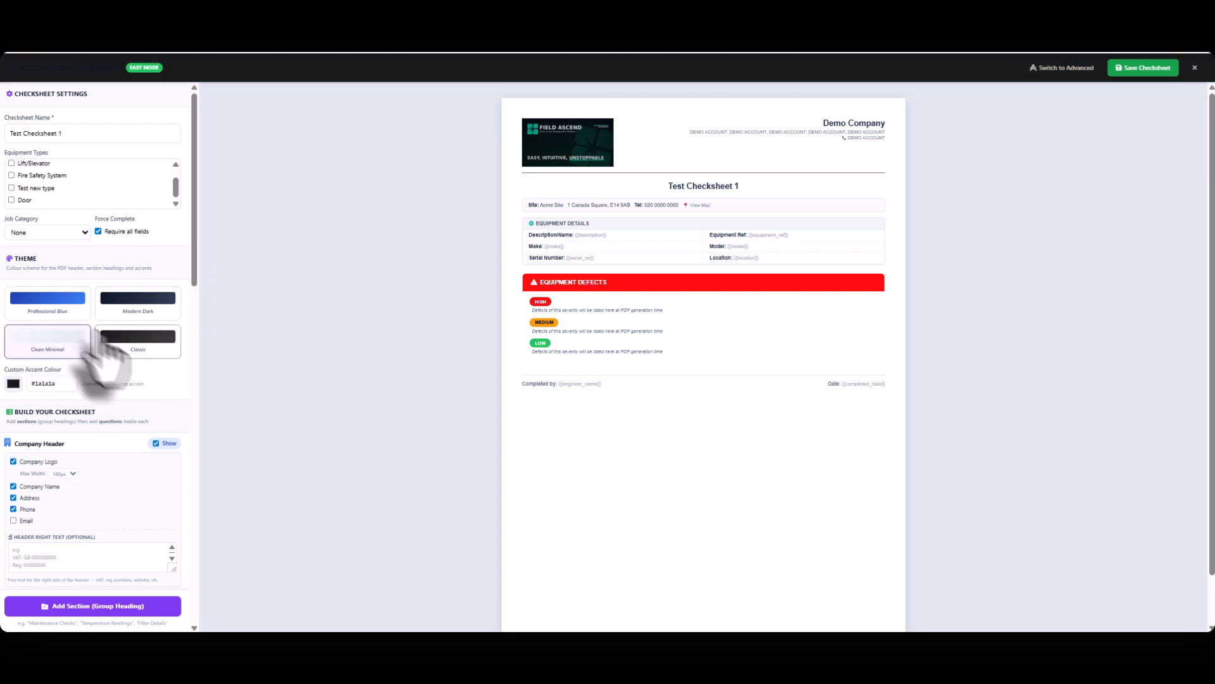
pyautogui.click(67, 301)
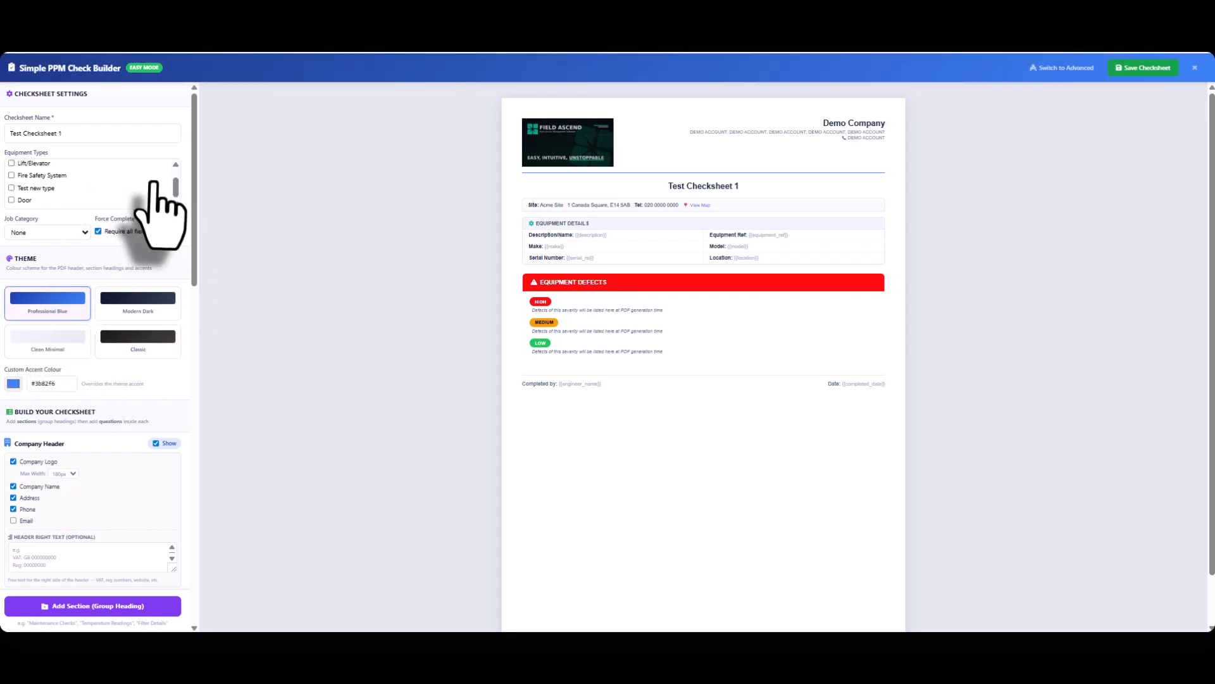
# - Assign the HVACc equipment type to the checksheet and save it
pyautogui.scroll(1, 162, 180)
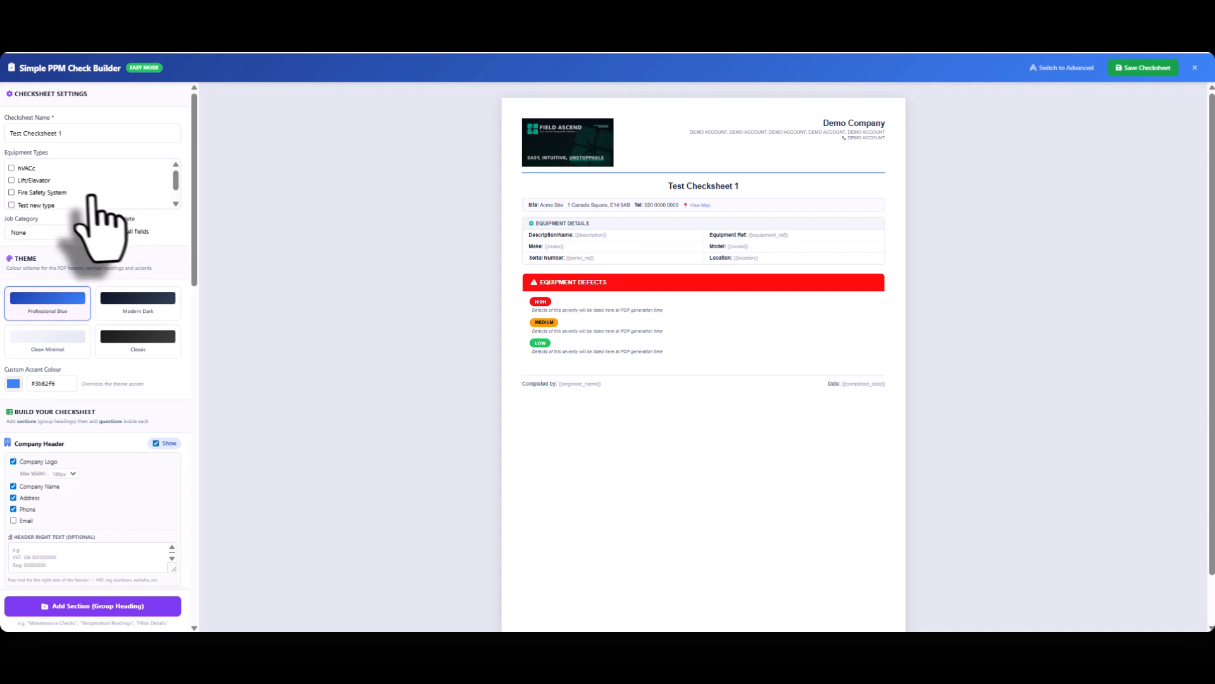
pyautogui.scroll(-1, 44, 193)
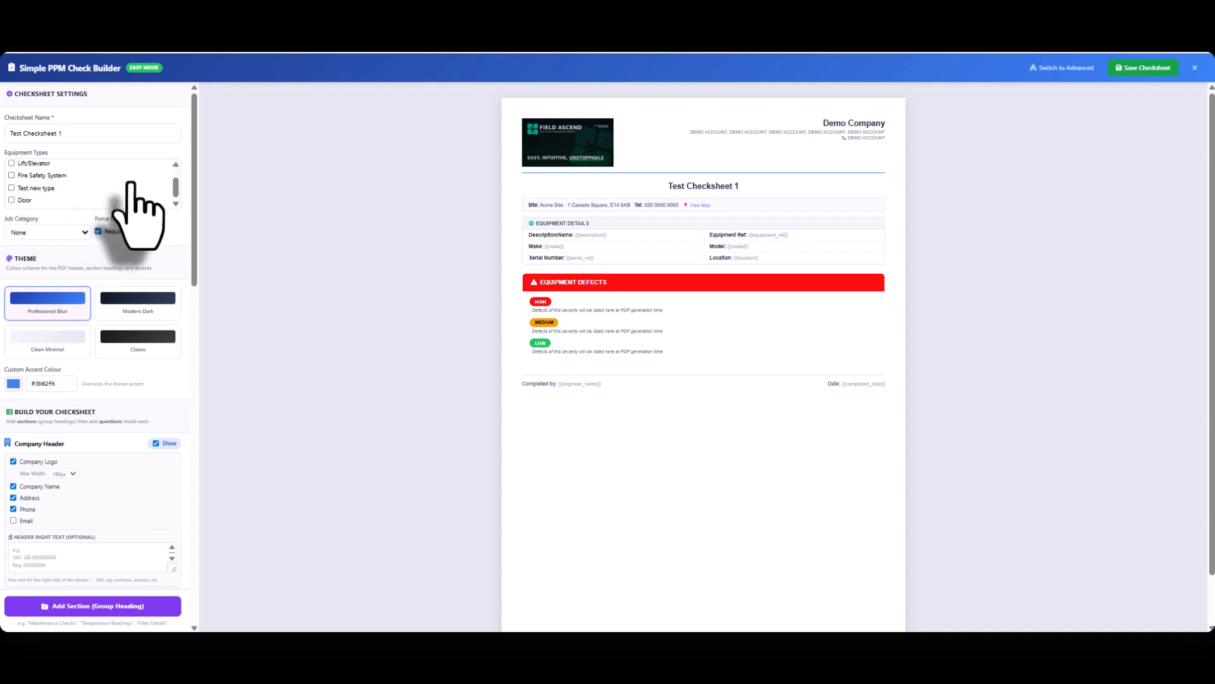
pyautogui.scroll(1, 131, 185)
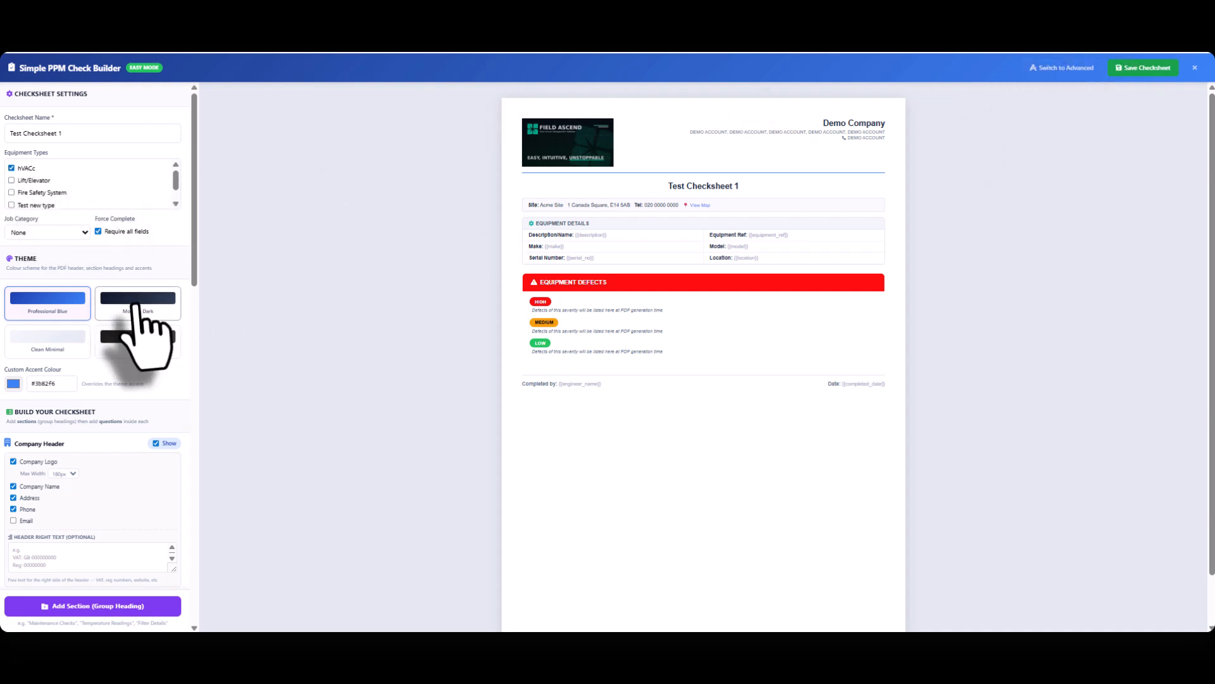
# - Examine the checksheet's block settings, from the company header and sheet title through site, customer and equipment details to the results and defects summaries
pyautogui.scroll(-2, 114, 273)
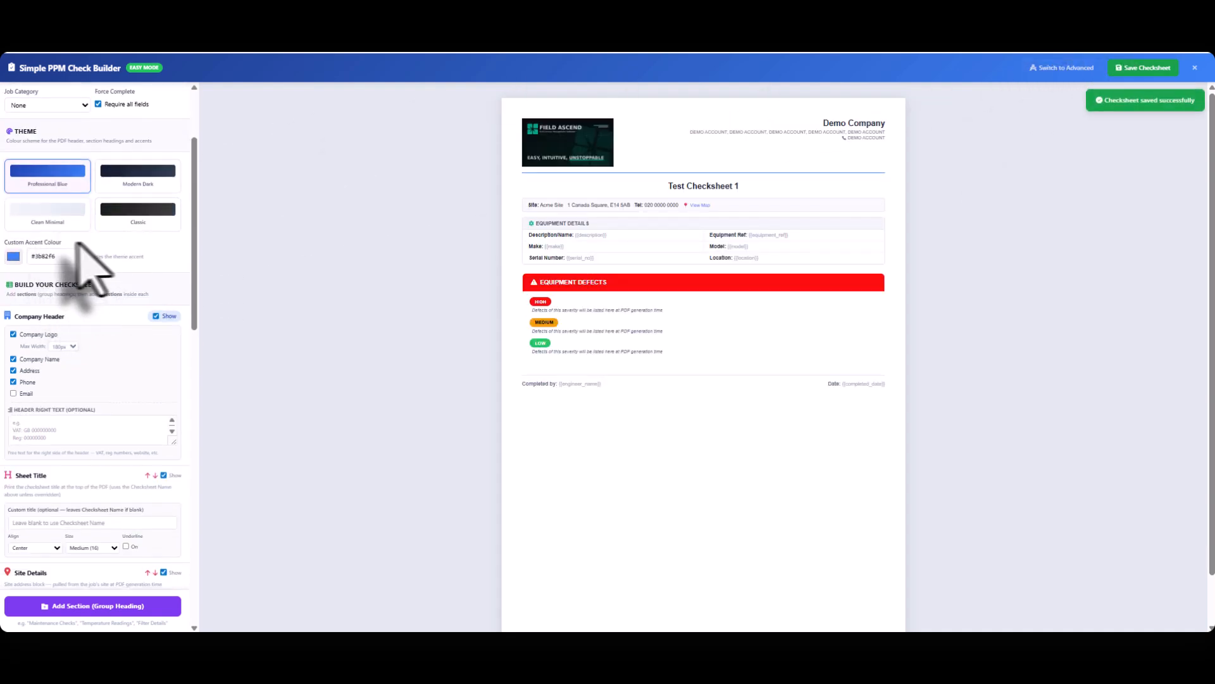
pyautogui.scroll(-2, 141, 288)
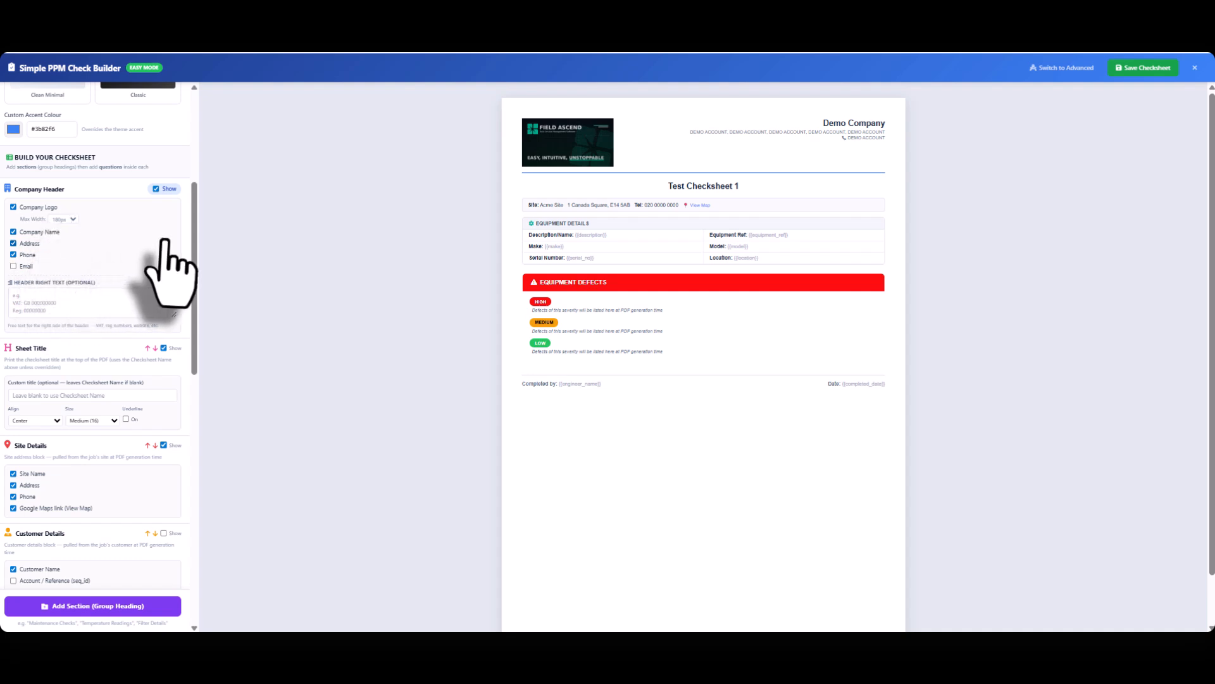
pyautogui.scroll(-2, 120, 279)
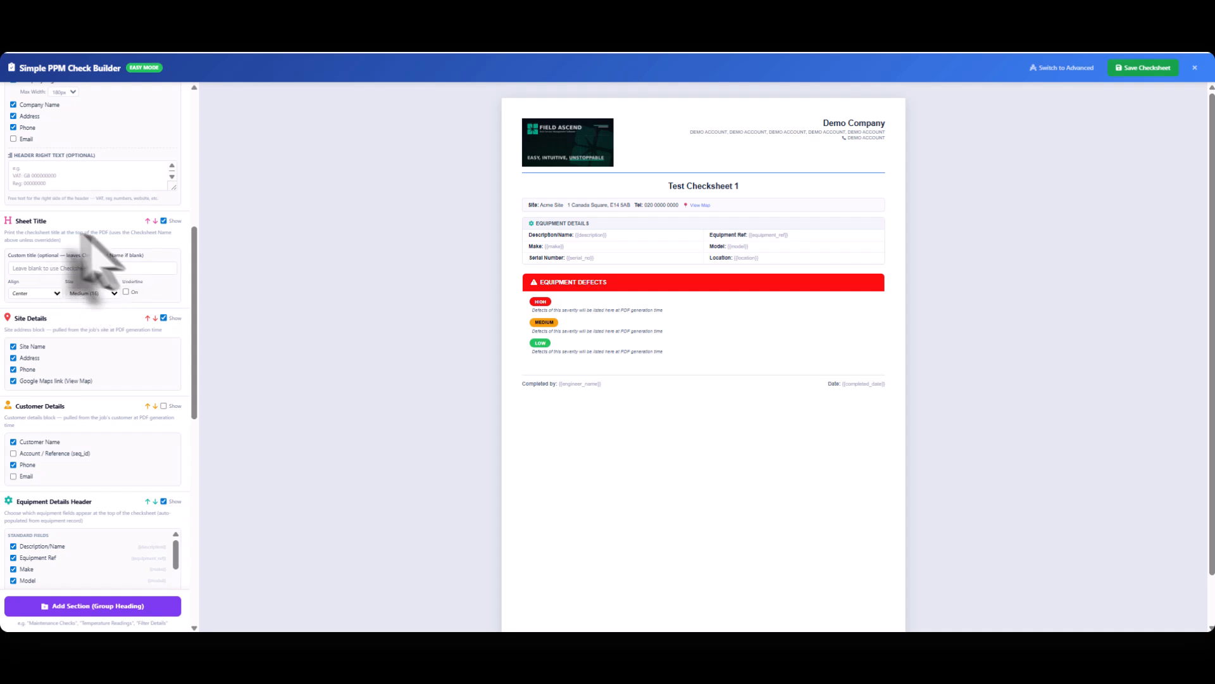
pyautogui.click(164, 317)
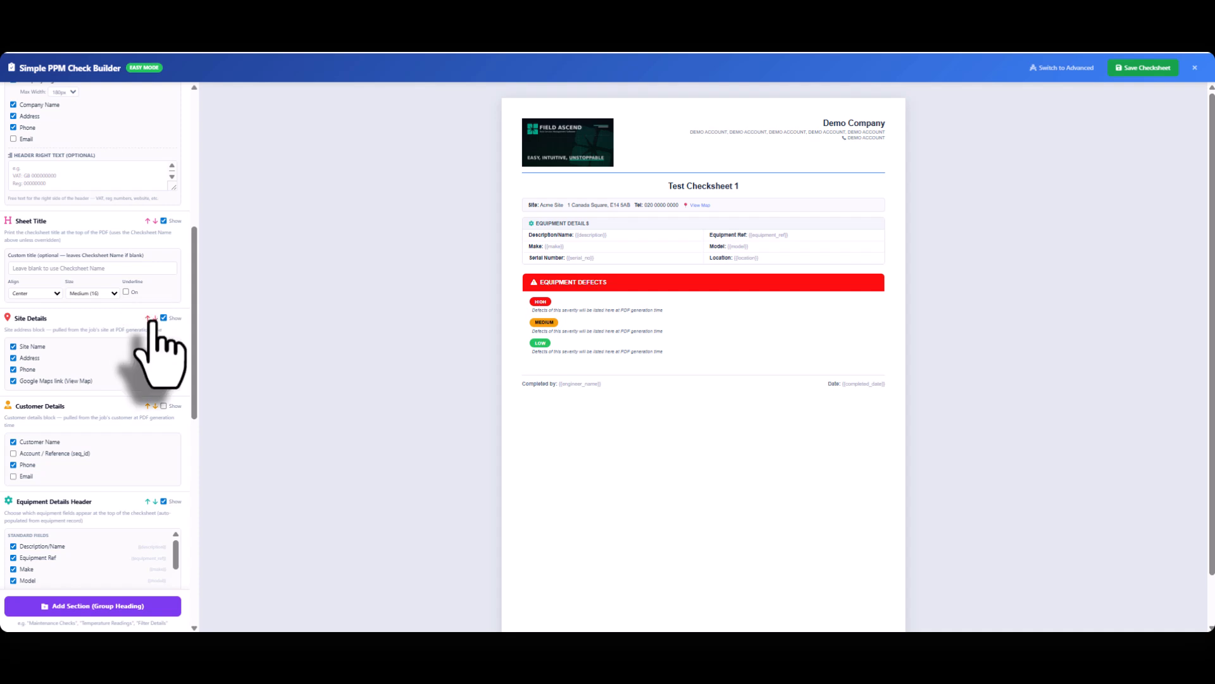
pyautogui.scroll(-3, 127, 348)
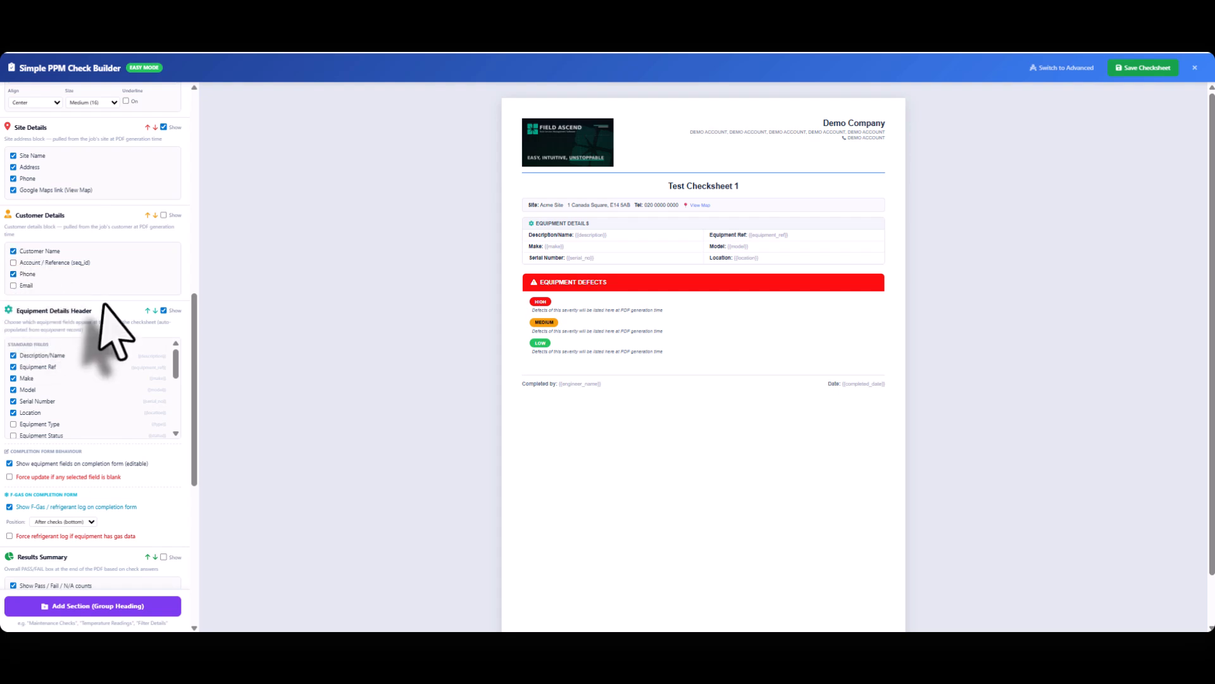
pyautogui.scroll(-2, 103, 303)
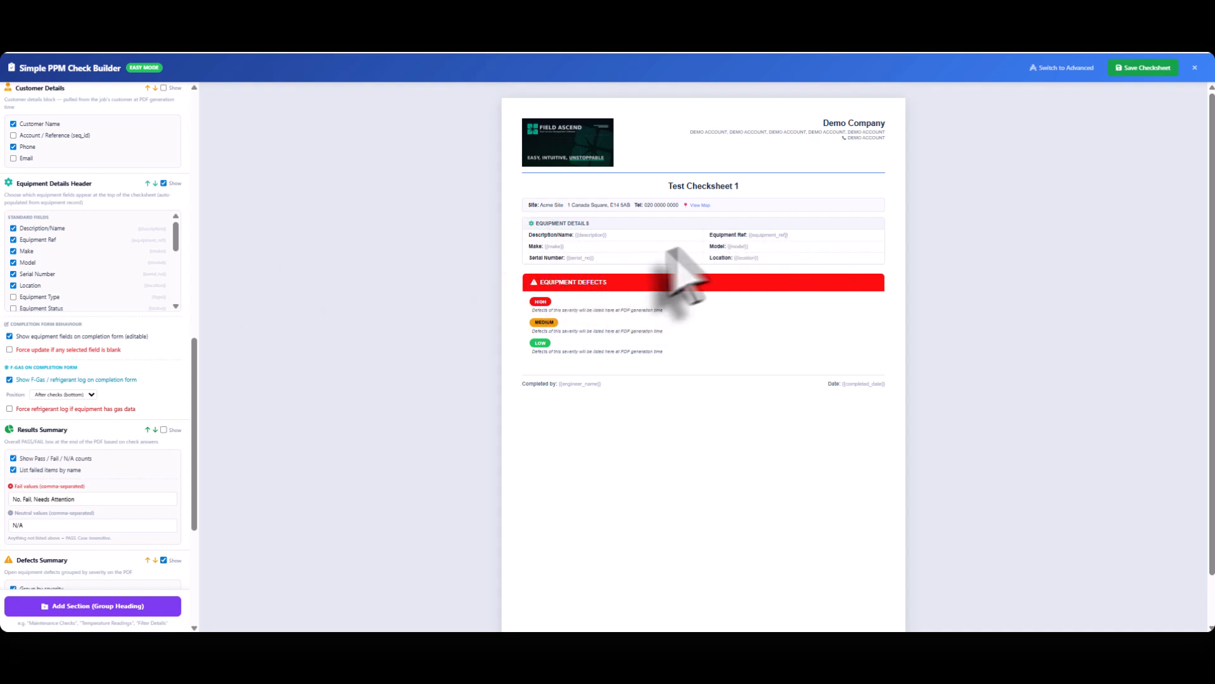
pyautogui.scroll(-2, 116, 359)
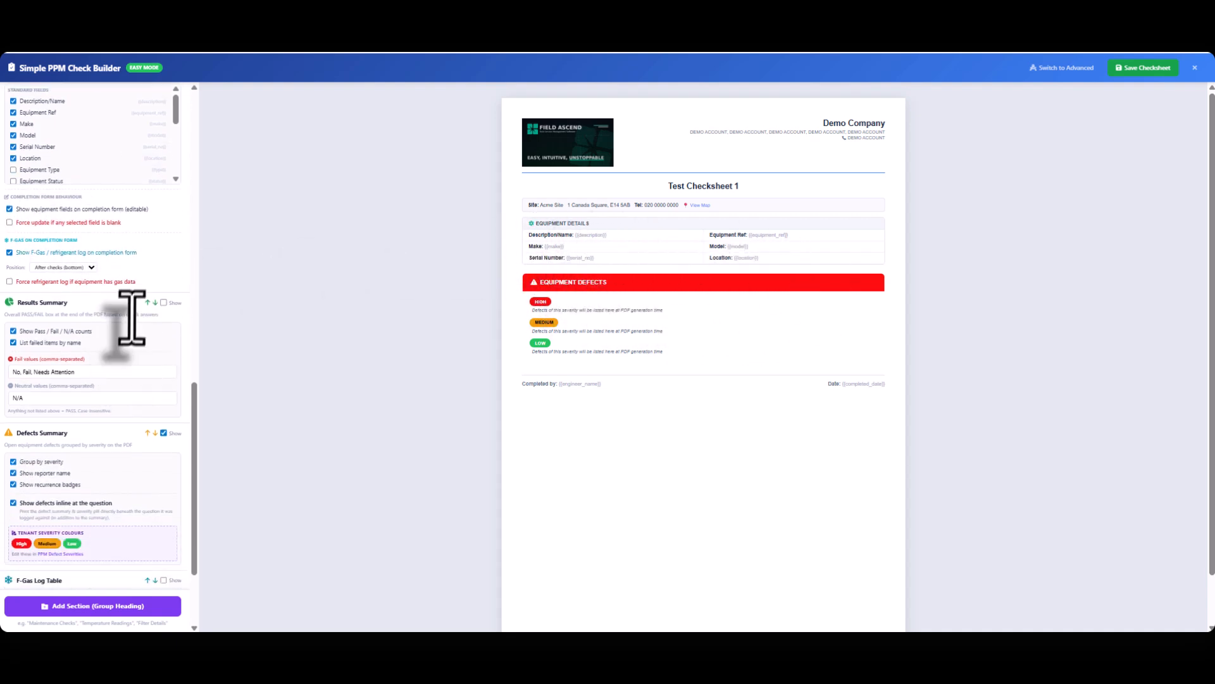
pyautogui.scroll(-1, 148, 272)
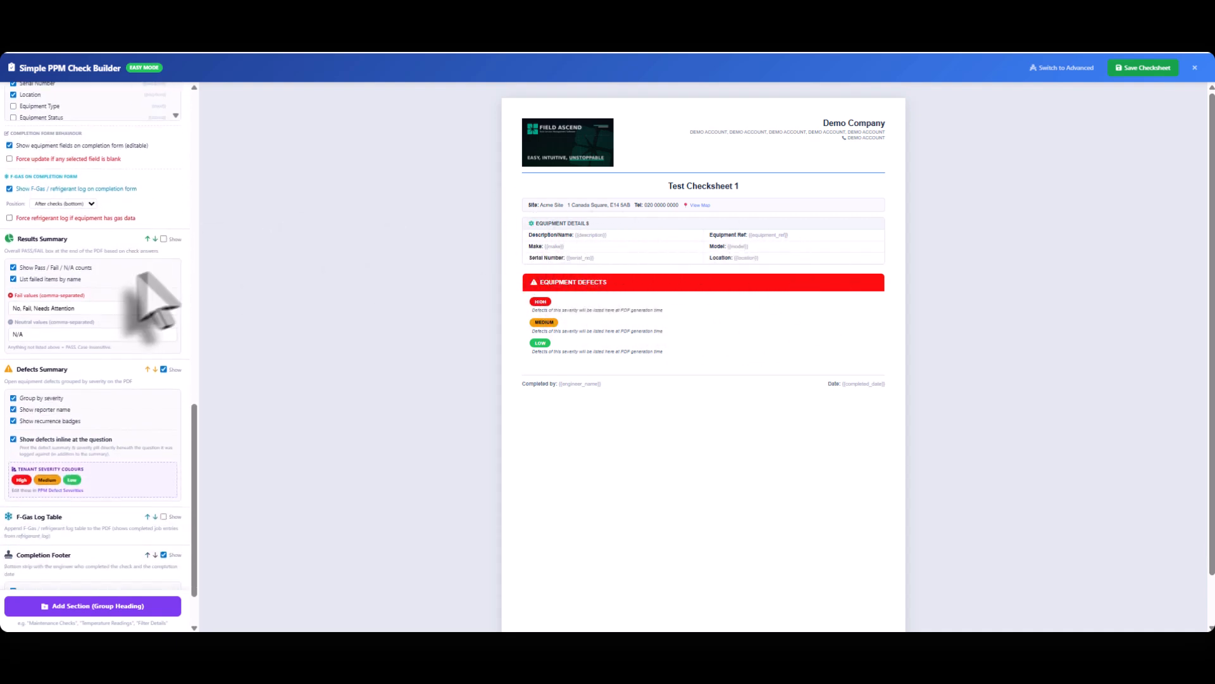
# - Try showing the Results Summary and hiding the Defects Summary, restoring both blocks to their original visibility
pyautogui.click(164, 238)
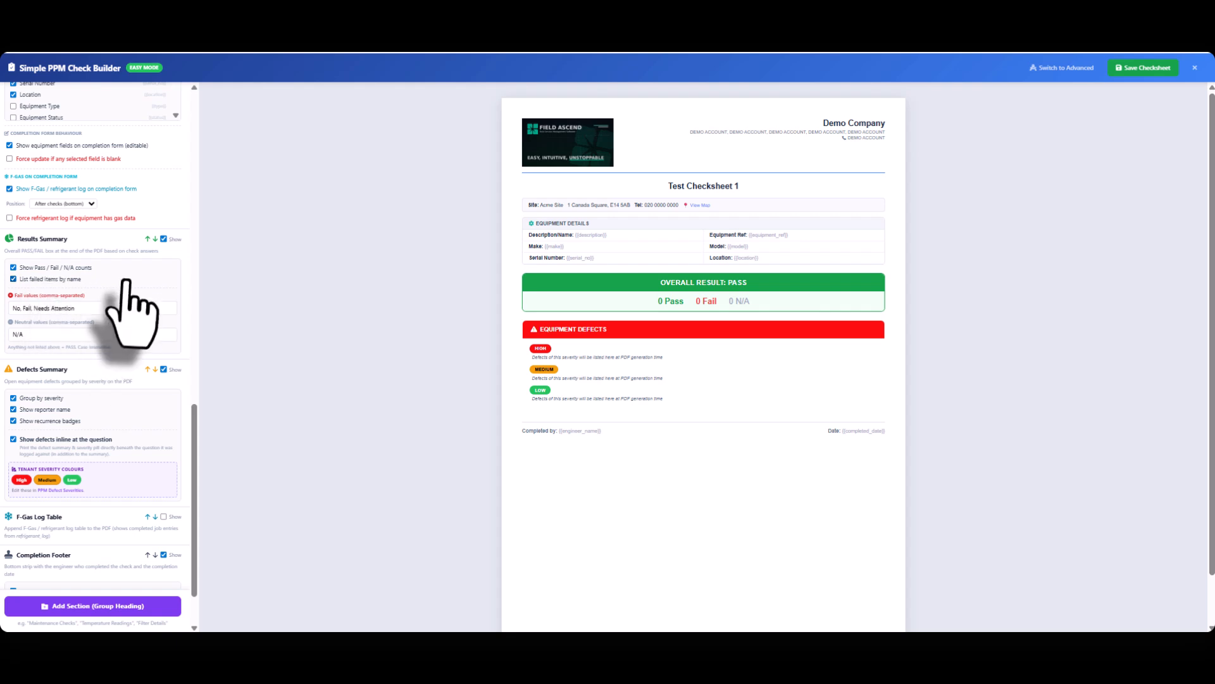
pyautogui.scroll(-1, 124, 272)
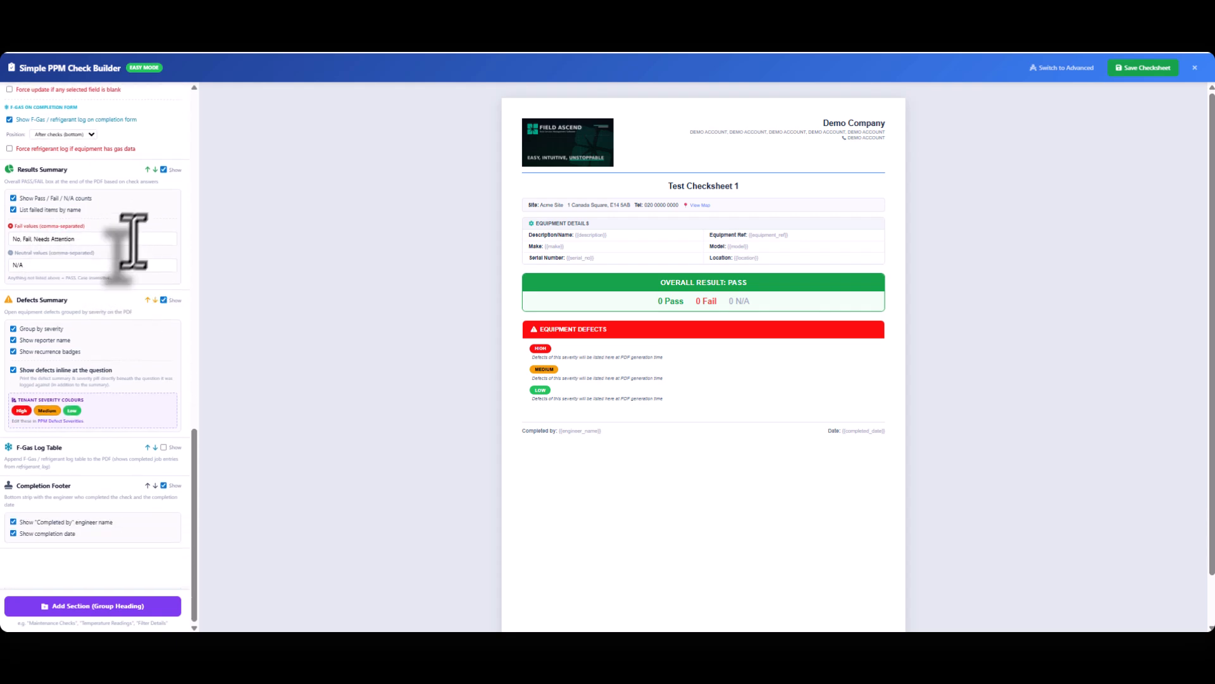
pyautogui.click(164, 300)
pyautogui.click(164, 300)
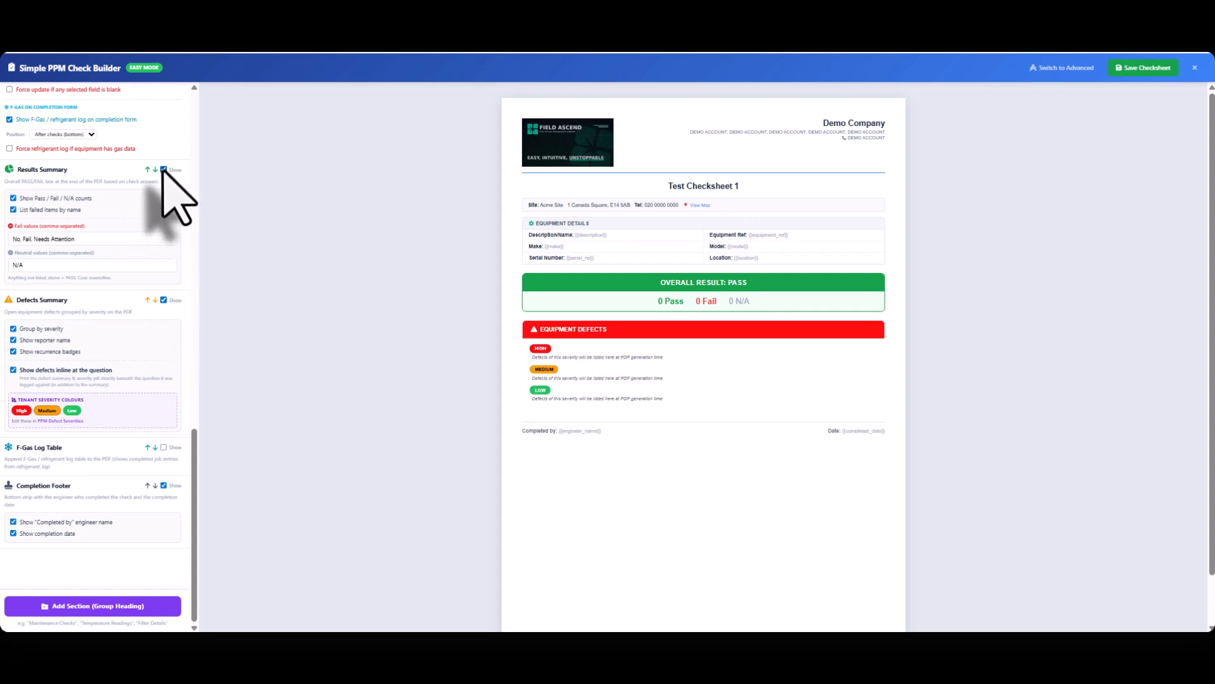
pyautogui.click(164, 170)
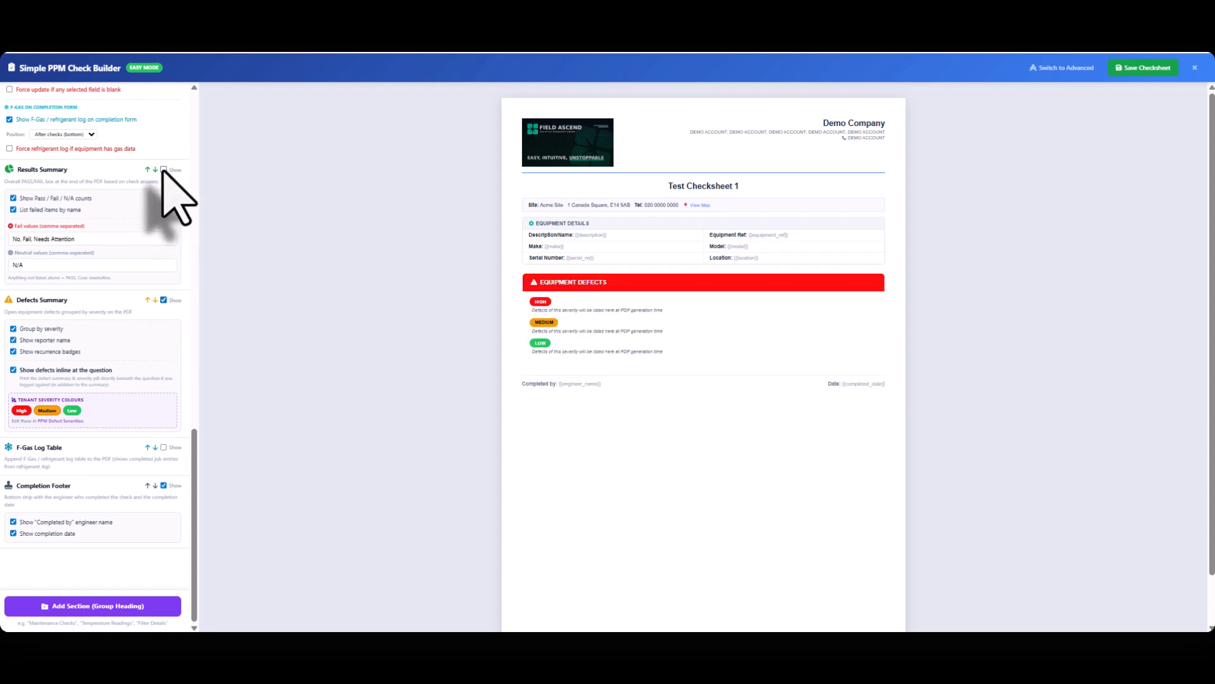
pyautogui.click(164, 300)
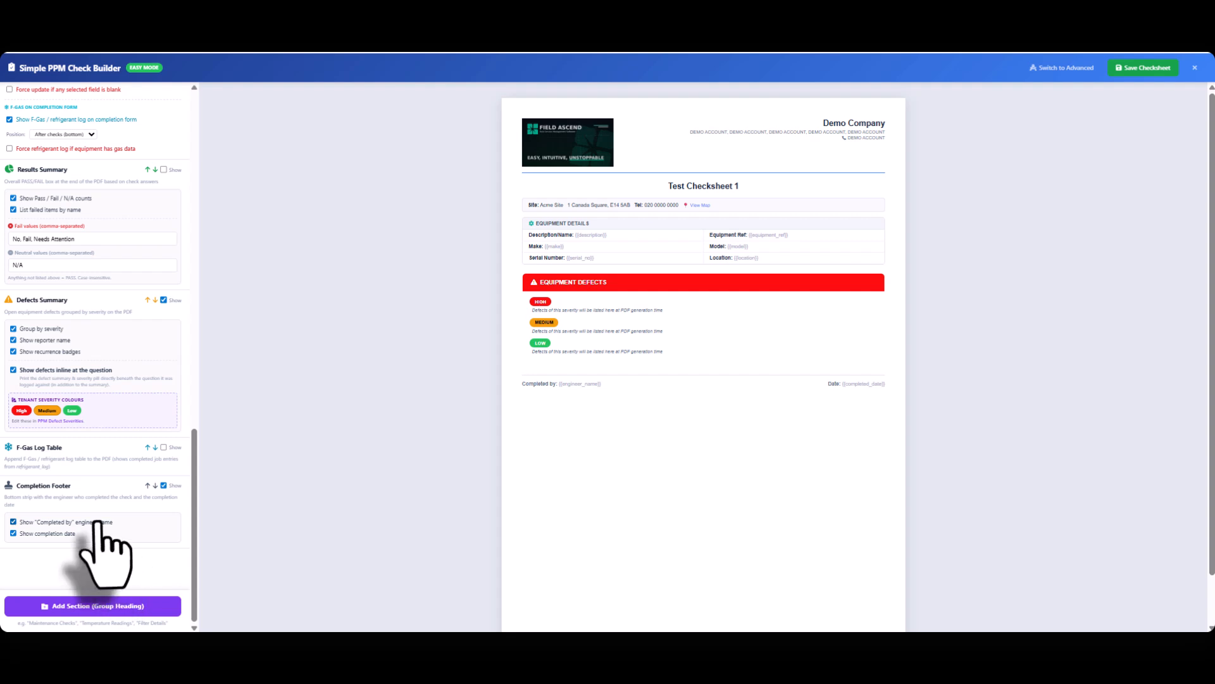
# - Add a section to the checksheet named Maintenance checks
pyautogui.scroll(1, 104, 506)
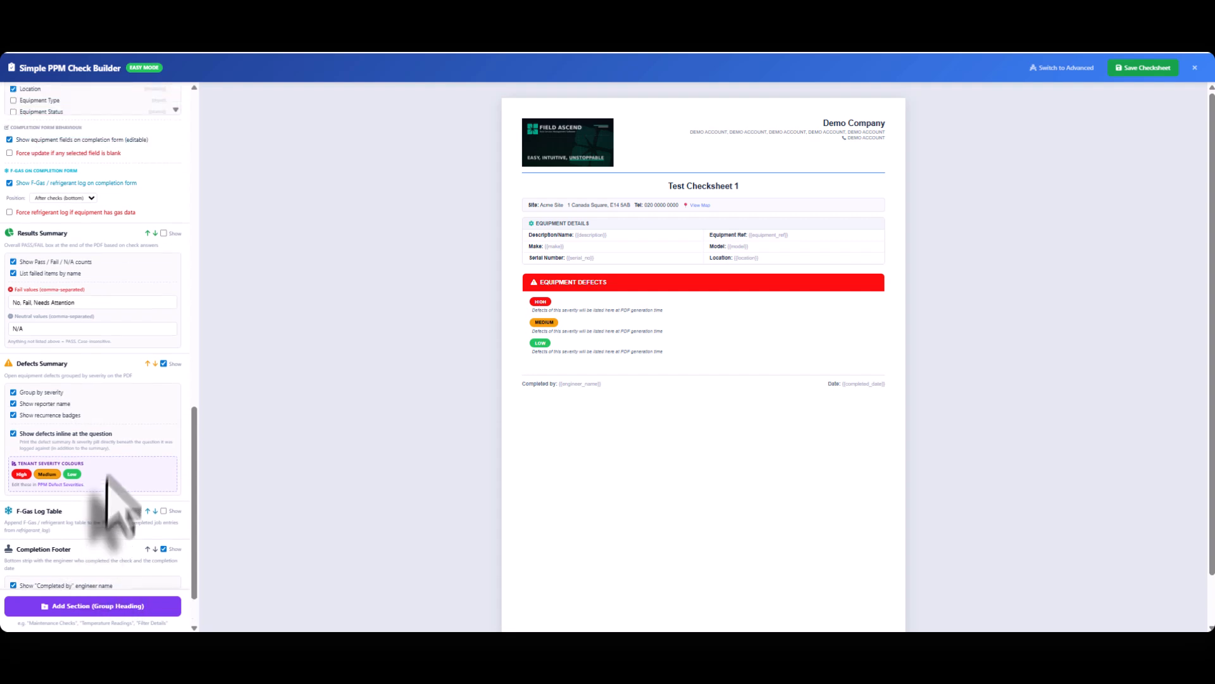
pyautogui.click(104, 608)
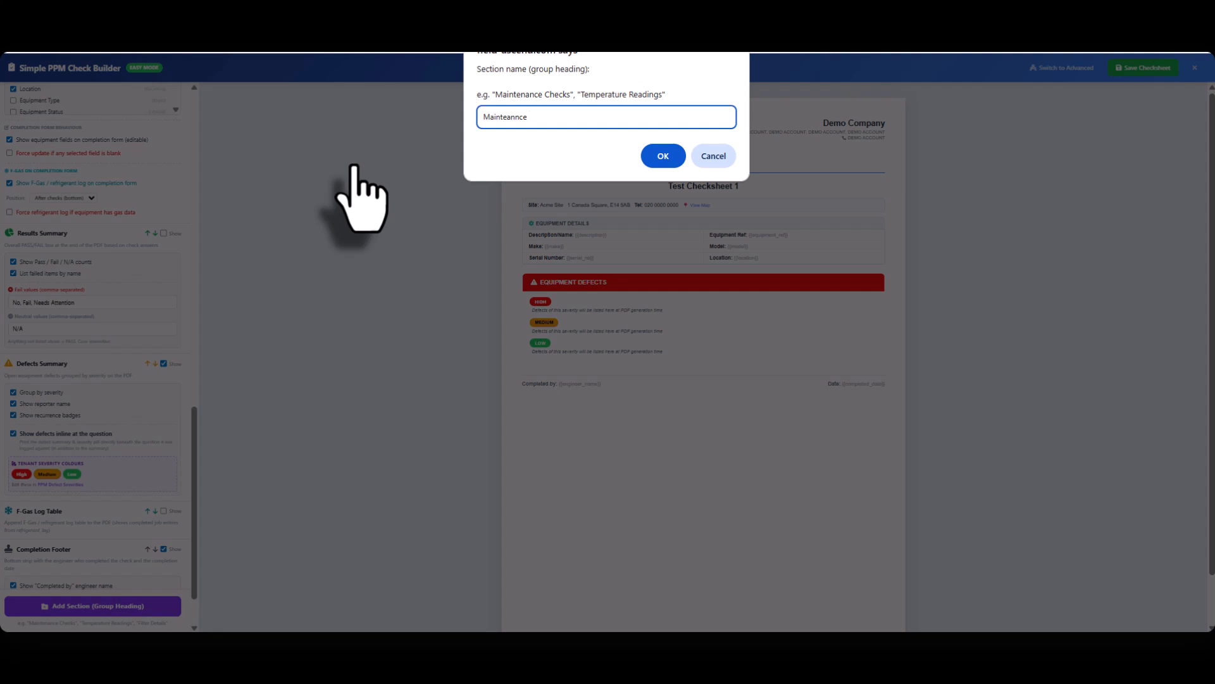
pyautogui.write('Mainteannce check')
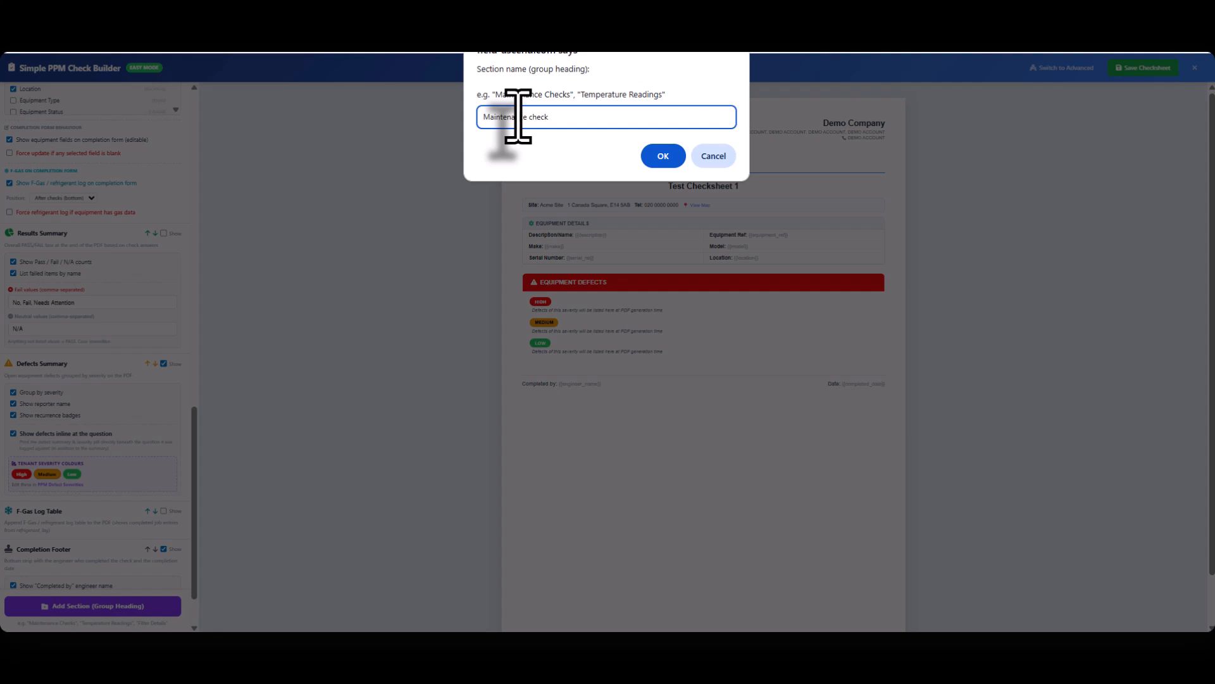
pyautogui.write('s')
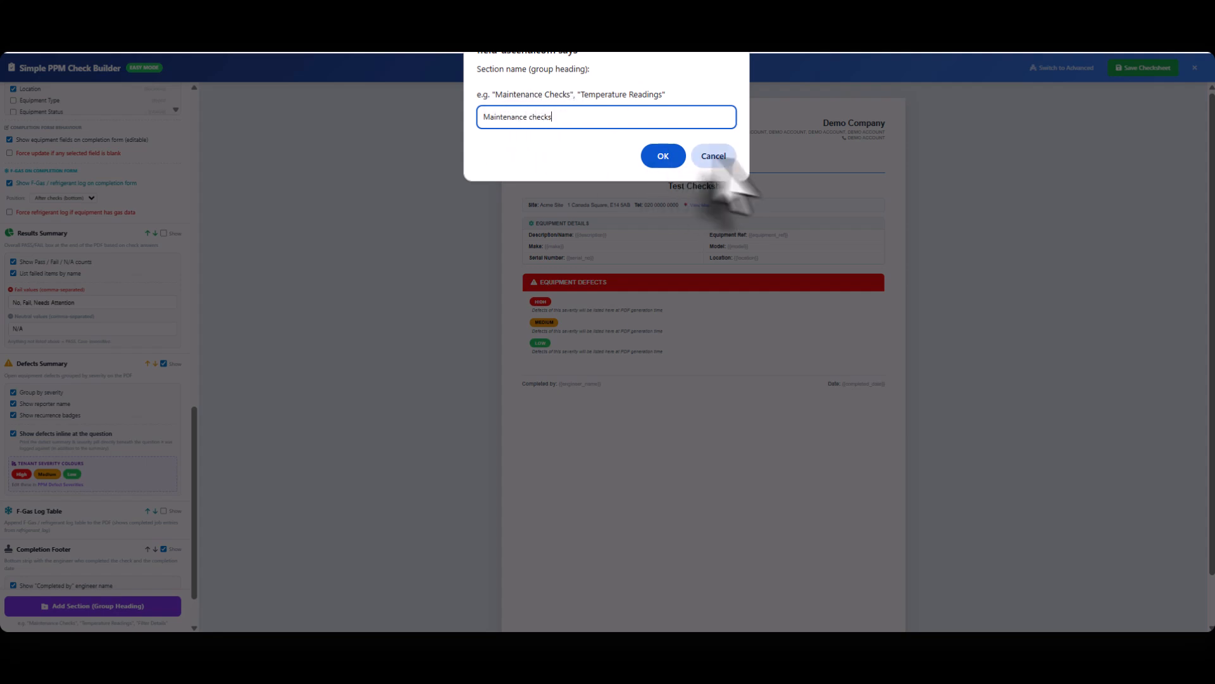
pyautogui.click(663, 155)
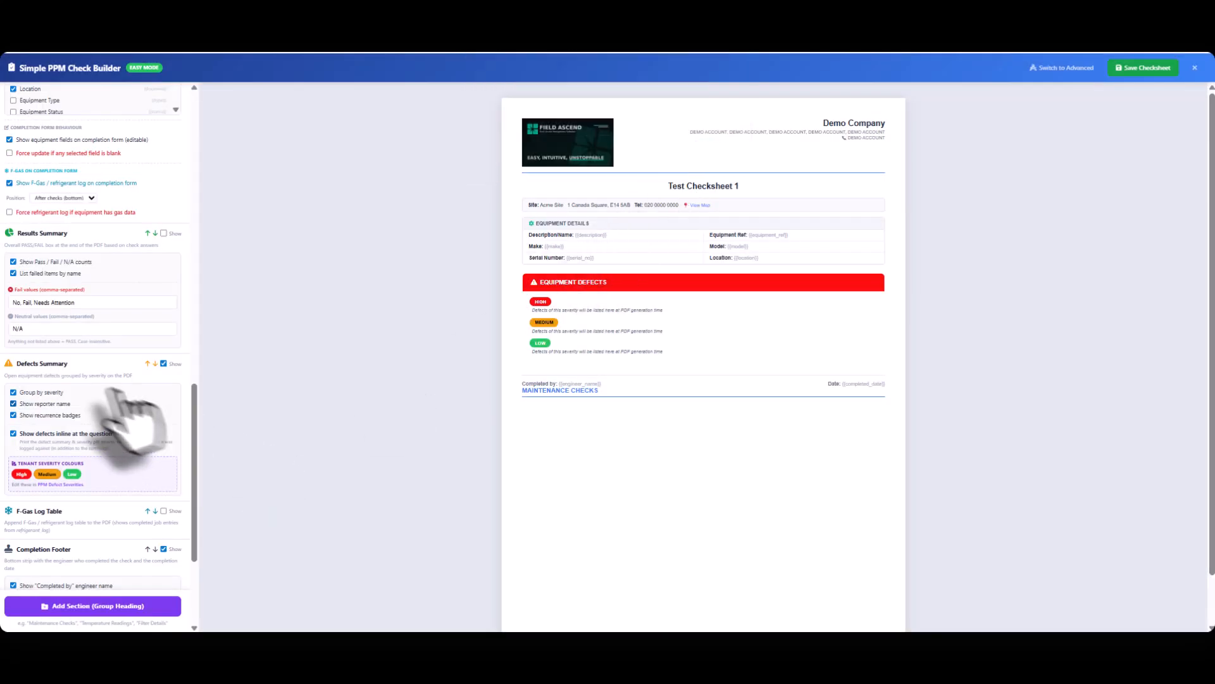
# - Add a Yes/No question to the Maintenance checks section and title it "Is the equipment safe to operate?"
pyautogui.scroll(-3, 117, 412)
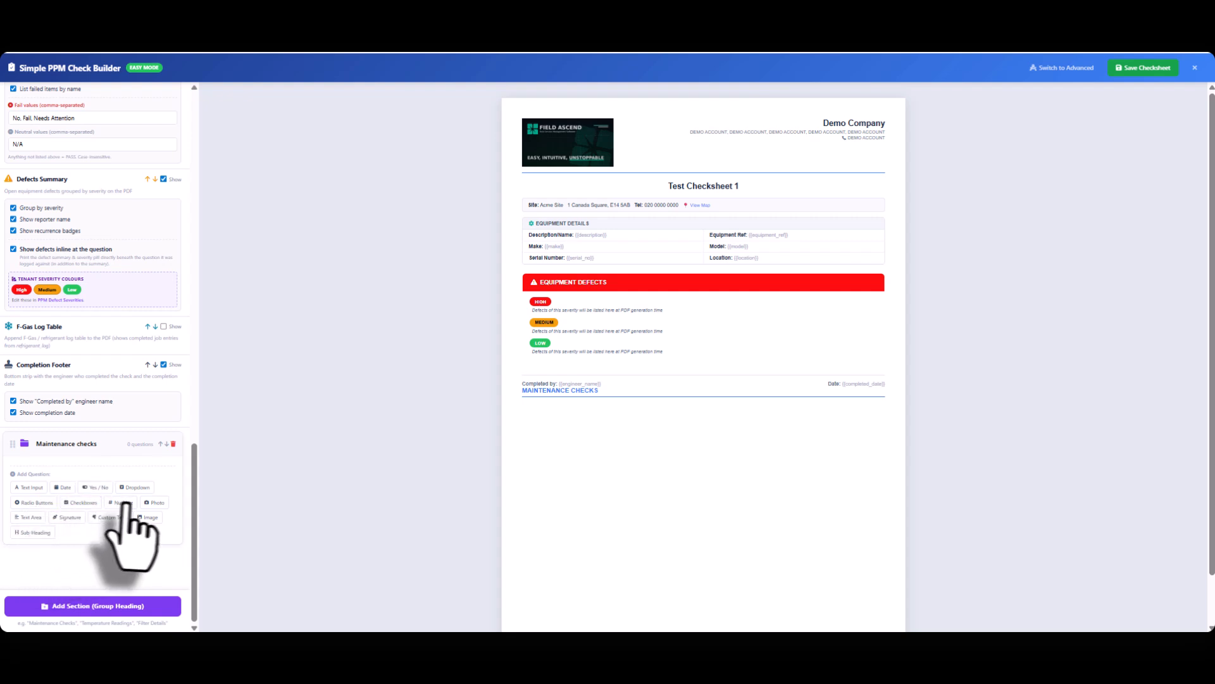
pyautogui.click(95, 488)
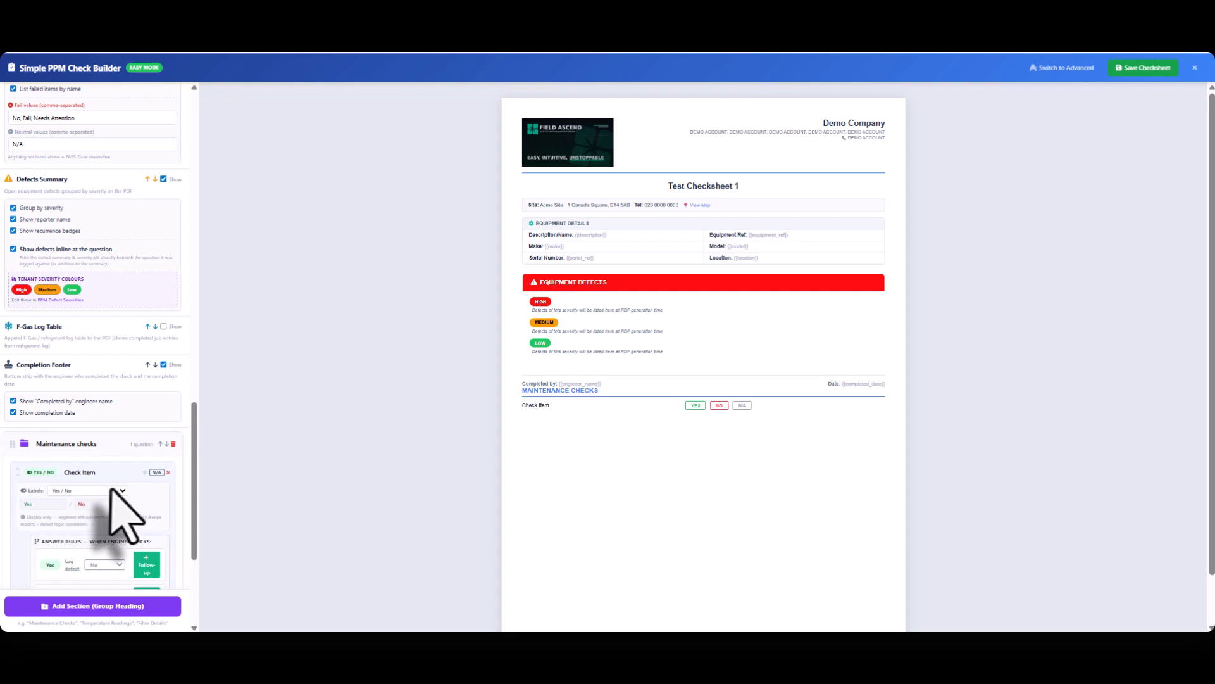
pyautogui.scroll(-2, 133, 472)
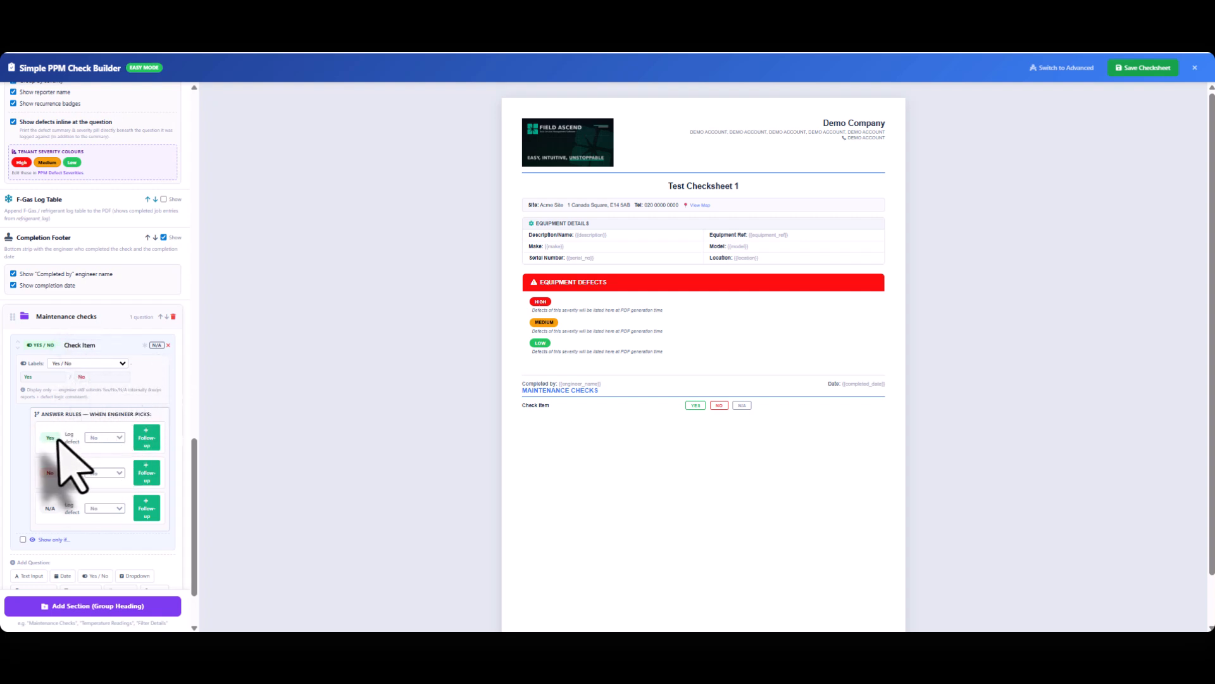
pyautogui.click(117, 437)
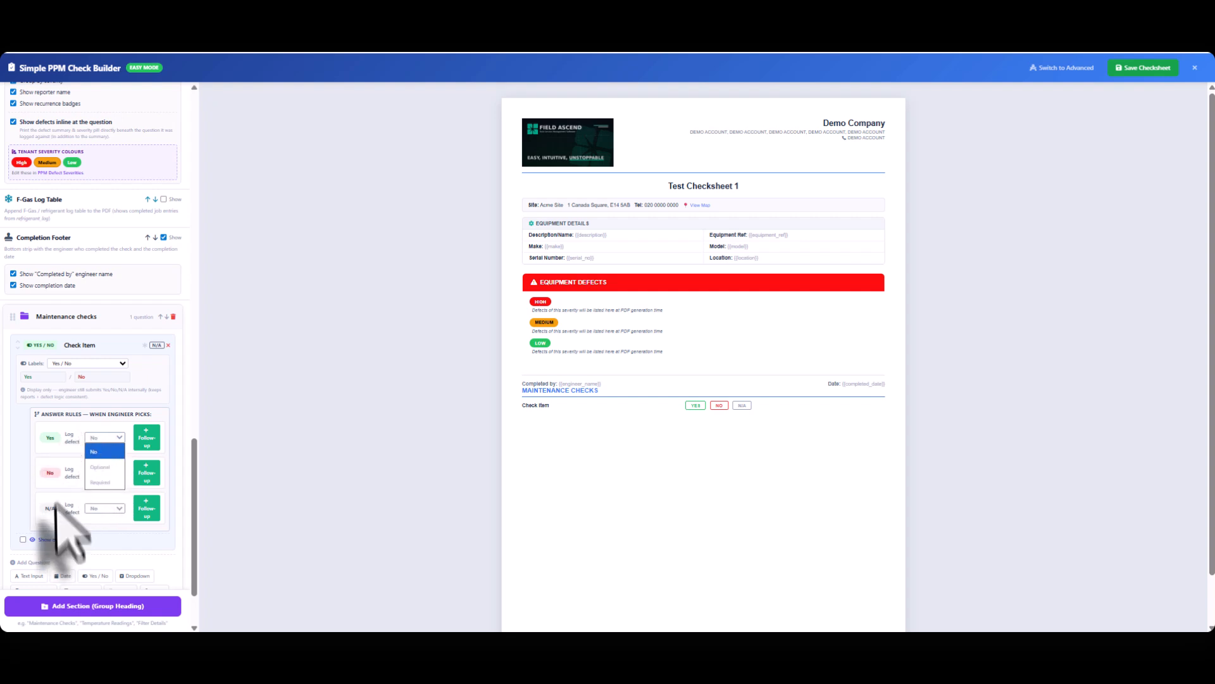
pyautogui.click(81, 391)
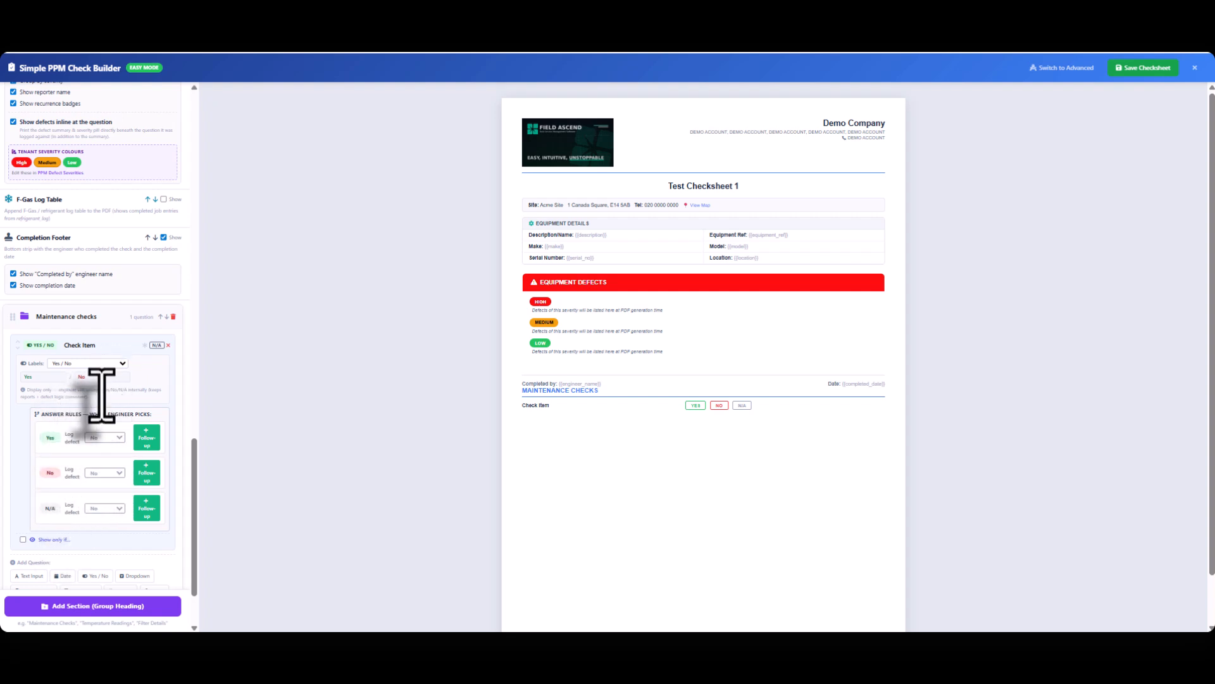
pyautogui.click(87, 345)
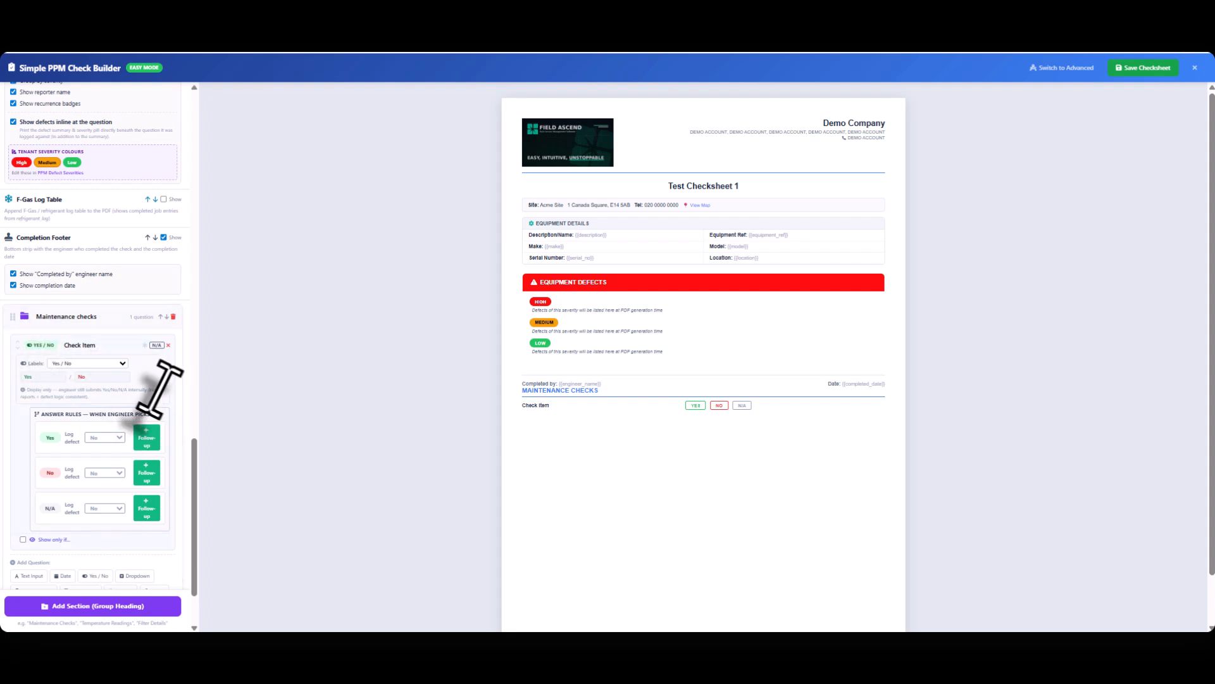
pyautogui.write('Is the equipment safe to operate?')
pyautogui.moveTo(110, 346); pyautogui.dragTo(29, 378)
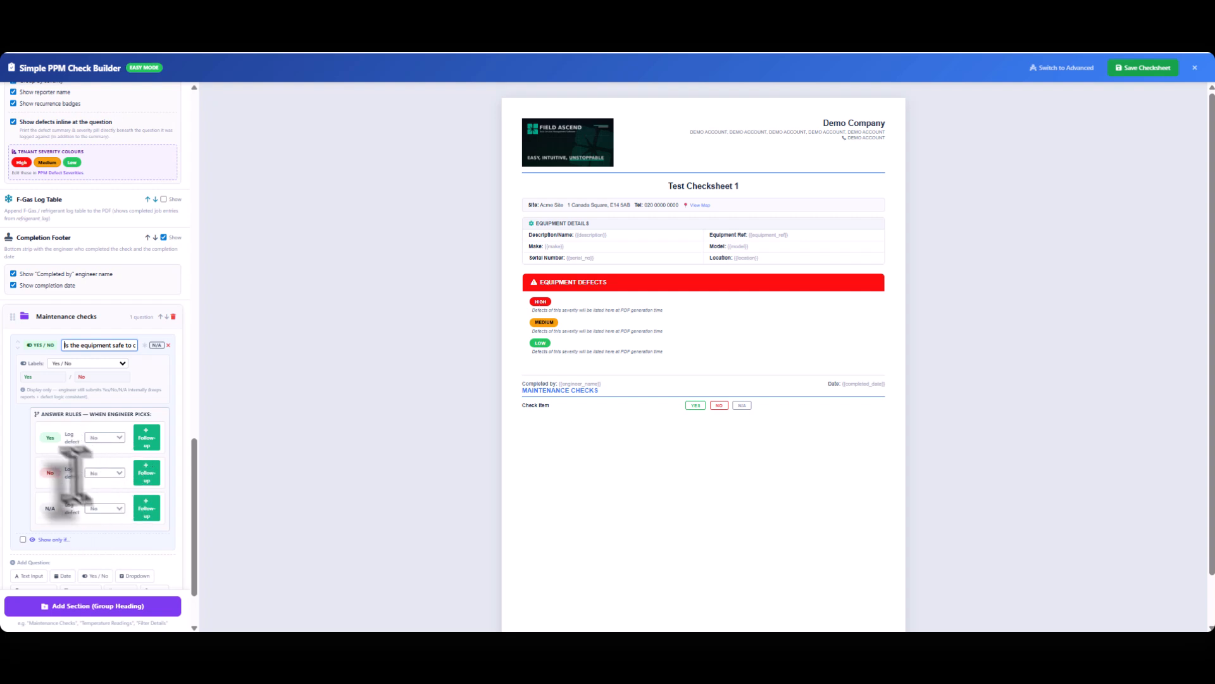
# - Set defect logging to Optional for the No and N/A answers of the equipment safety question
pyautogui.click(108, 475)
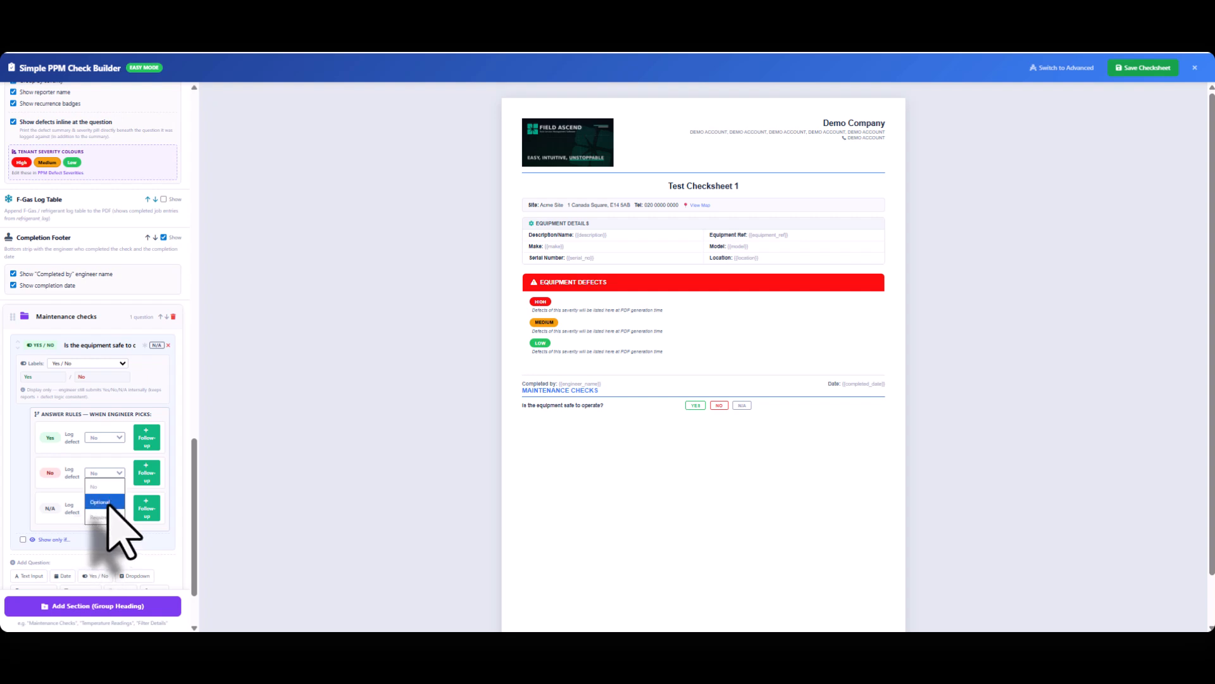
pyautogui.click(101, 502)
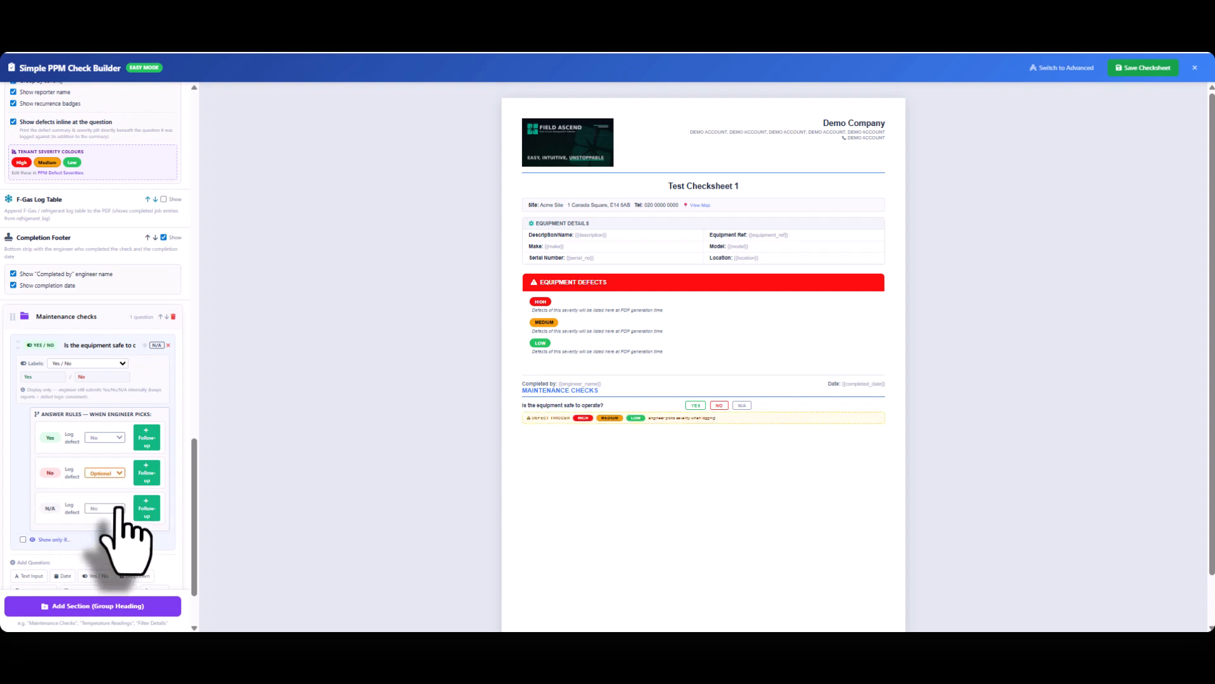
pyautogui.click(105, 510)
pyautogui.click(101, 536)
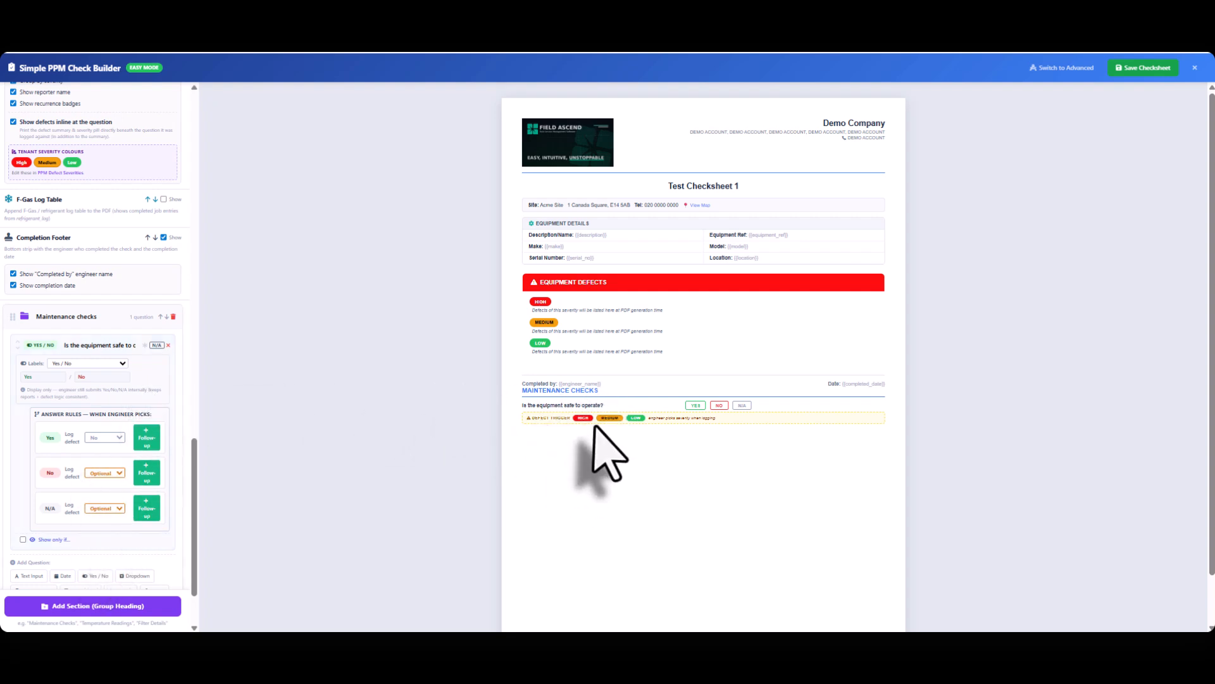
# - Try the equipment safety question's required and N/A toggles, leaving it not required with the N/A answer enabled
pyautogui.scroll(-3, 114, 497)
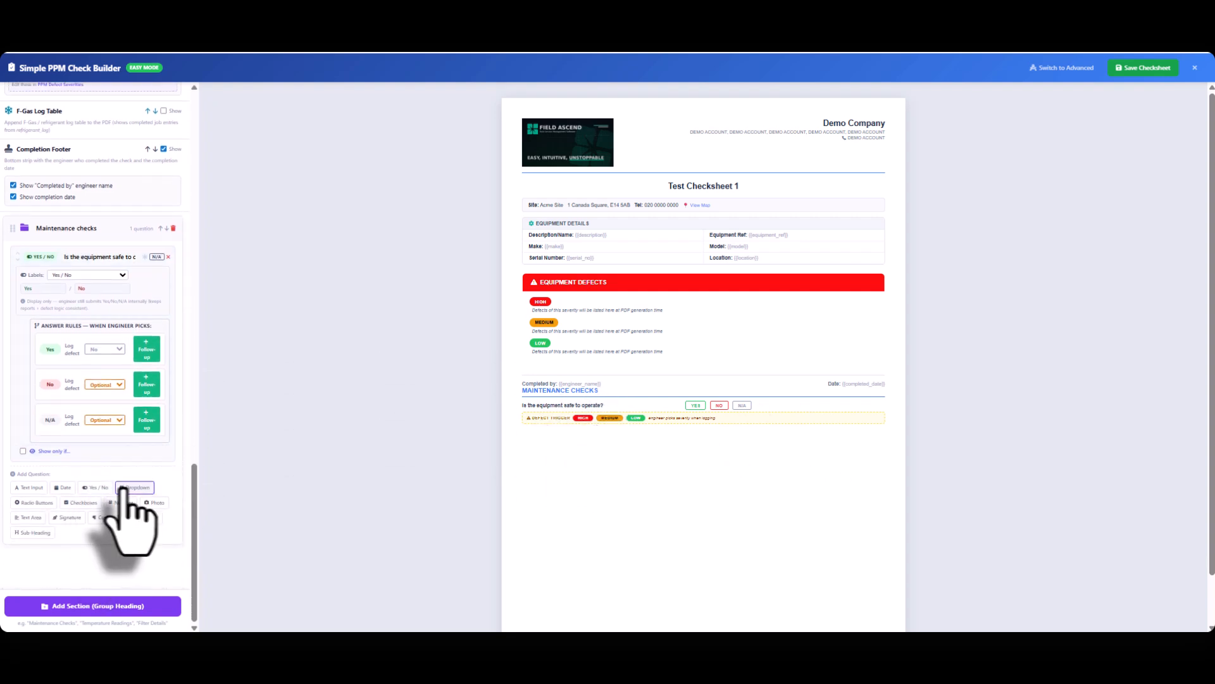
pyautogui.click(145, 257)
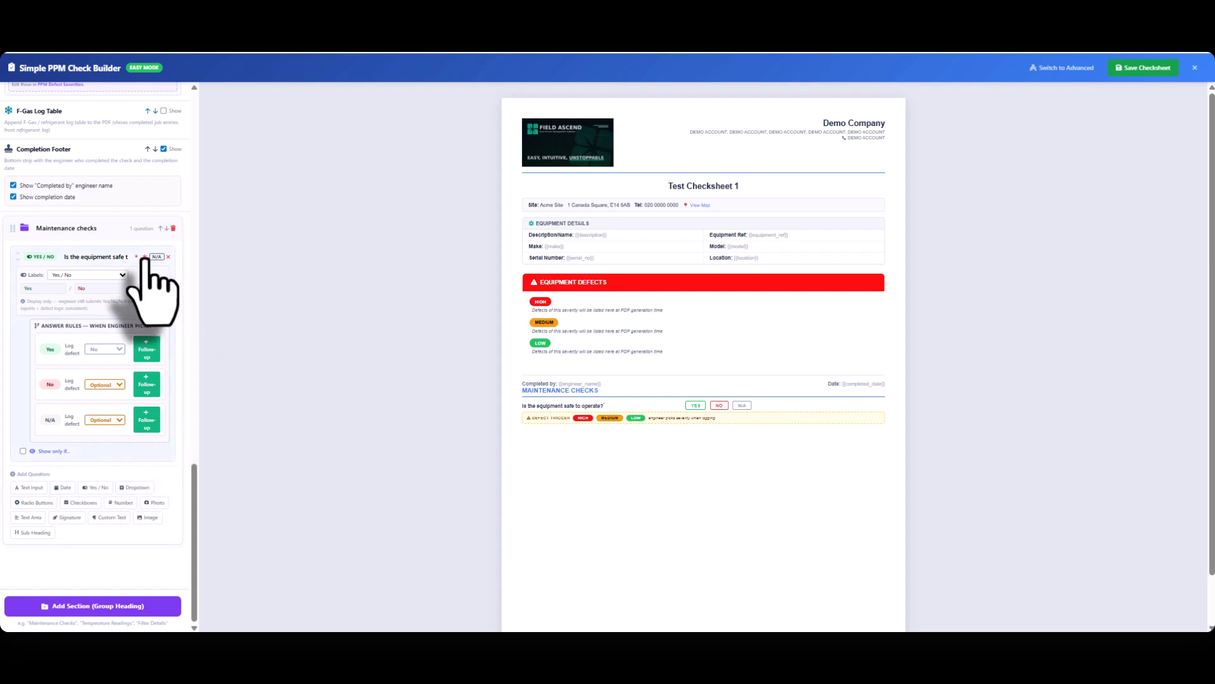
pyautogui.click(144, 258)
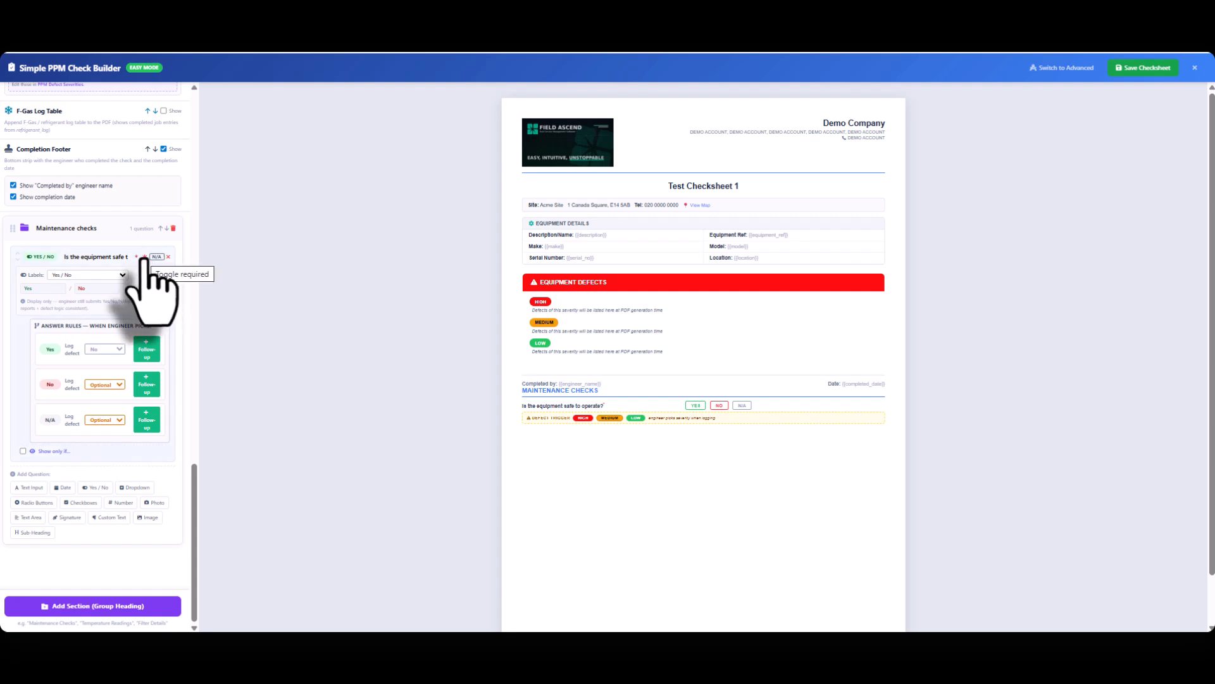
pyautogui.click(155, 257)
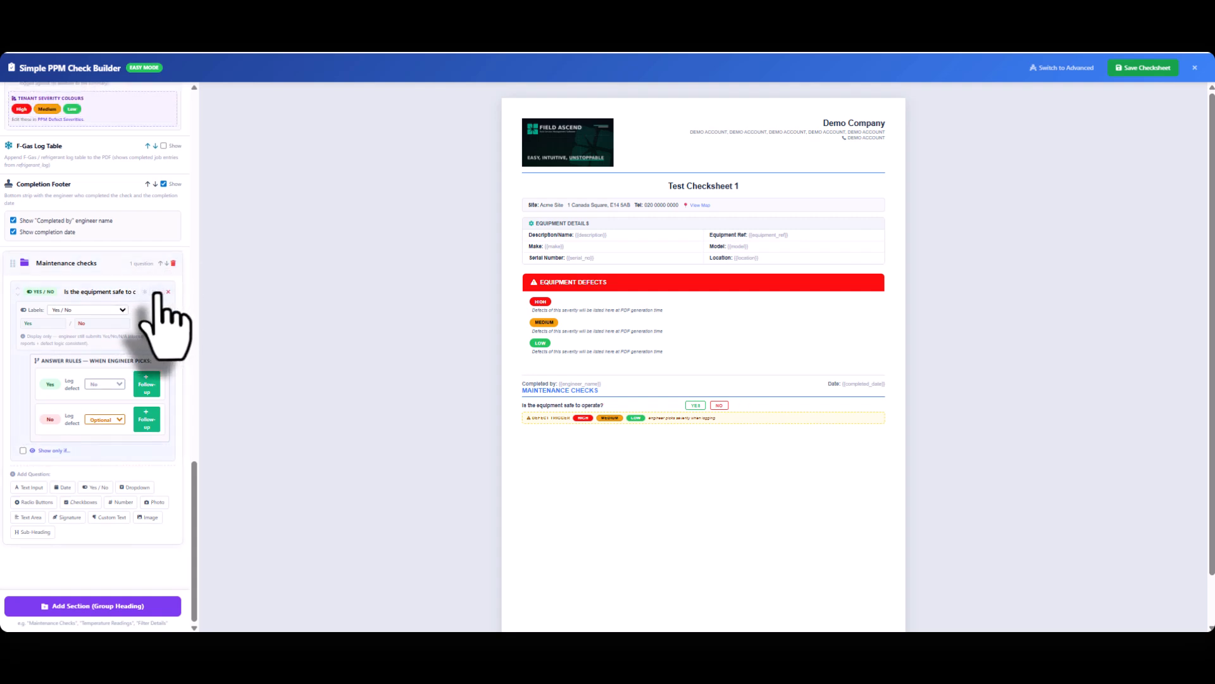
pyautogui.click(157, 293)
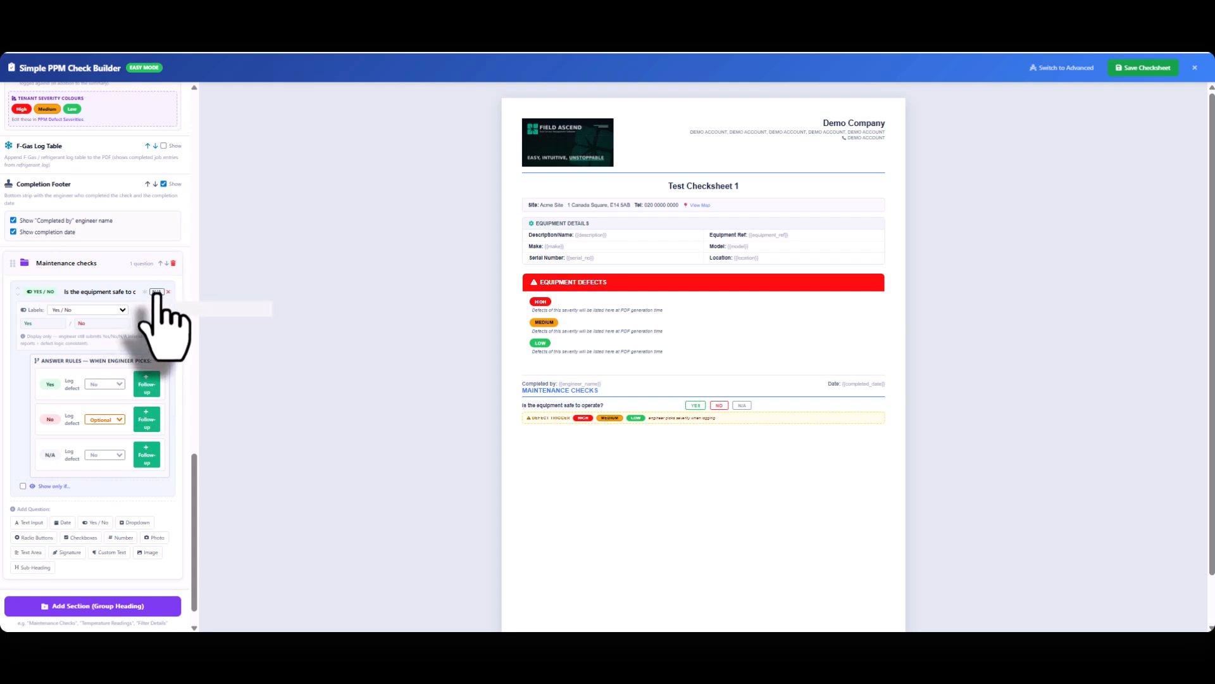
pyautogui.click(157, 292)
pyautogui.click(157, 293)
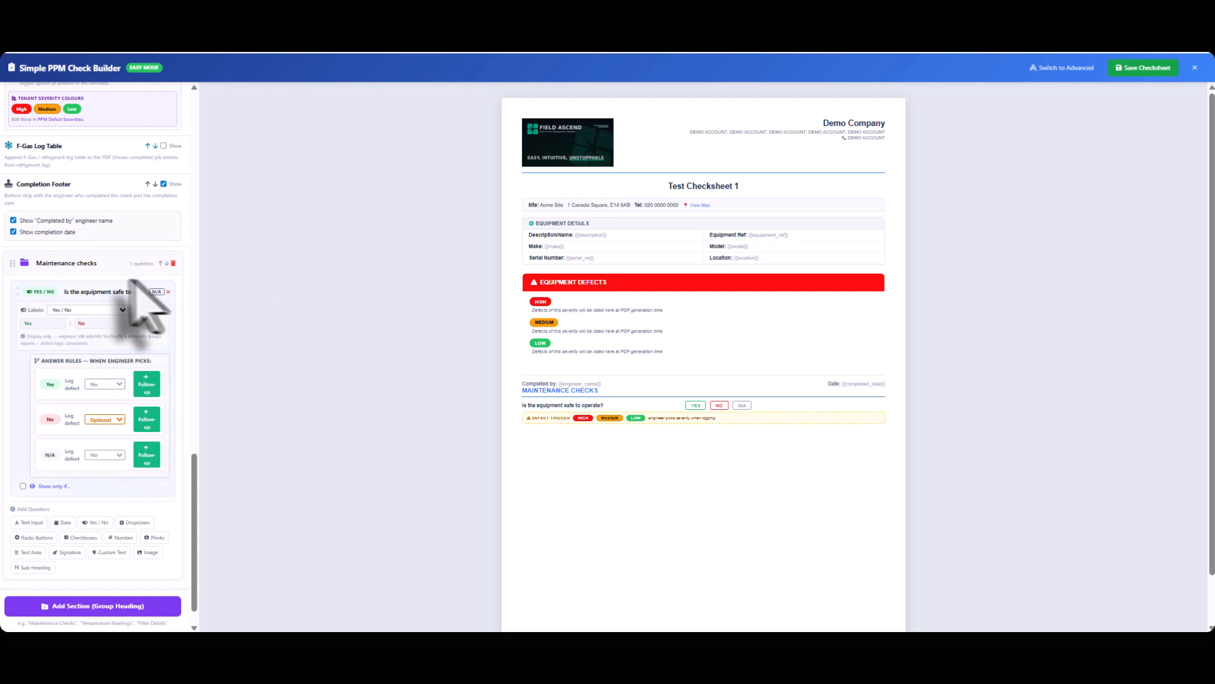
pyautogui.doubleClick(100, 323)
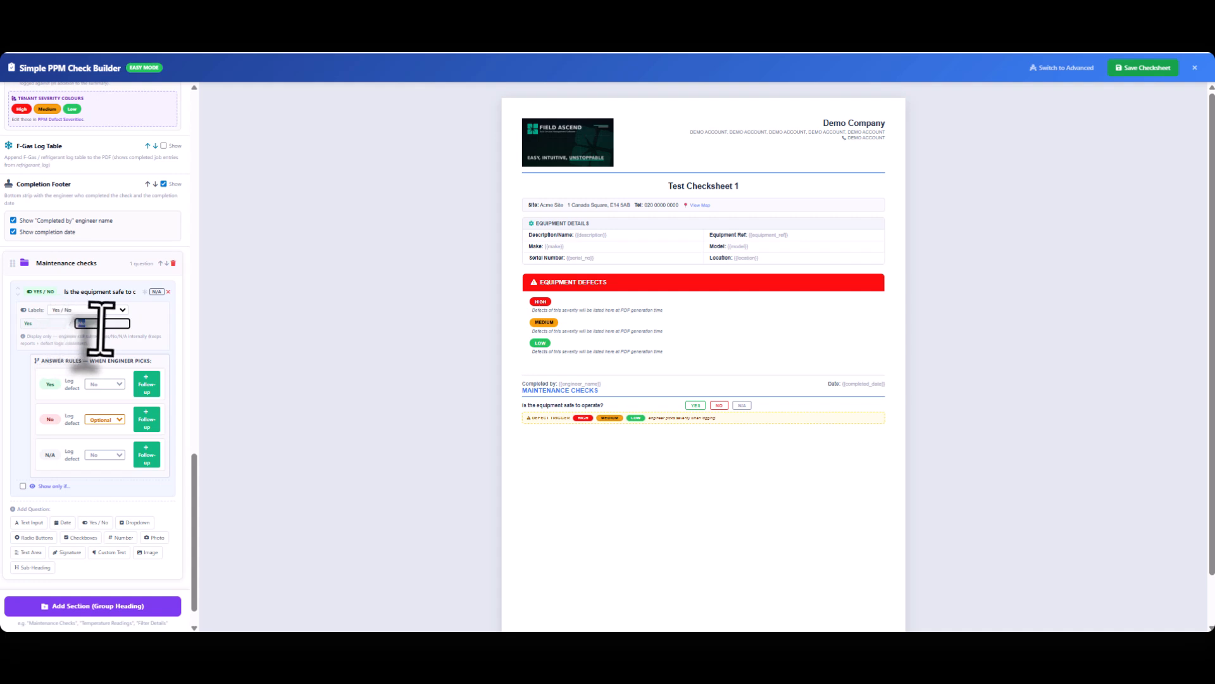
pyautogui.click(43, 325)
pyautogui.click(101, 325)
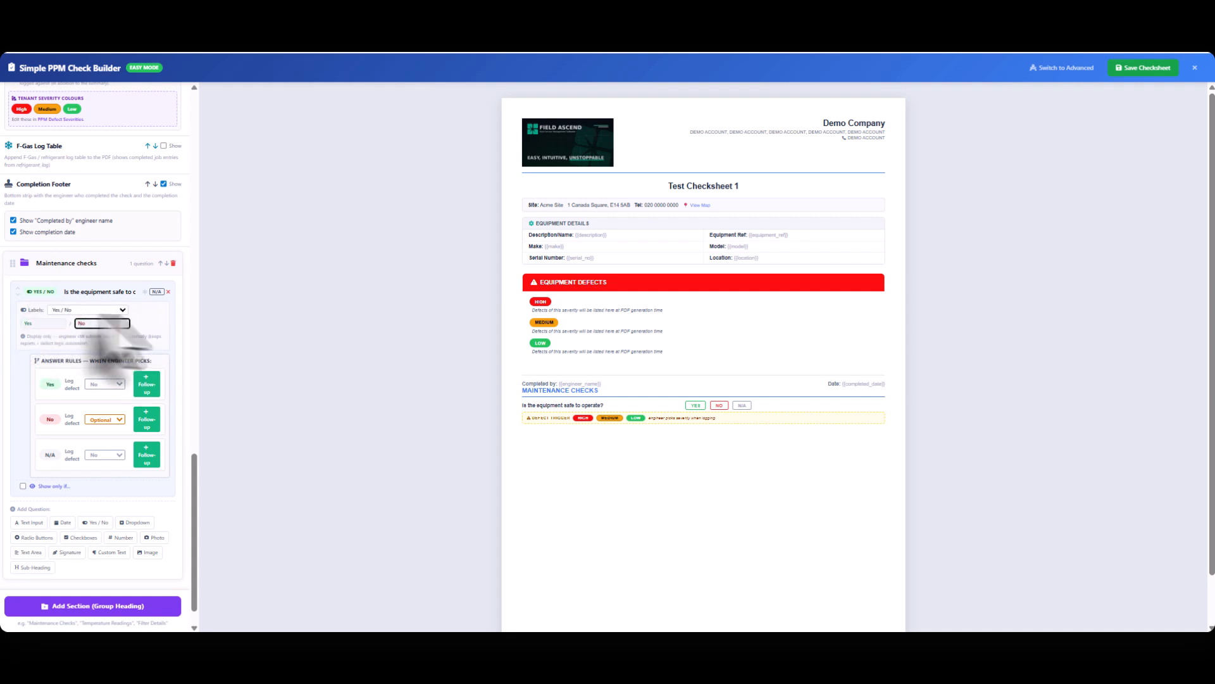
# - Try adding a follow-up question to the No answer of the equipment safety question, and delete it again
pyautogui.scroll(-1, 166, 354)
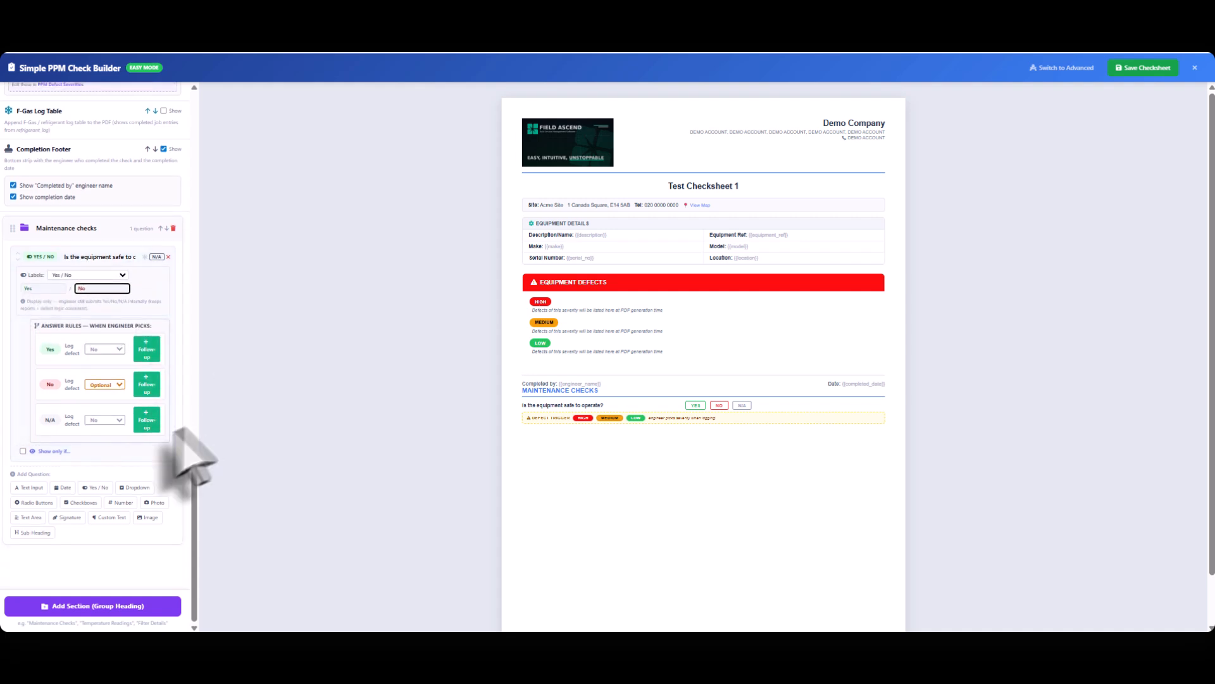
pyautogui.click(147, 383)
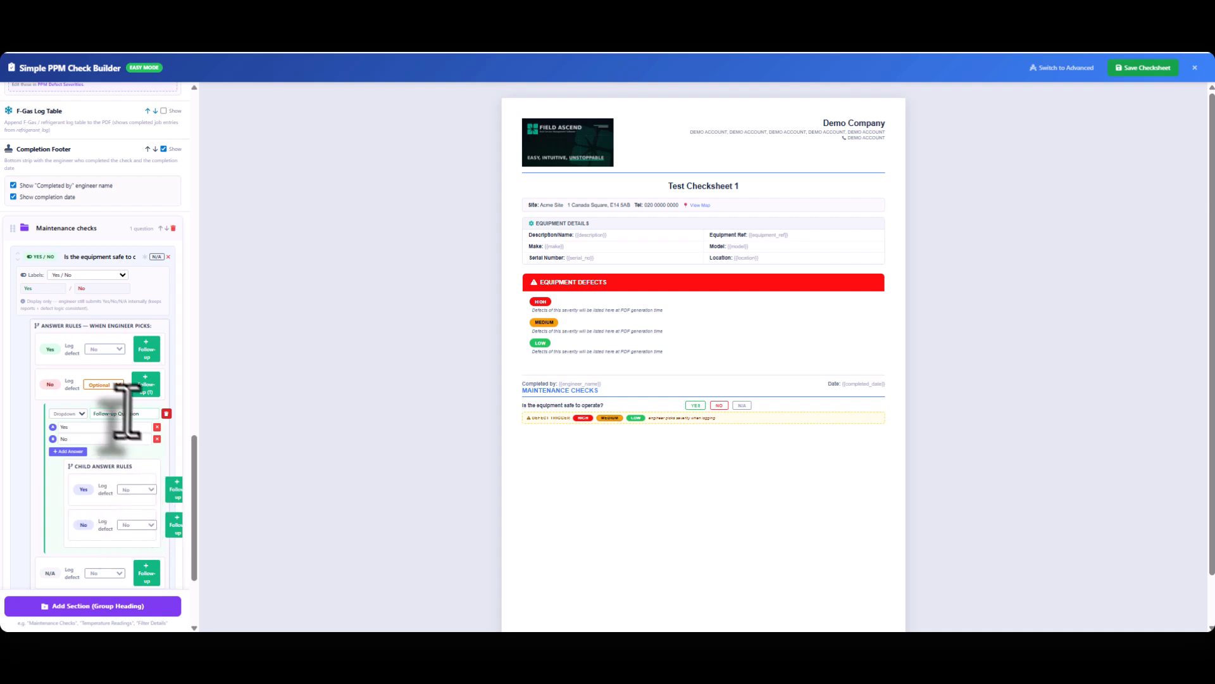
pyautogui.click(167, 414)
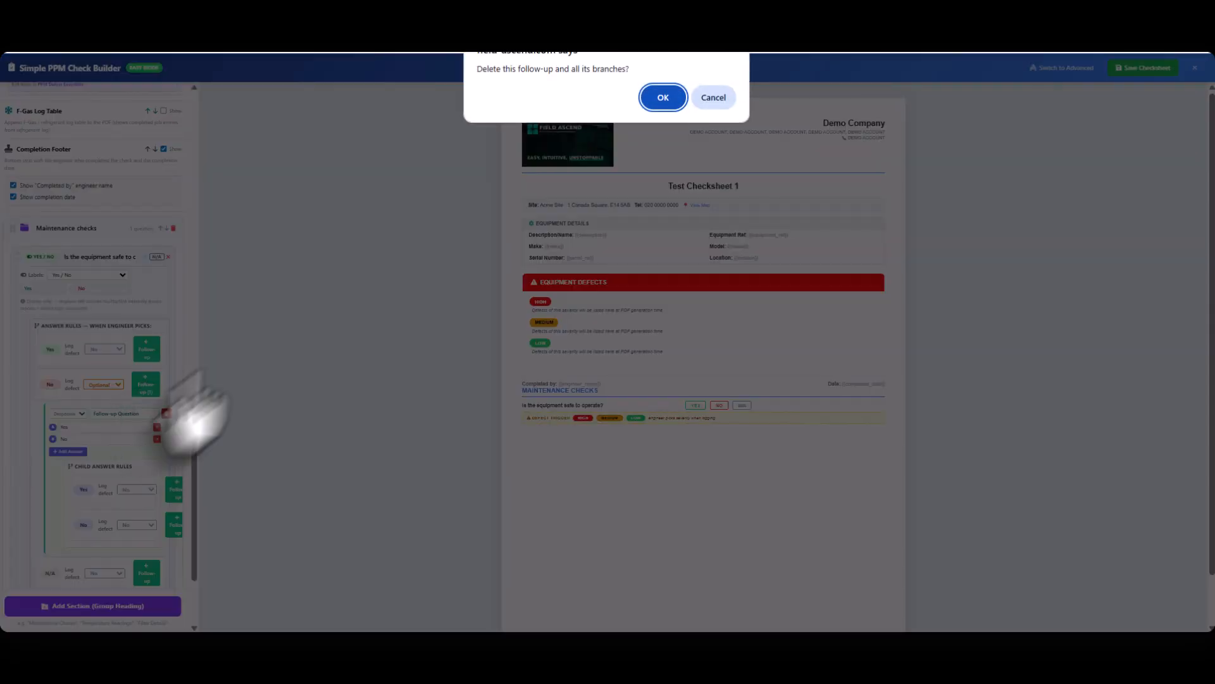
pyautogui.click(660, 96)
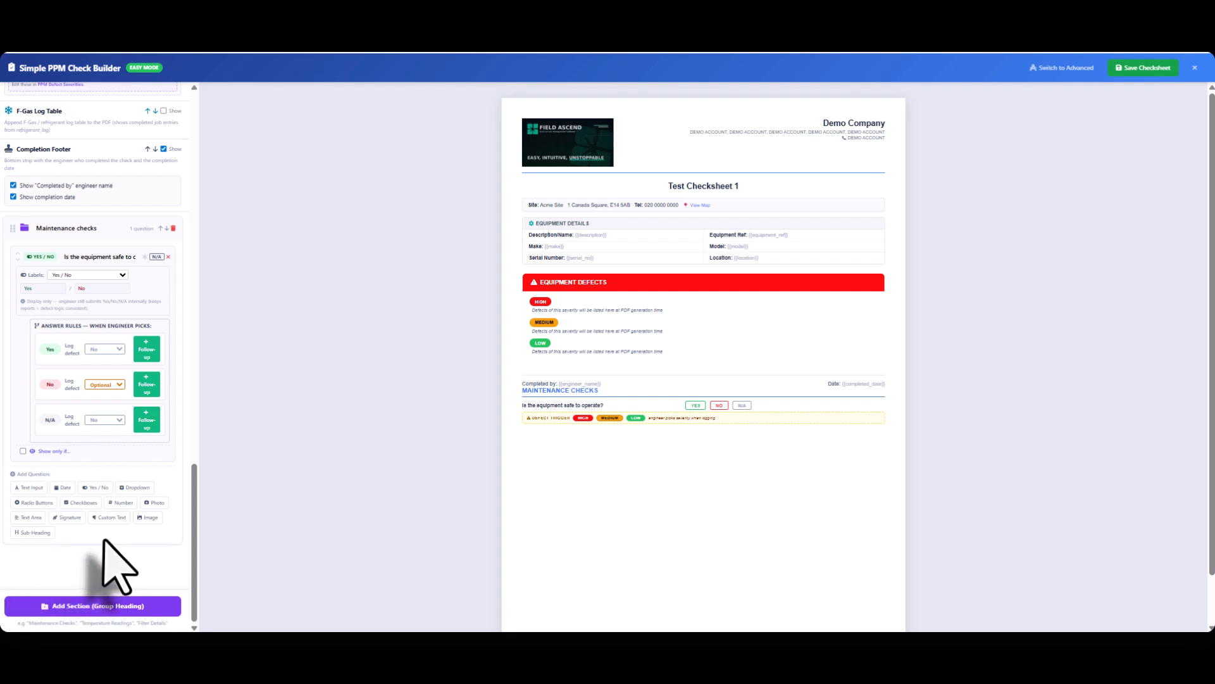
# - Add a Number question to the Maintenance checks section titled "Record the operating pressure / temperature / meter reading."
pyautogui.click(116, 501)
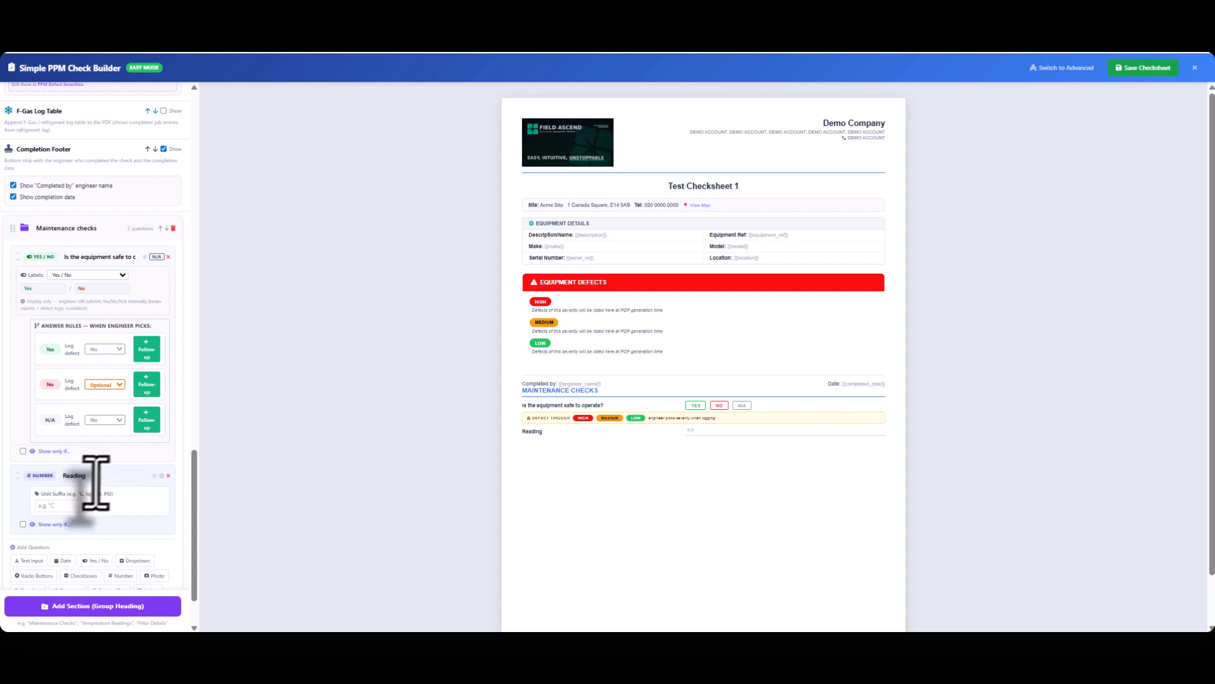
pyautogui.click(80, 475)
pyautogui.write('Record the operating temperature / meter reading.')
pyautogui.moveTo(131, 475); pyautogui.dragTo(177, 485)
# - Make the operating reading question required and enable defect logging for it
pyautogui.scroll(-1, 126, 526)
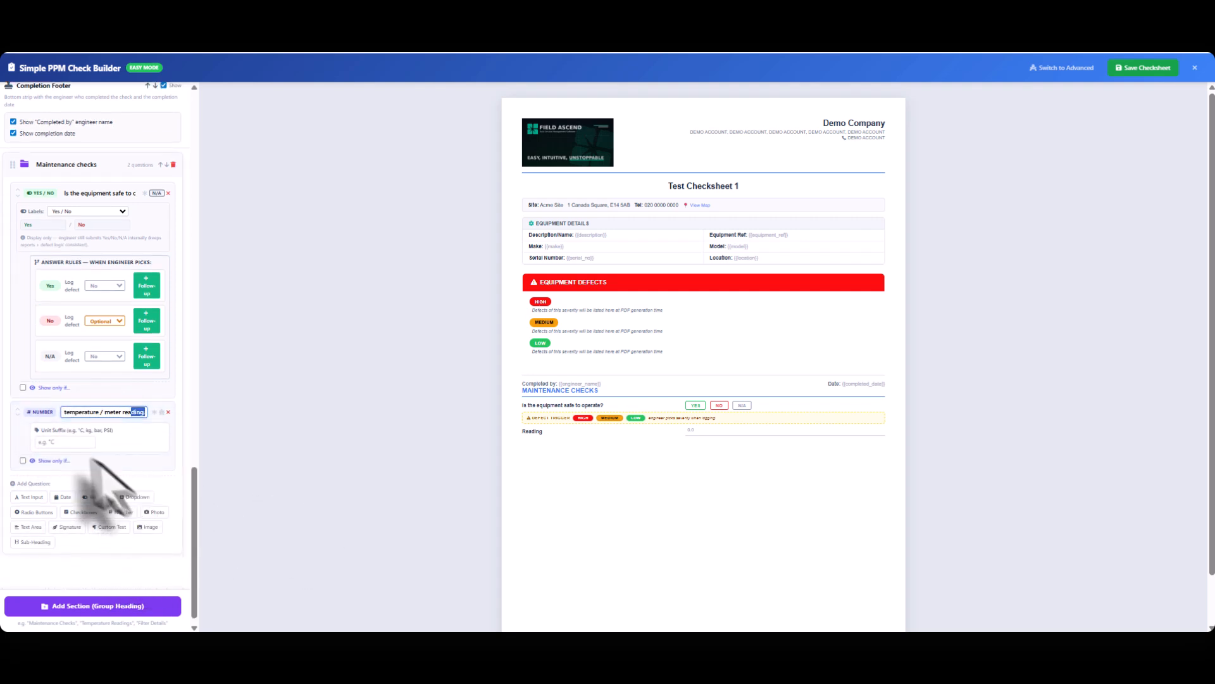
pyautogui.click(56, 443)
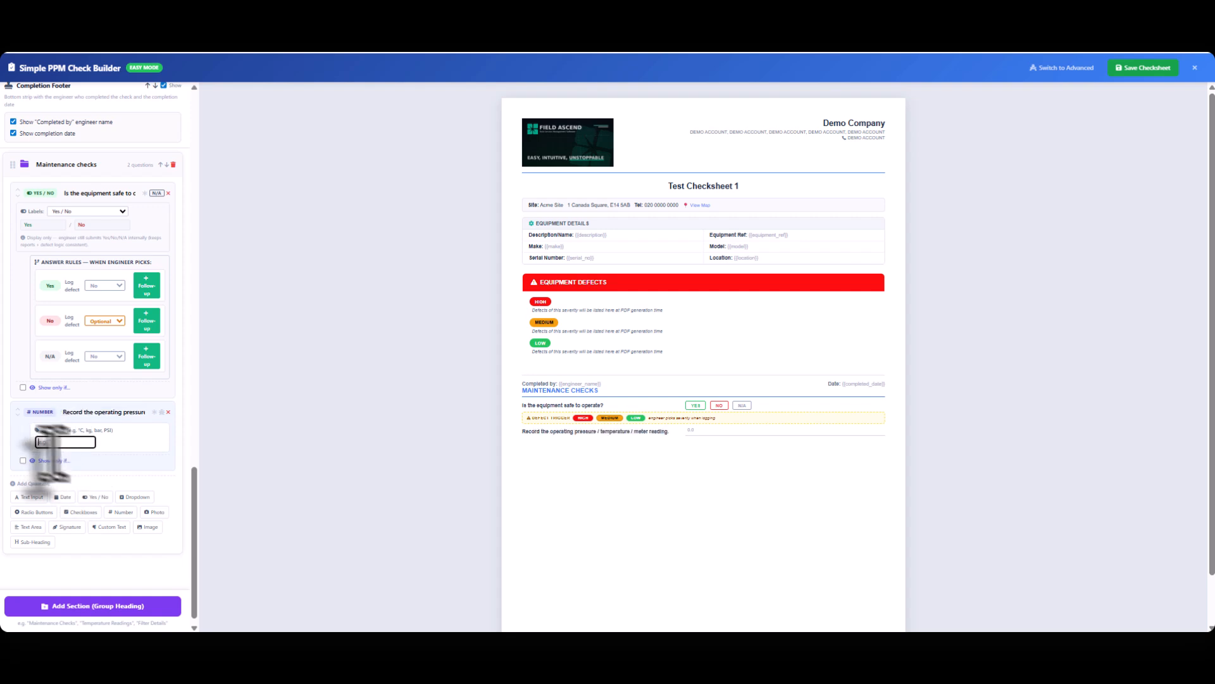
pyautogui.click(155, 412)
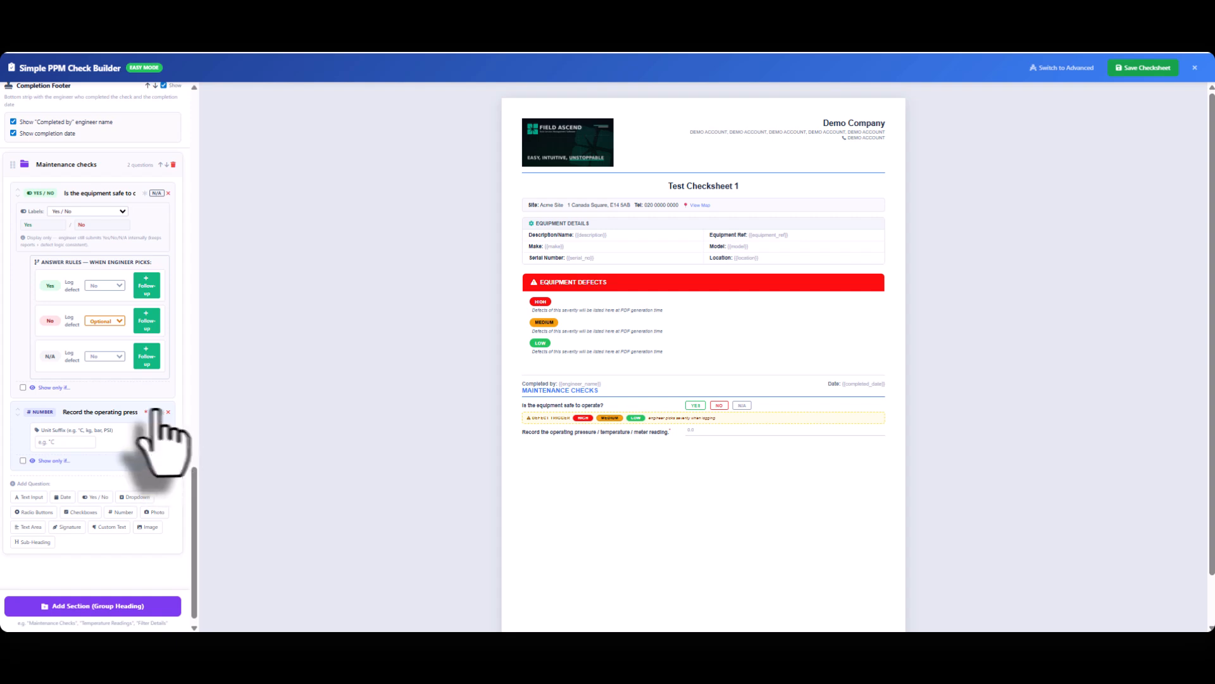
pyautogui.click(161, 412)
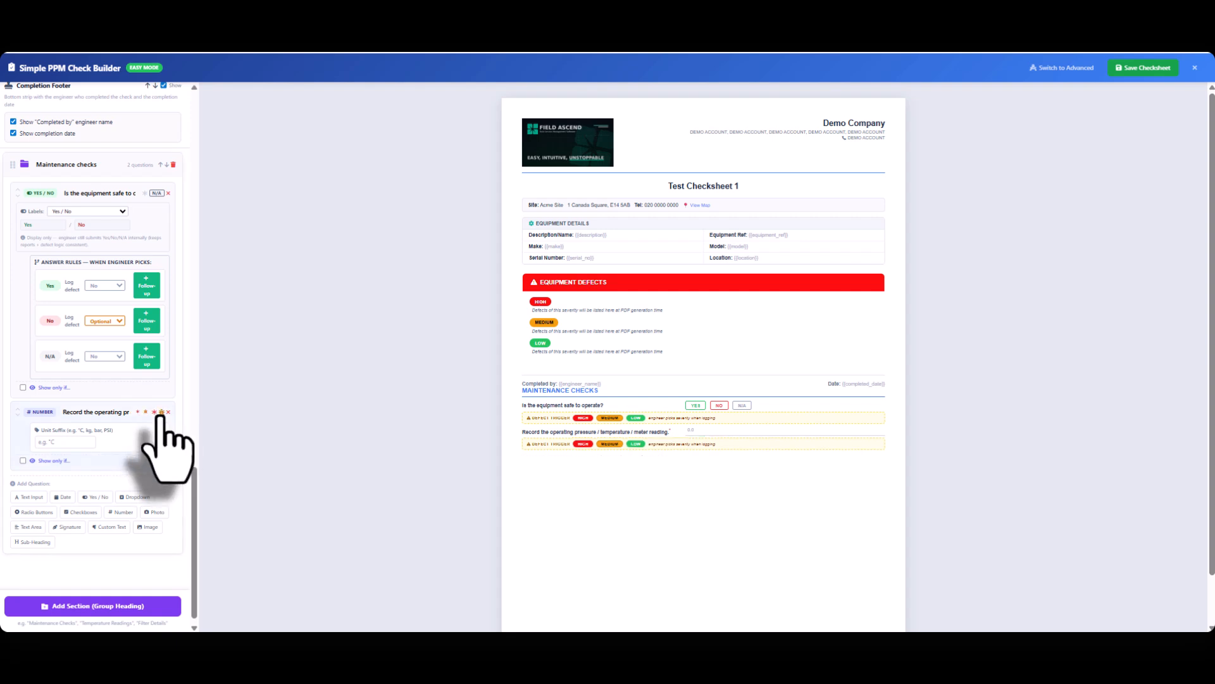
# - Add a Photo question to the Maintenance checks section and limit it to a maximum of 2 photos
pyautogui.scroll(-1, 150, 456)
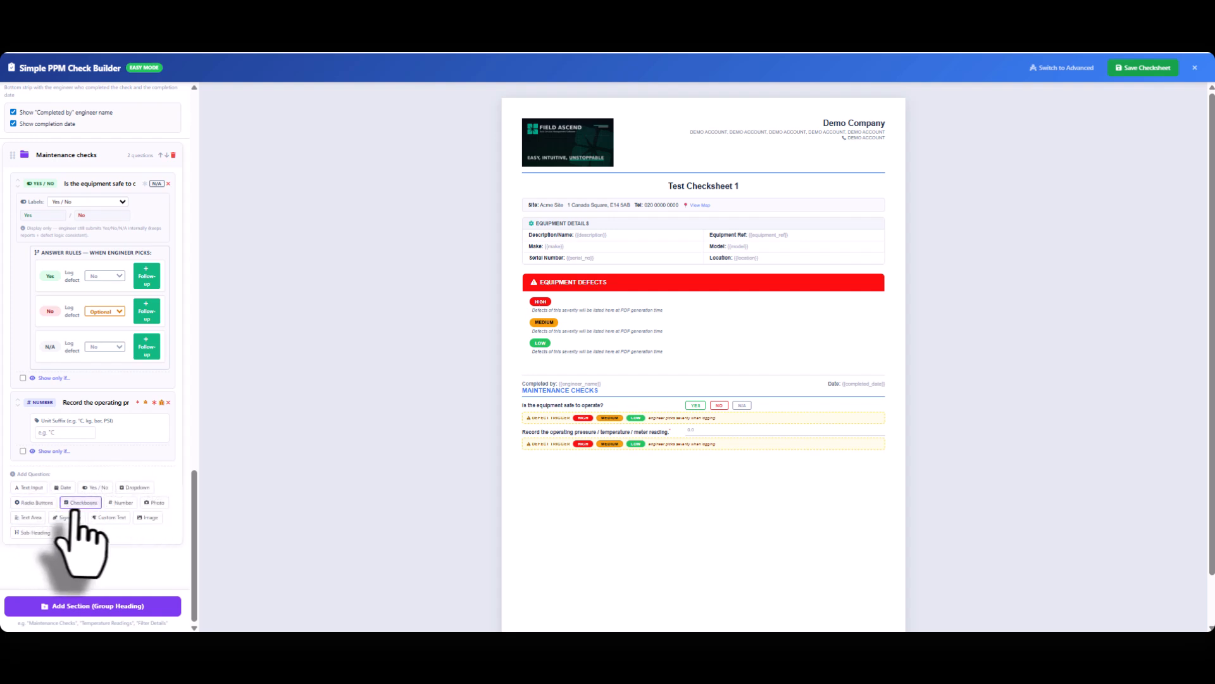
pyautogui.click(155, 503)
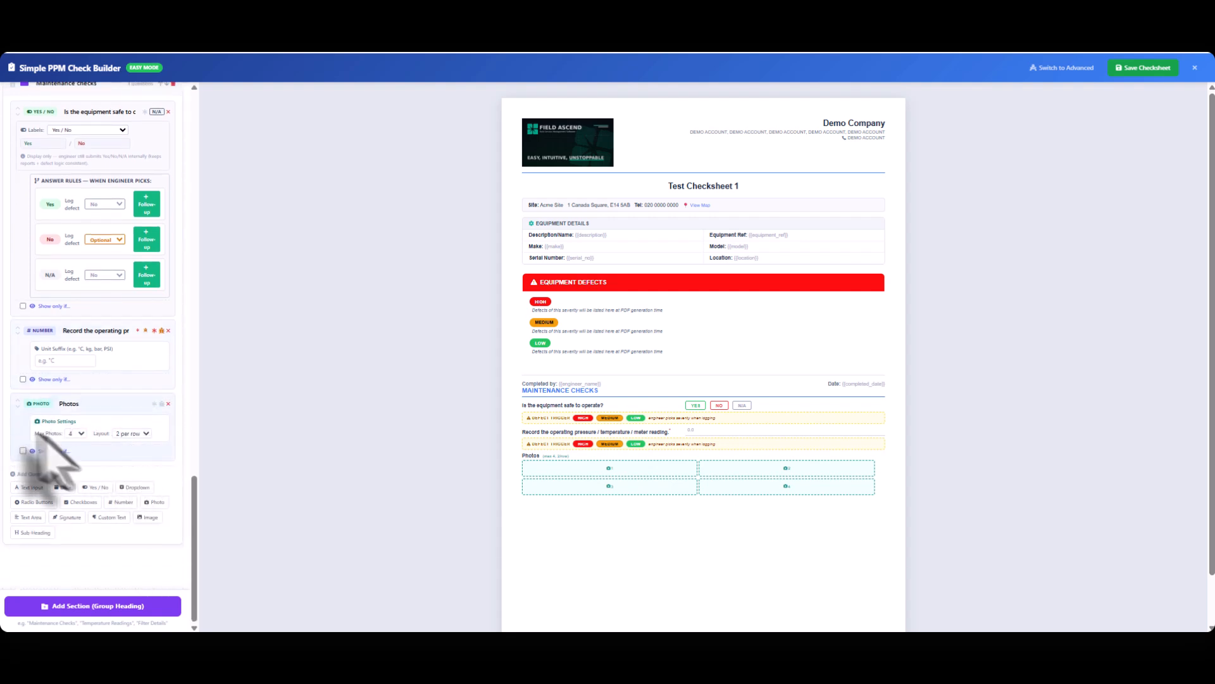
pyautogui.click(75, 433)
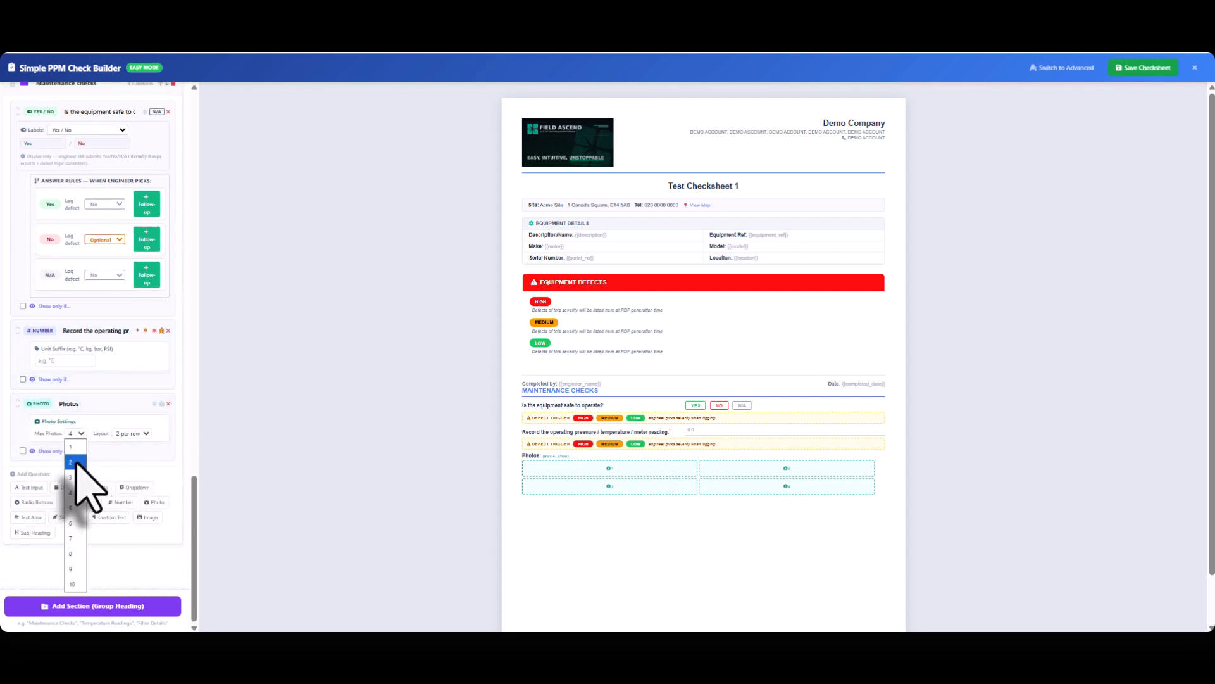
pyautogui.click(76, 462)
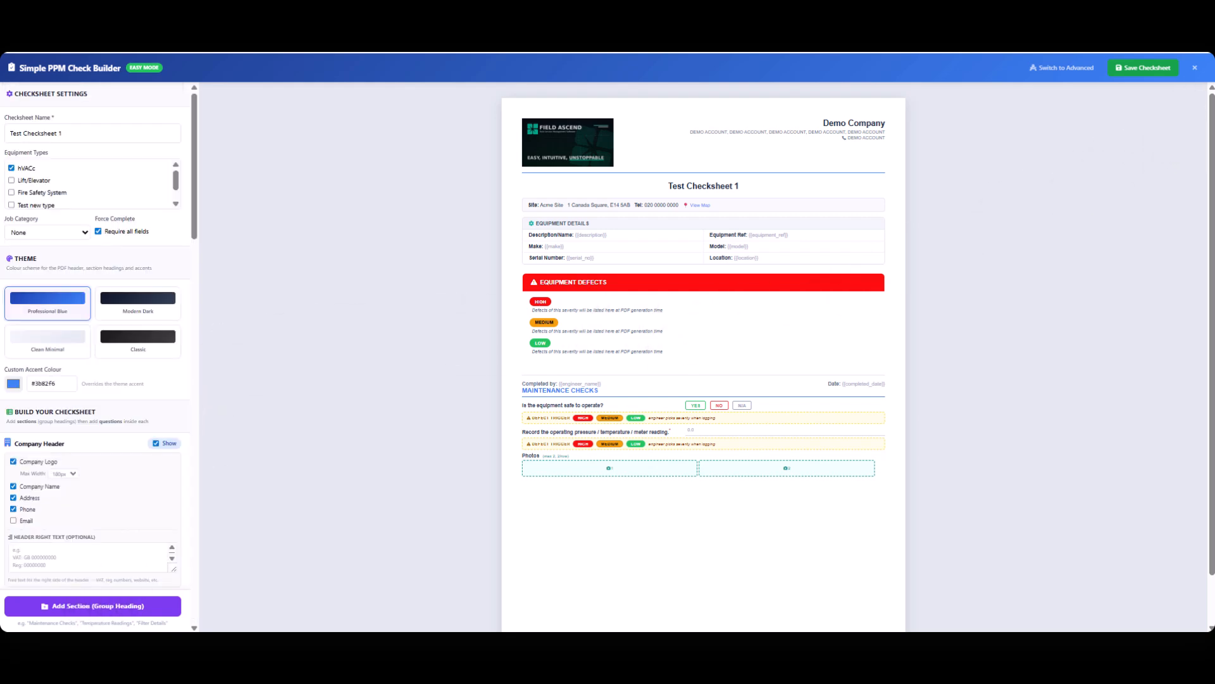
pyautogui.scroll(-1, 718, 322)
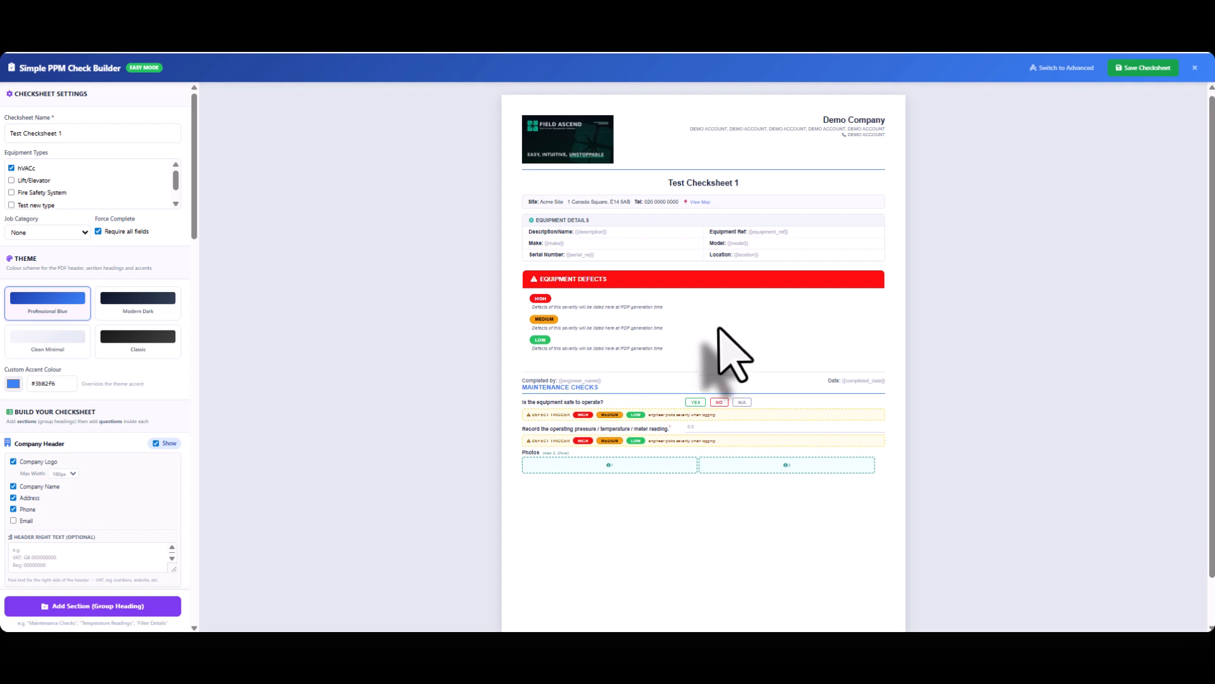
pyautogui.scroll(1, 717, 321)
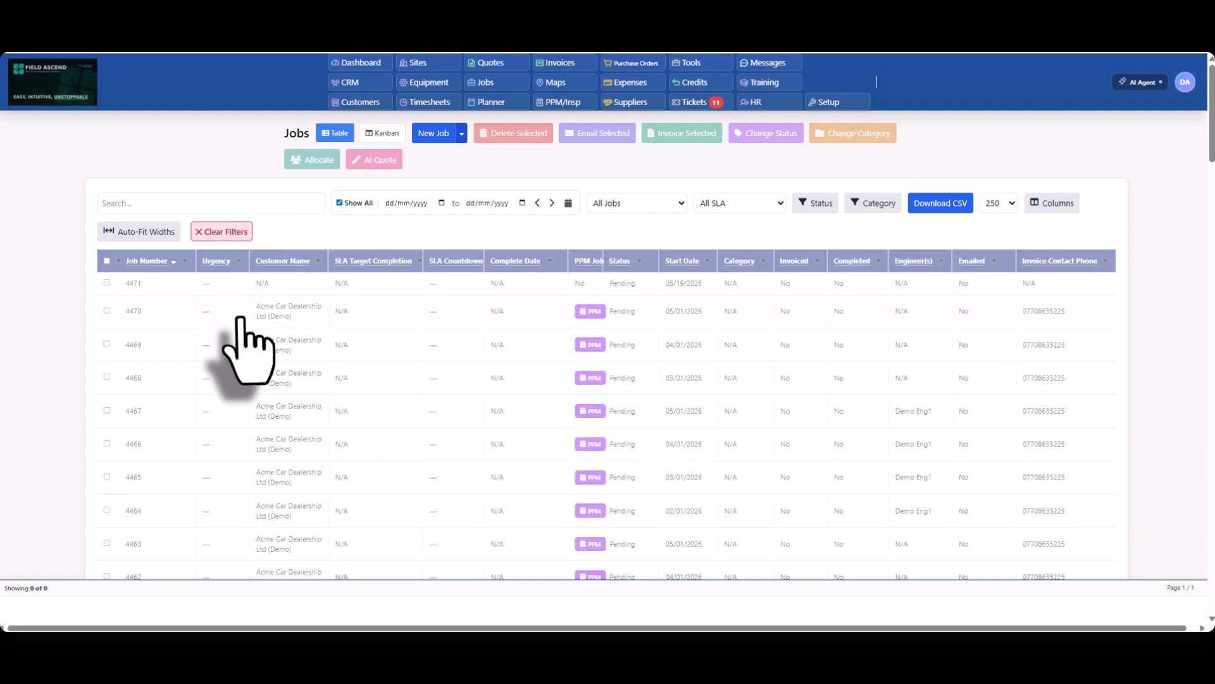
# - Open the newest job in the Jobs list and look through its details down to the PPM checks
pyautogui.click(283, 288)
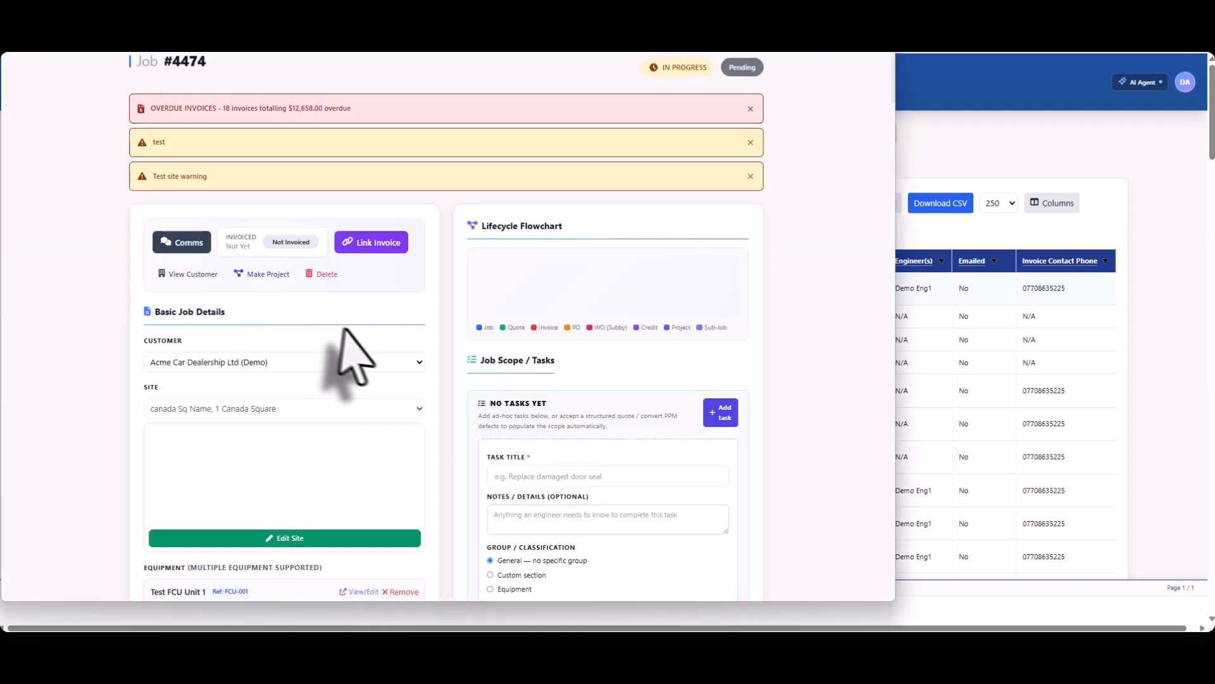
pyautogui.scroll(-10, 152, 332)
pyautogui.scroll(-5, 141, 324)
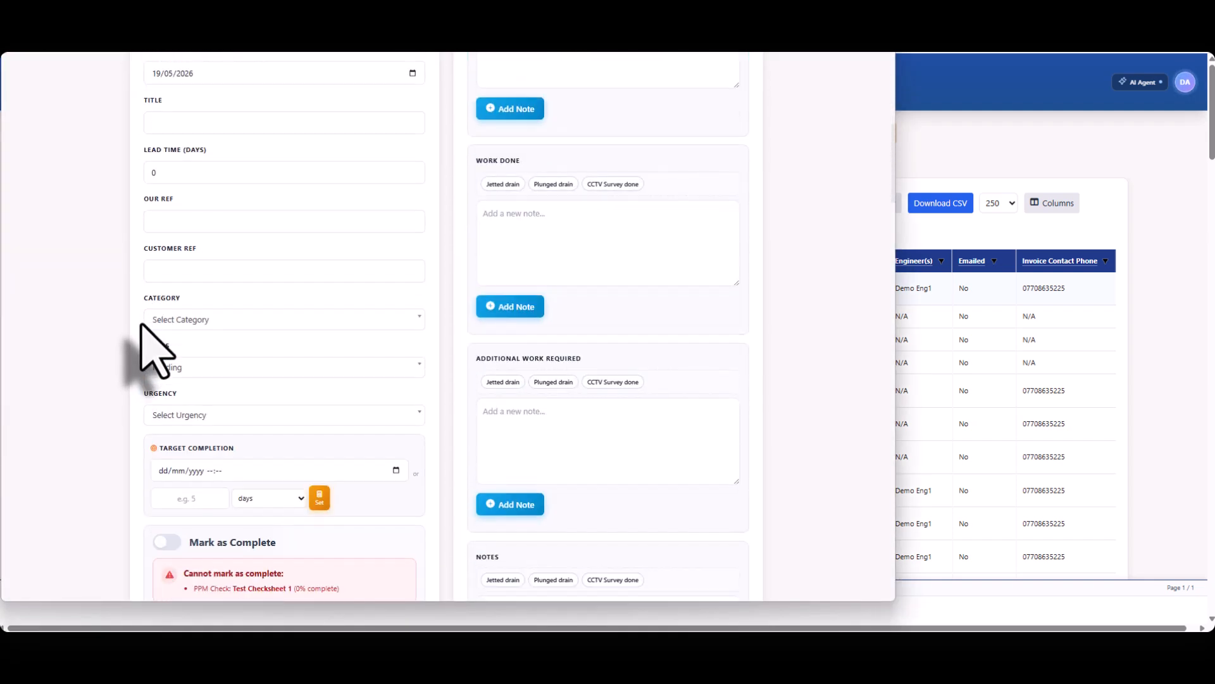
pyautogui.scroll(-4, 195, 330)
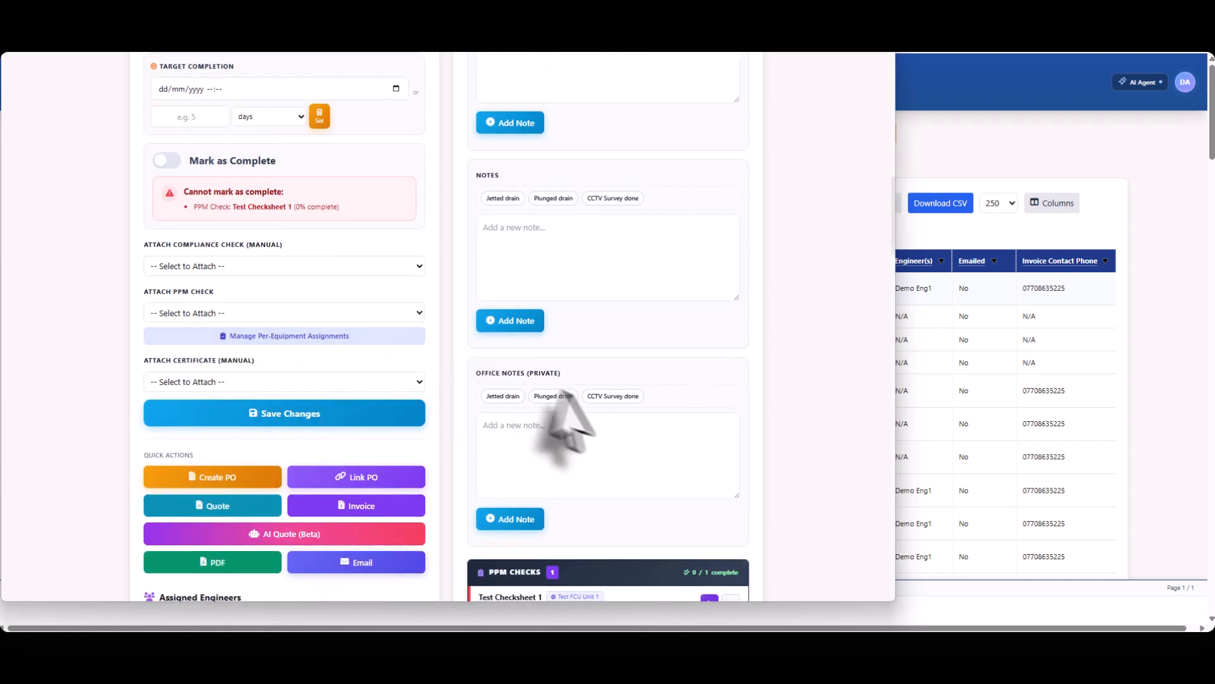
pyautogui.scroll(-4, 561, 411)
# - View the checksheets available for attaching to the job as a PPM check, without choosing one
pyautogui.scroll(3, 379, 273)
pyautogui.click(247, 249)
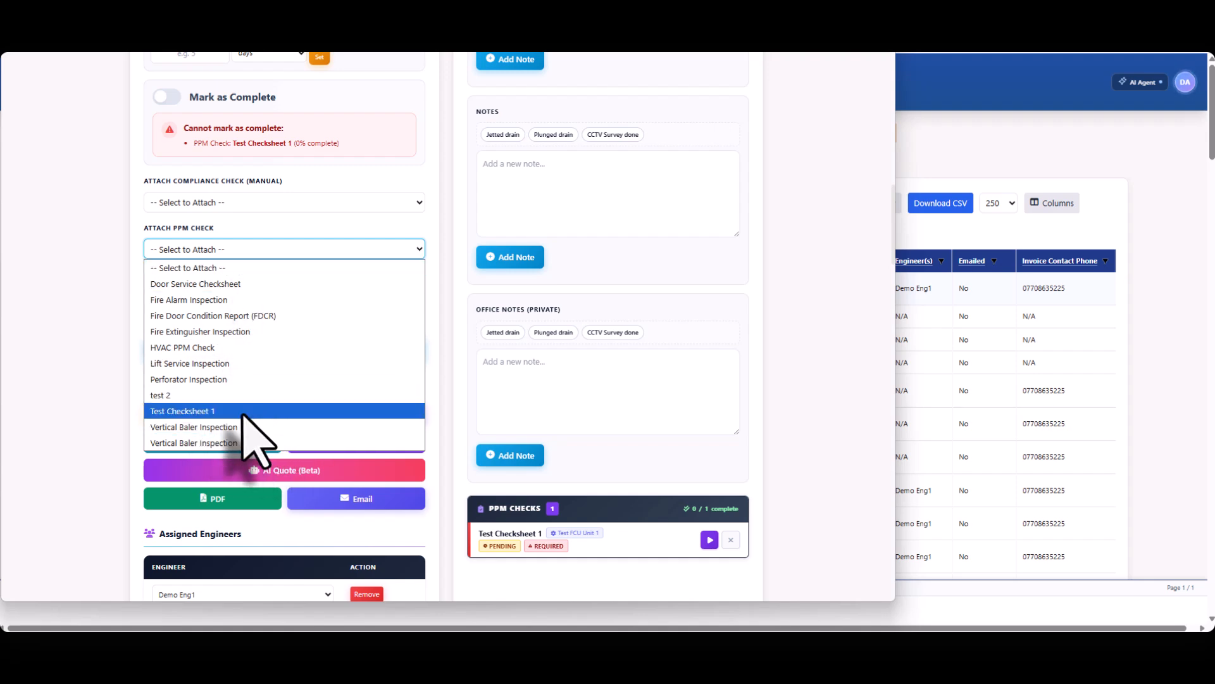
pyautogui.click(448, 426)
# - Reposition the job window and open the pending Test Checksheet 1 from the job's PPM checks
pyautogui.scroll(-4, 456, 431)
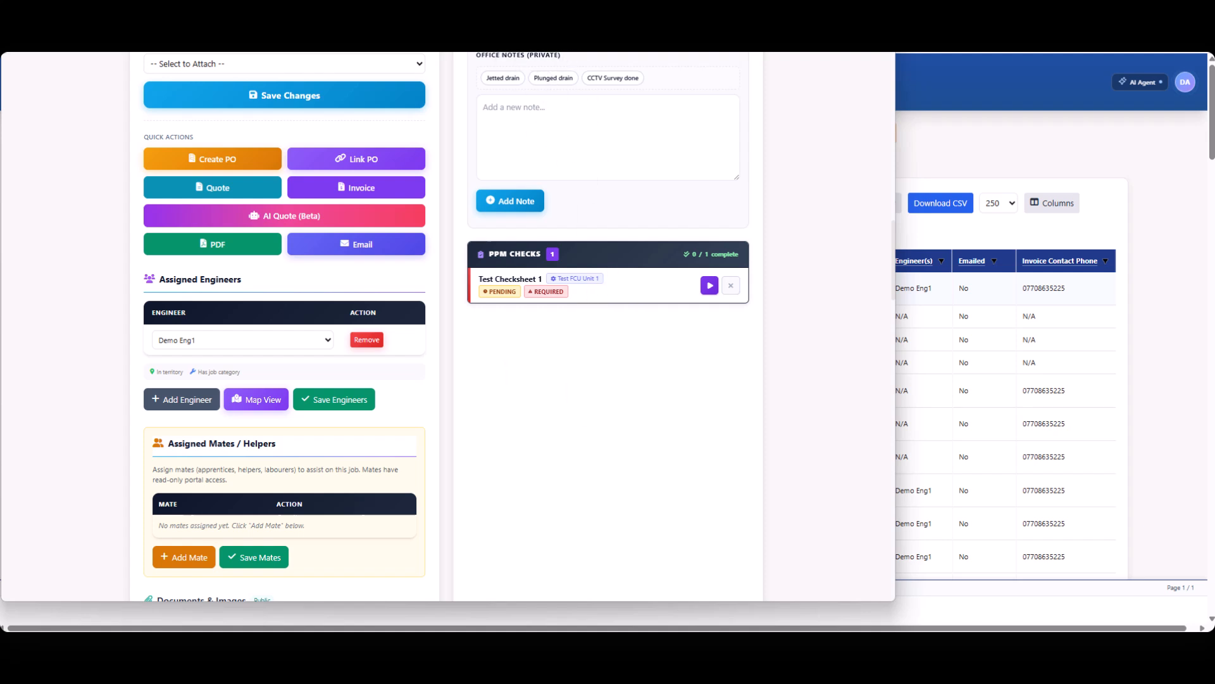
pyautogui.moveTo(500, 33); pyautogui.dragTo(563, 57)
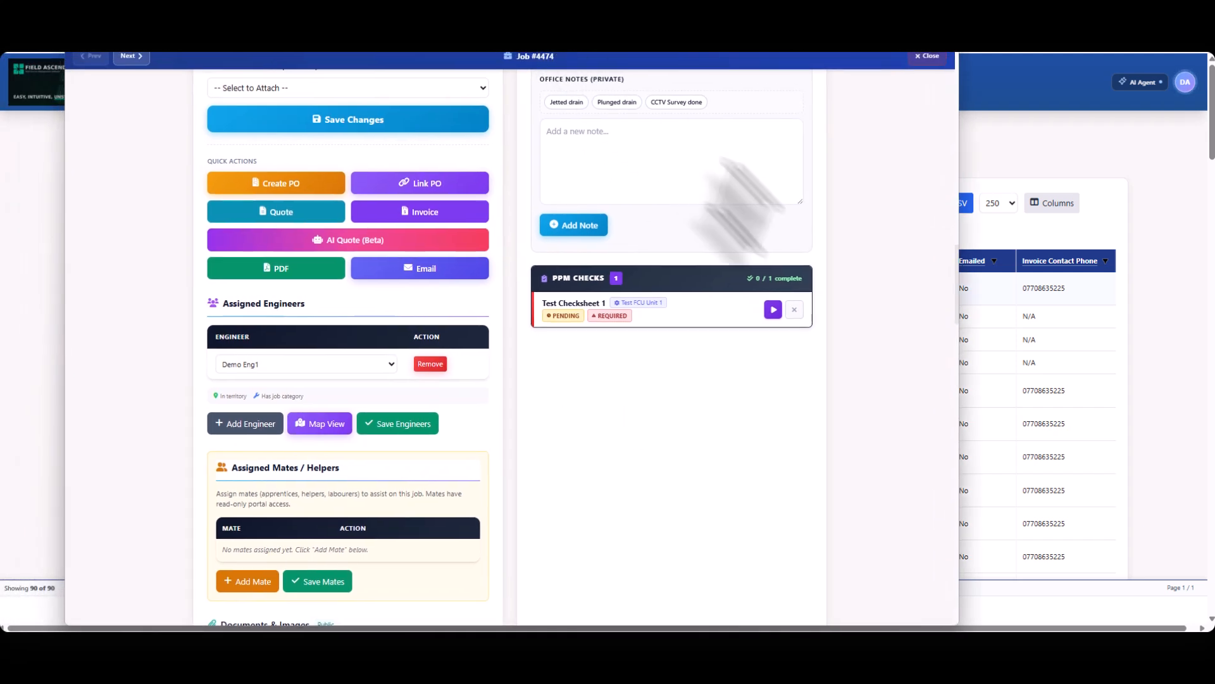
pyautogui.click(773, 308)
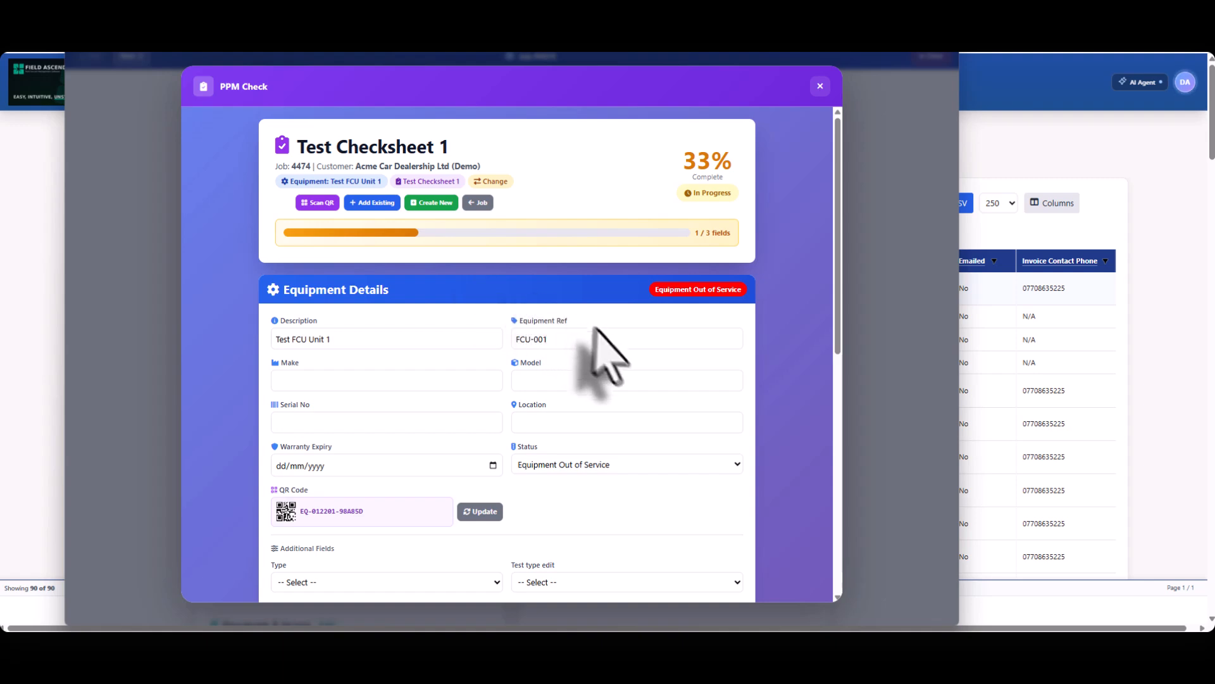
# - Review the equipment details and the Maintenance checks questions in the Test Checksheet 1 form
pyautogui.scroll(-2, 444, 291)
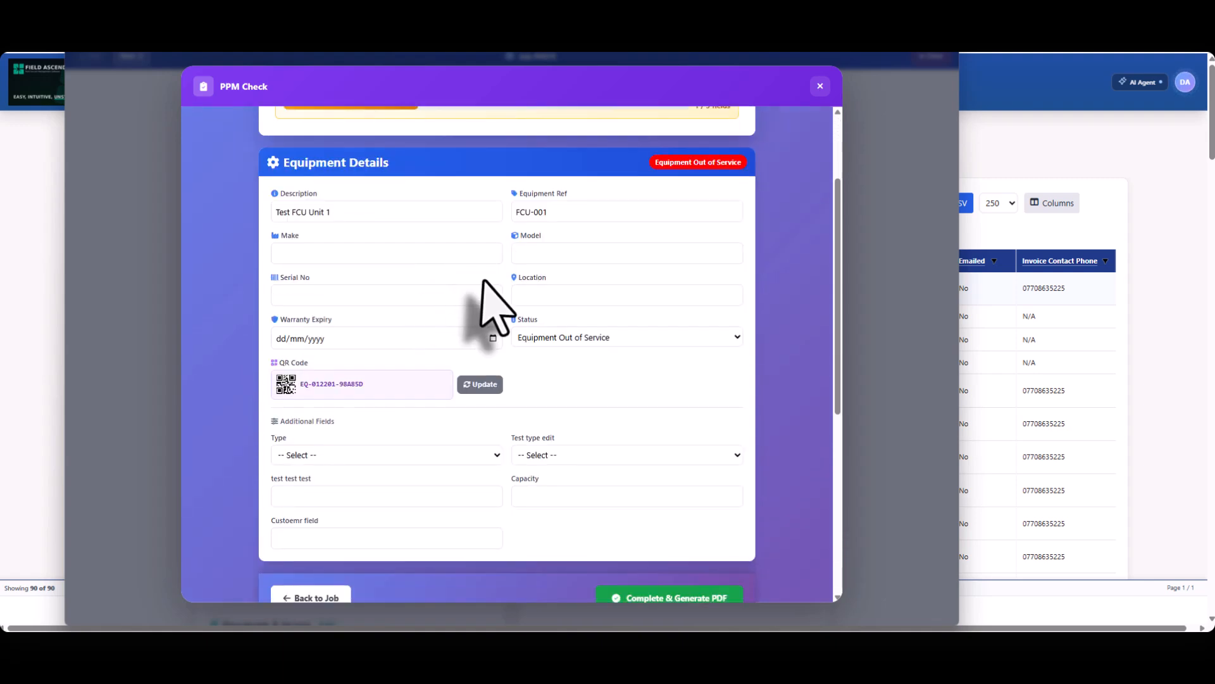
pyautogui.scroll(2, 484, 282)
pyautogui.scroll(-8, 478, 278)
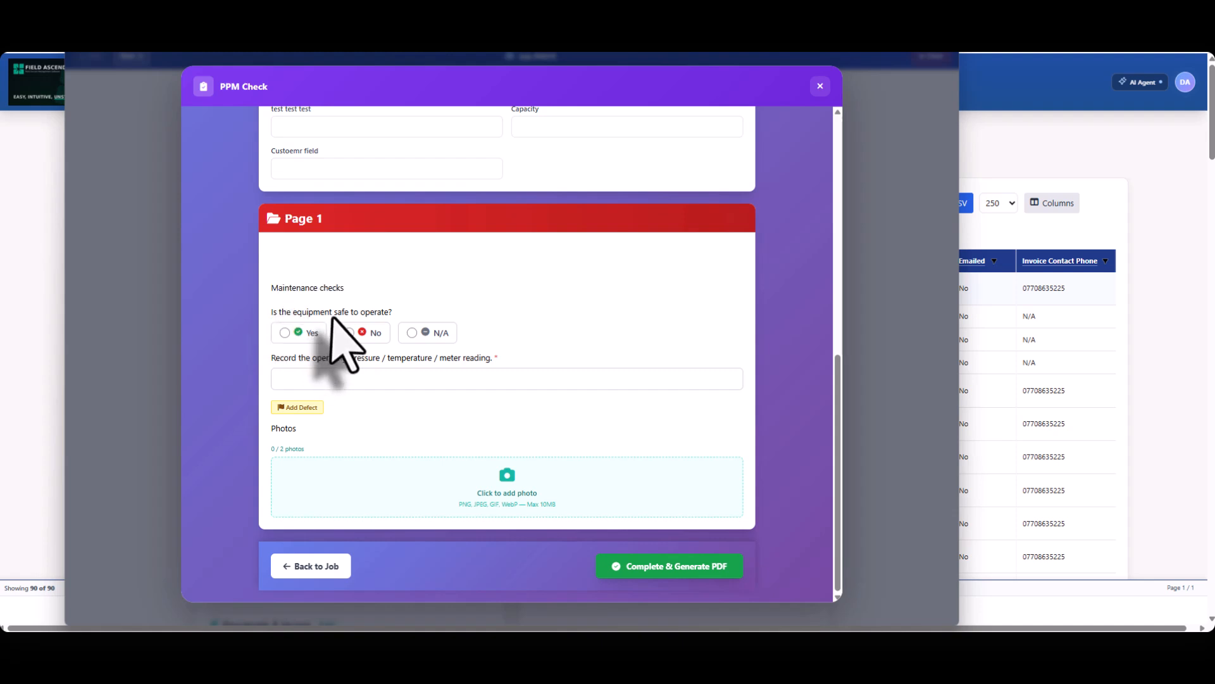
pyautogui.moveTo(272, 311); pyautogui.dragTo(373, 312)
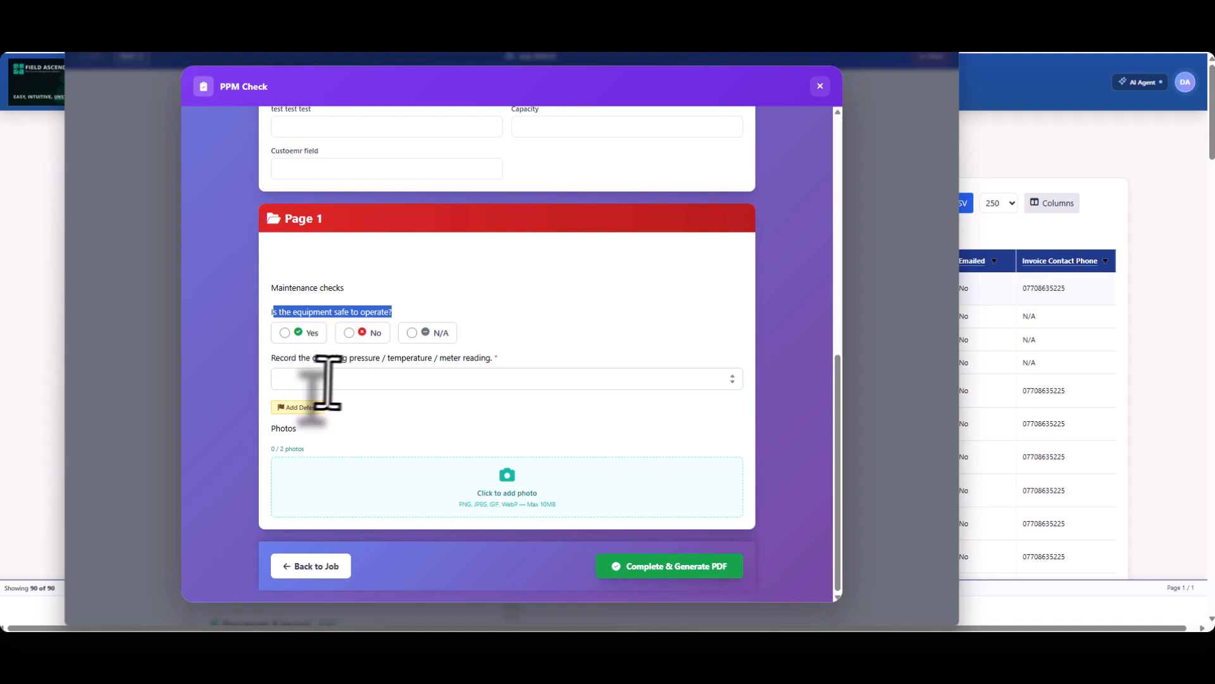
pyautogui.moveTo(290, 358); pyautogui.dragTo(511, 362)
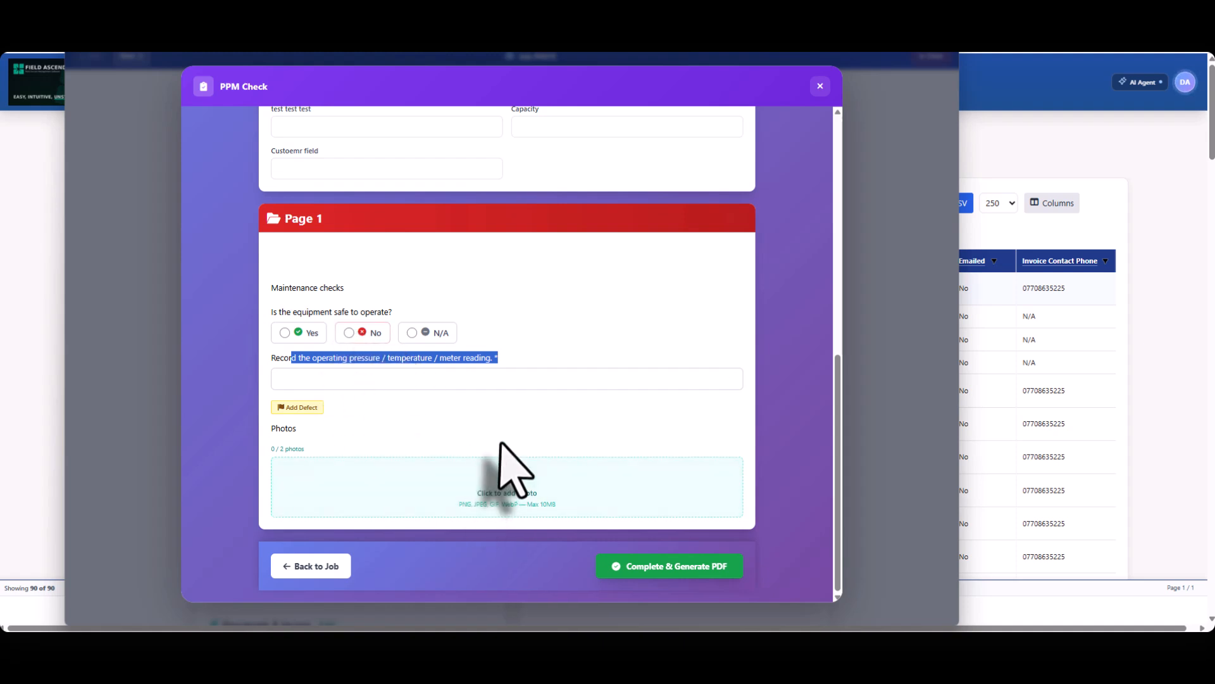
pyautogui.click(503, 476)
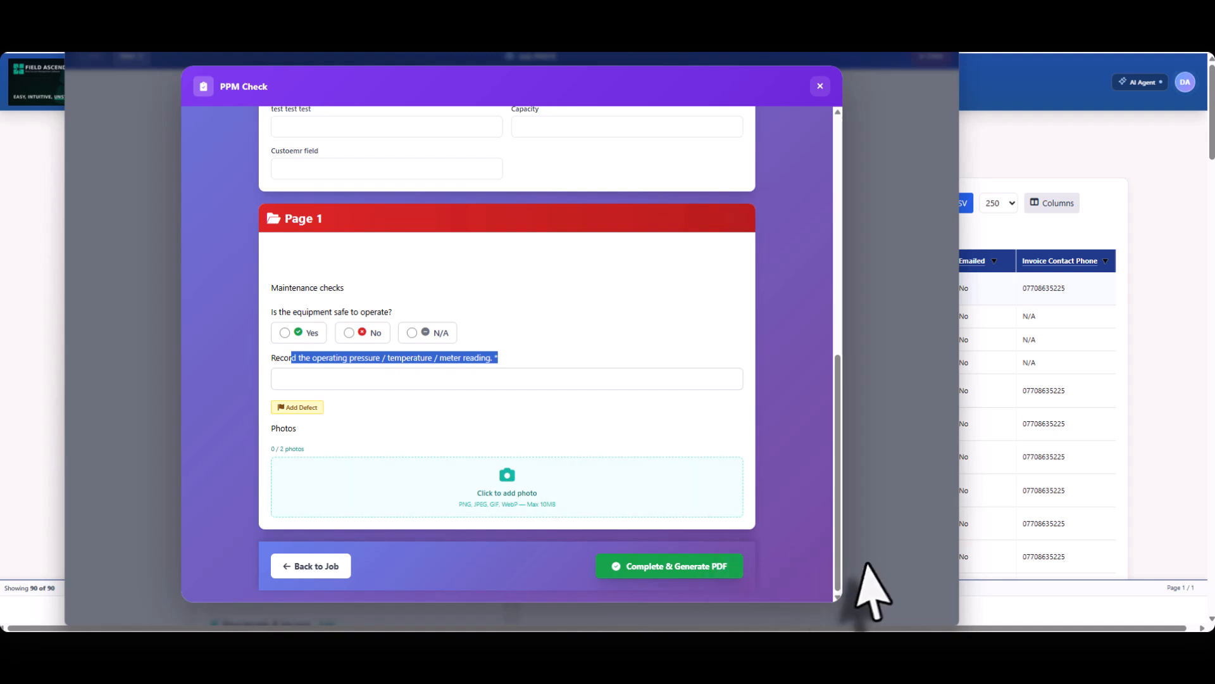
# - In the mobile app's PPM check, answer No to the equipment safety question and report a Medium defect described as "Medium test defect"
pyautogui.click(911, 643)
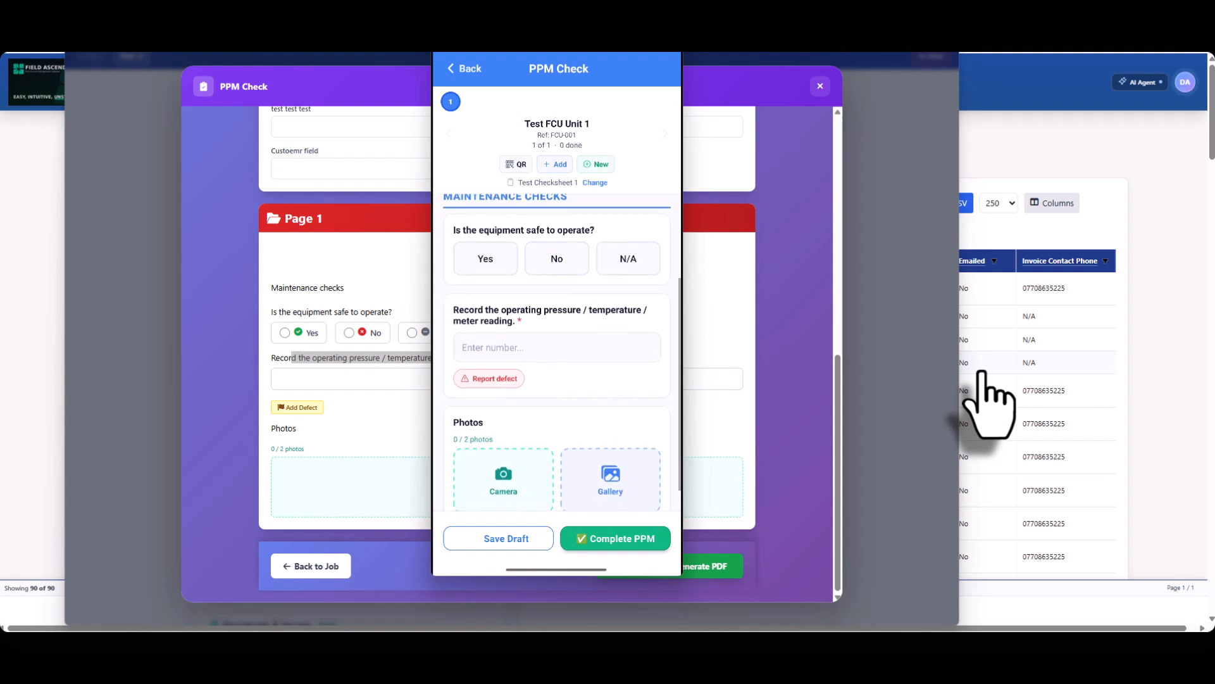
pyautogui.click(576, 260)
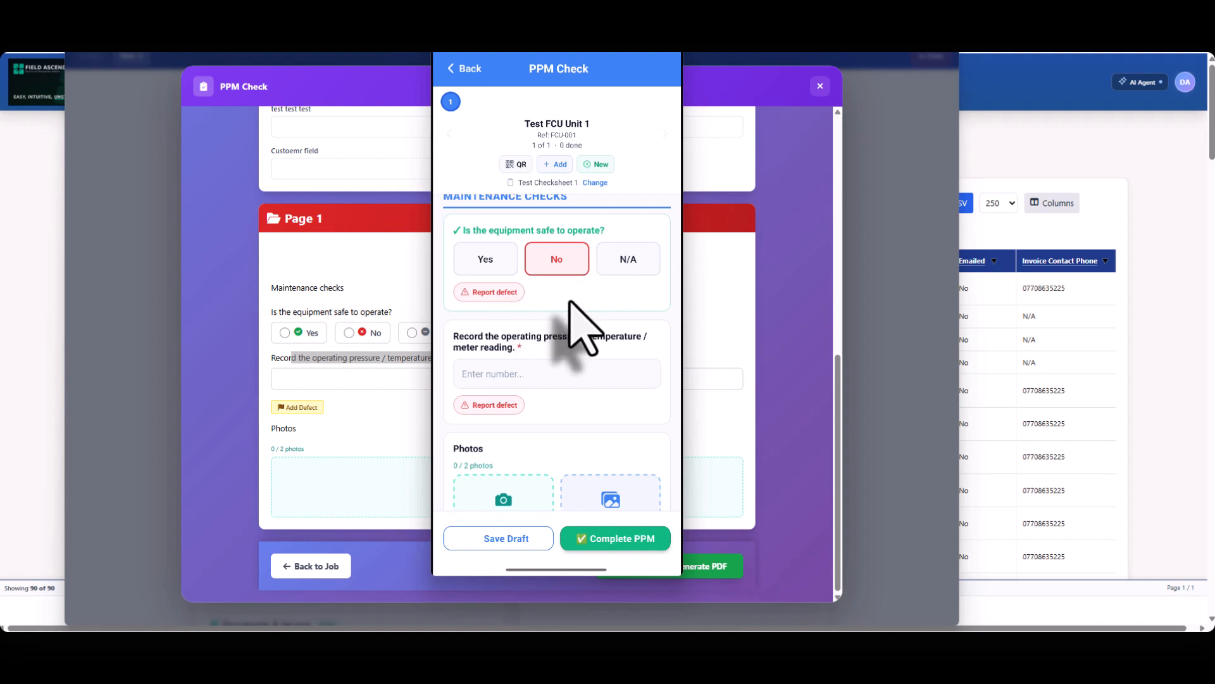
pyautogui.click(494, 292)
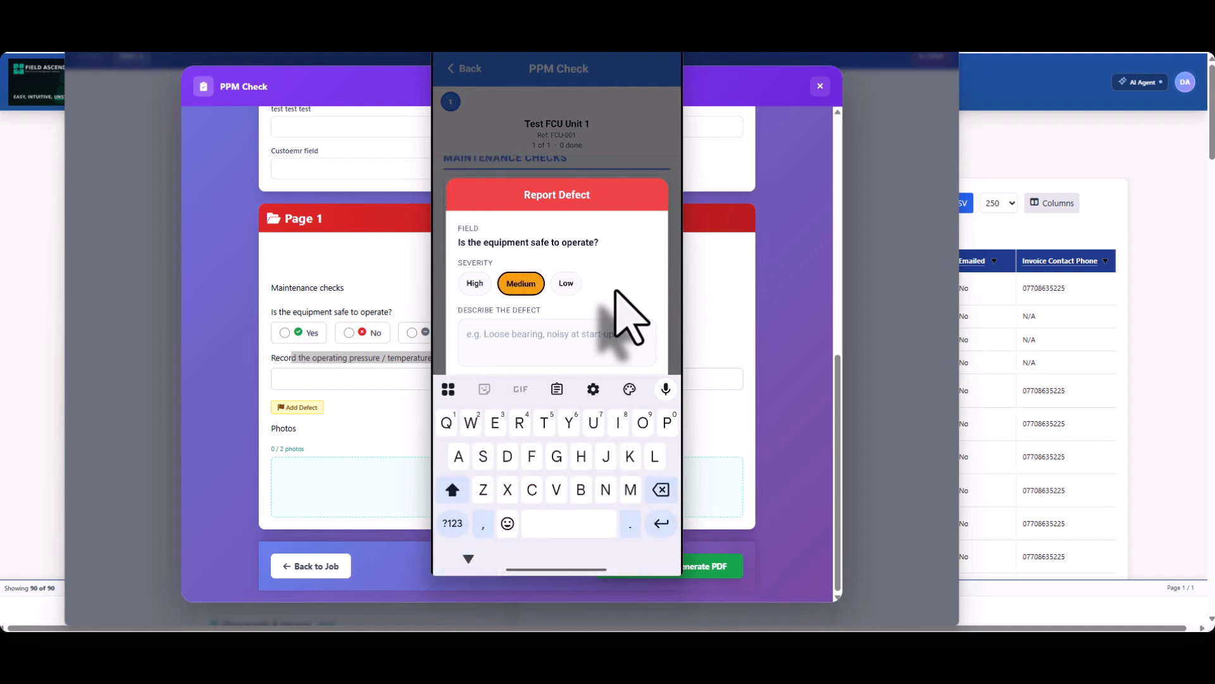
pyautogui.write('Medium test defect')
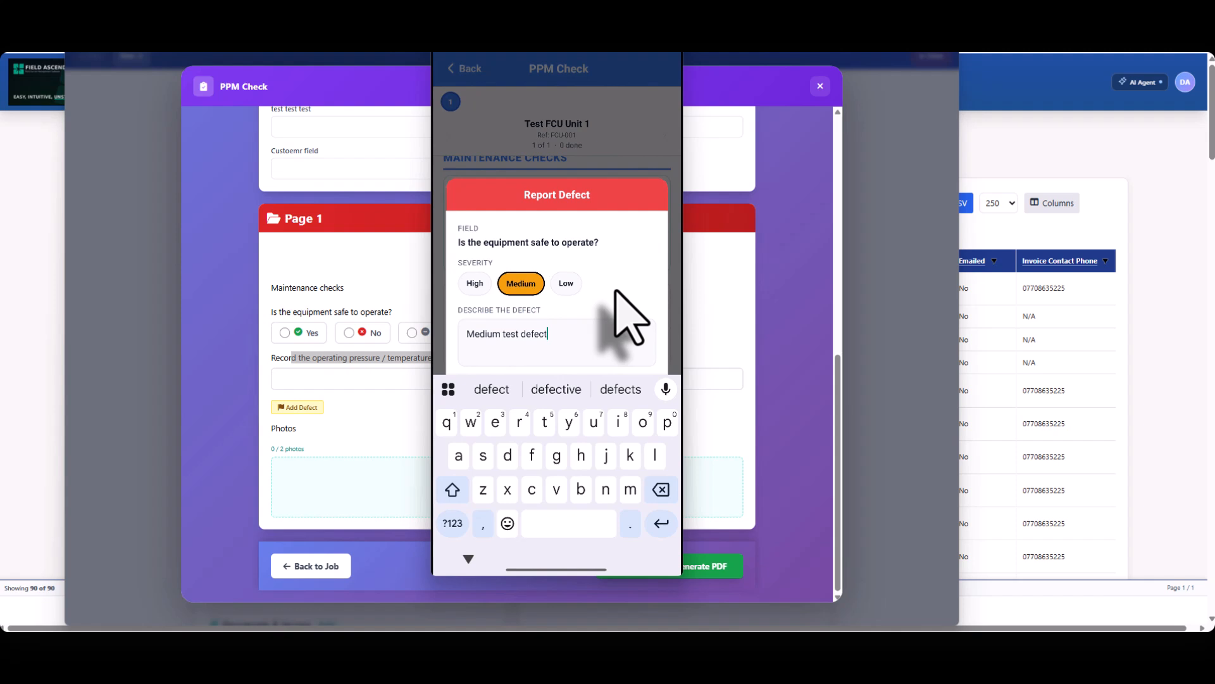
pyautogui.click(616, 292)
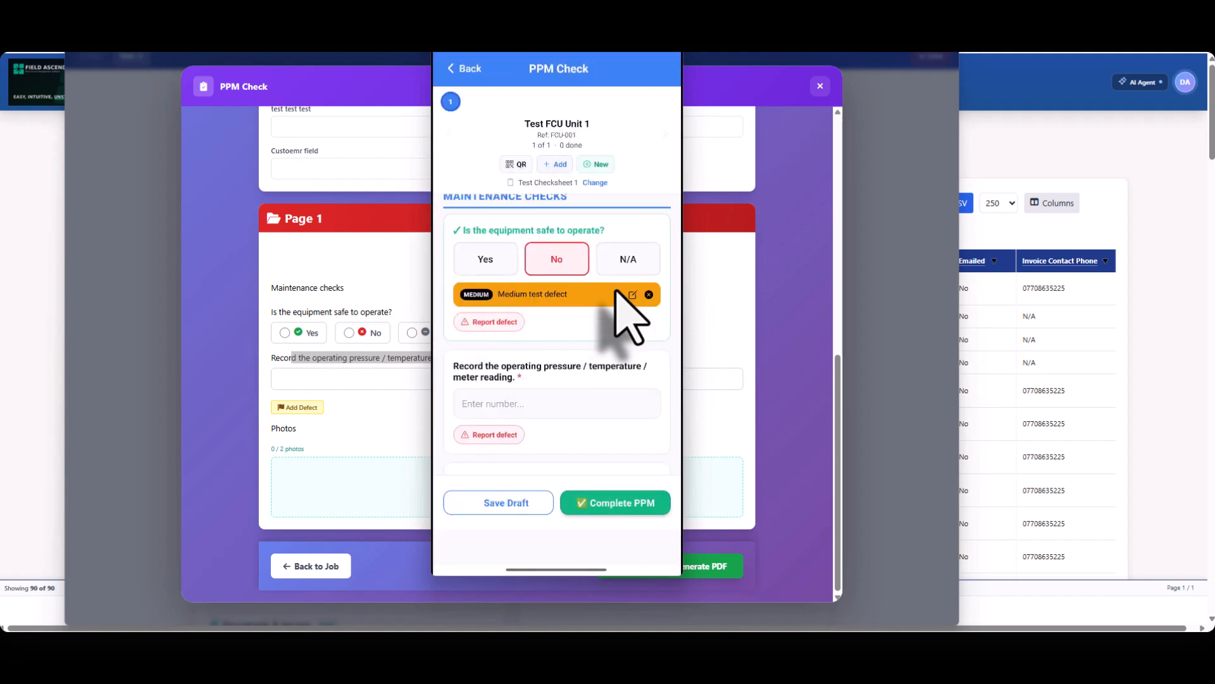
pyautogui.scroll(-1, 617, 298)
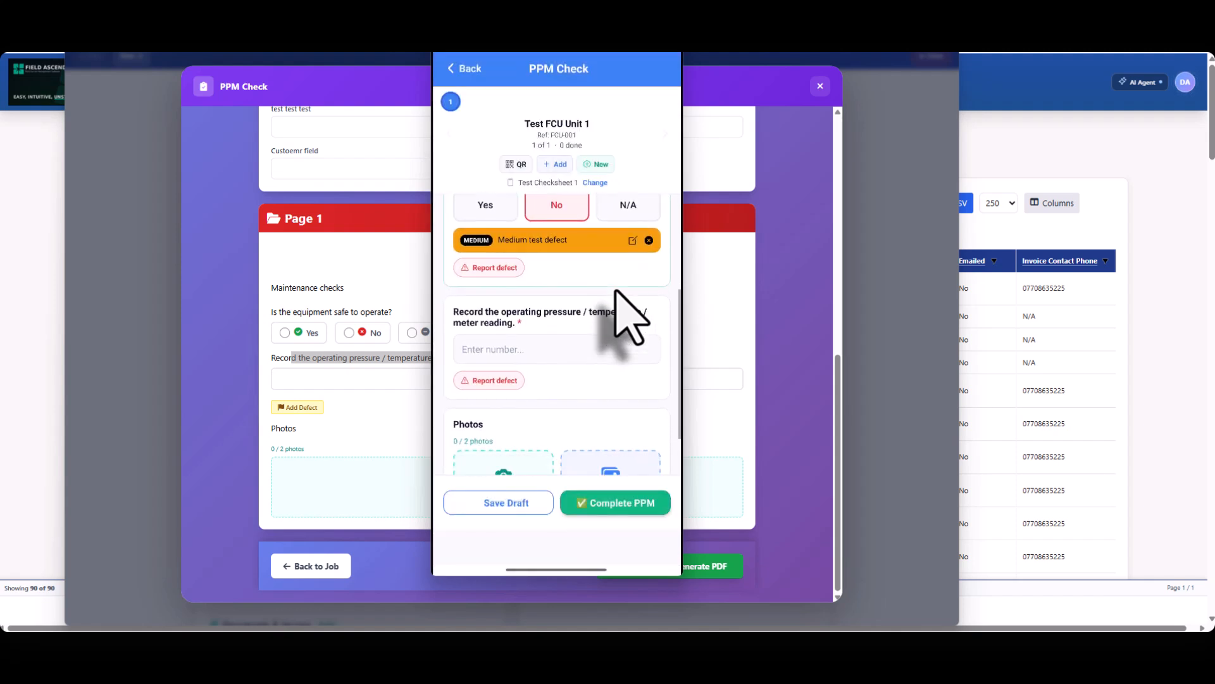
# - Enter 22 as the operating pressure / temperature / meter reading and attach an electrical panel photo from the gallery's May photos
pyautogui.click(586, 339)
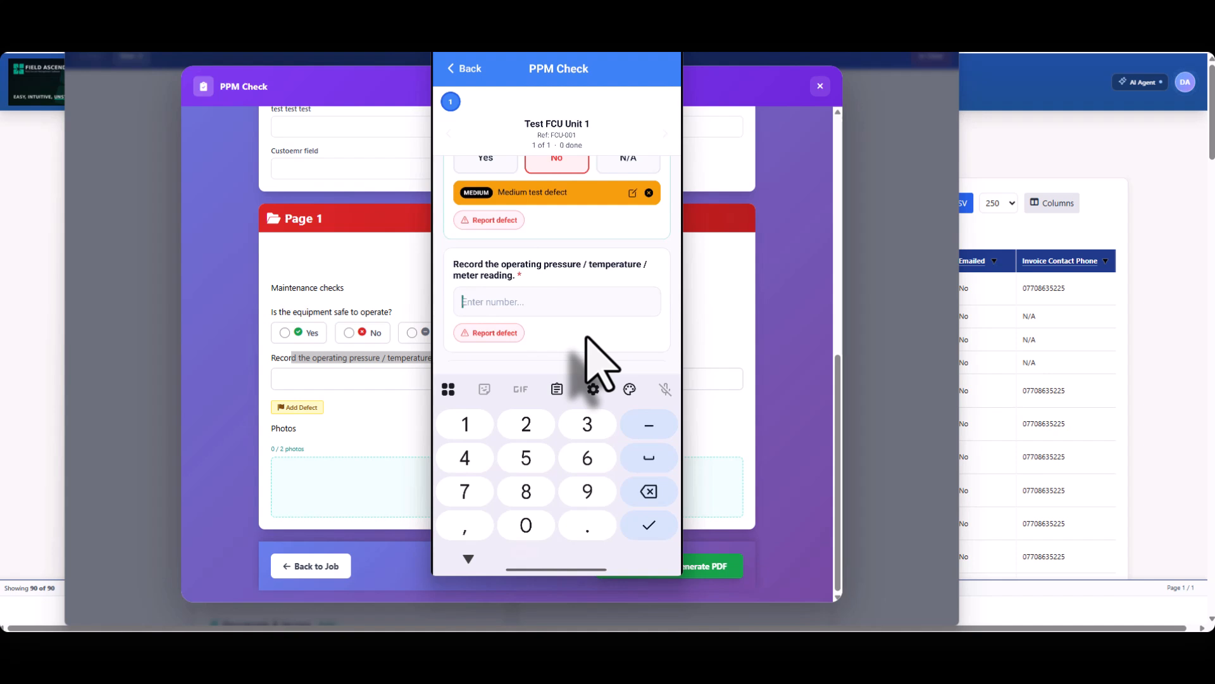
pyautogui.click(586, 337)
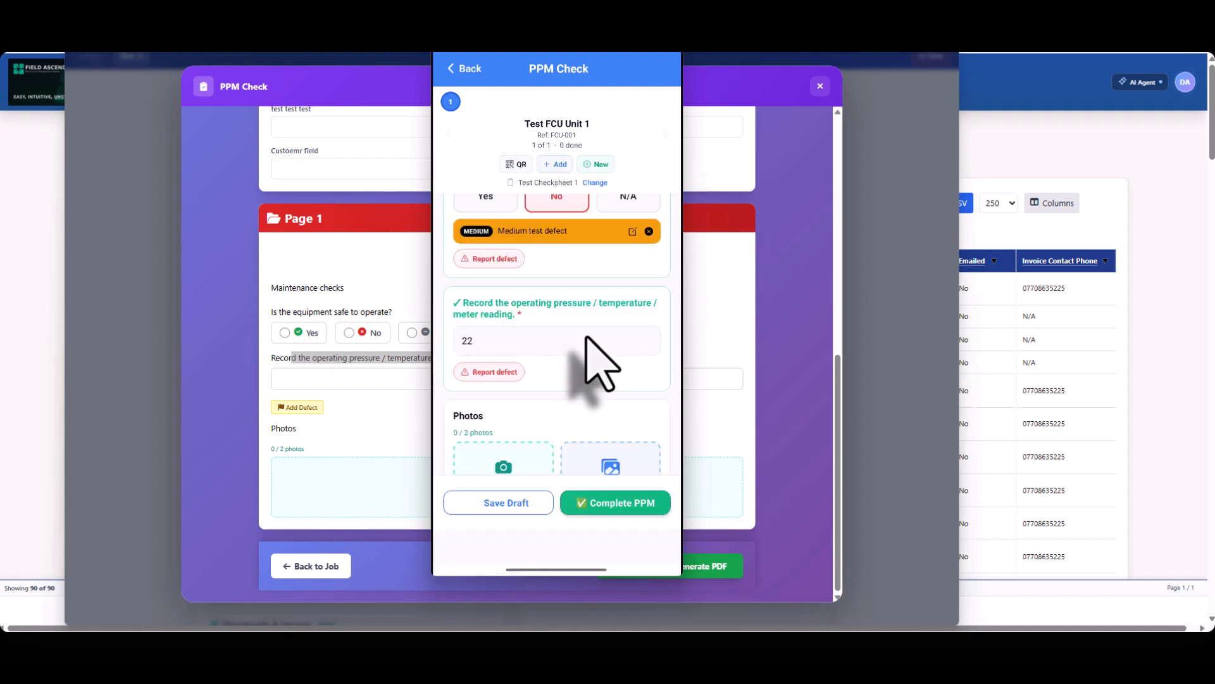
pyautogui.scroll(-1, 586, 337)
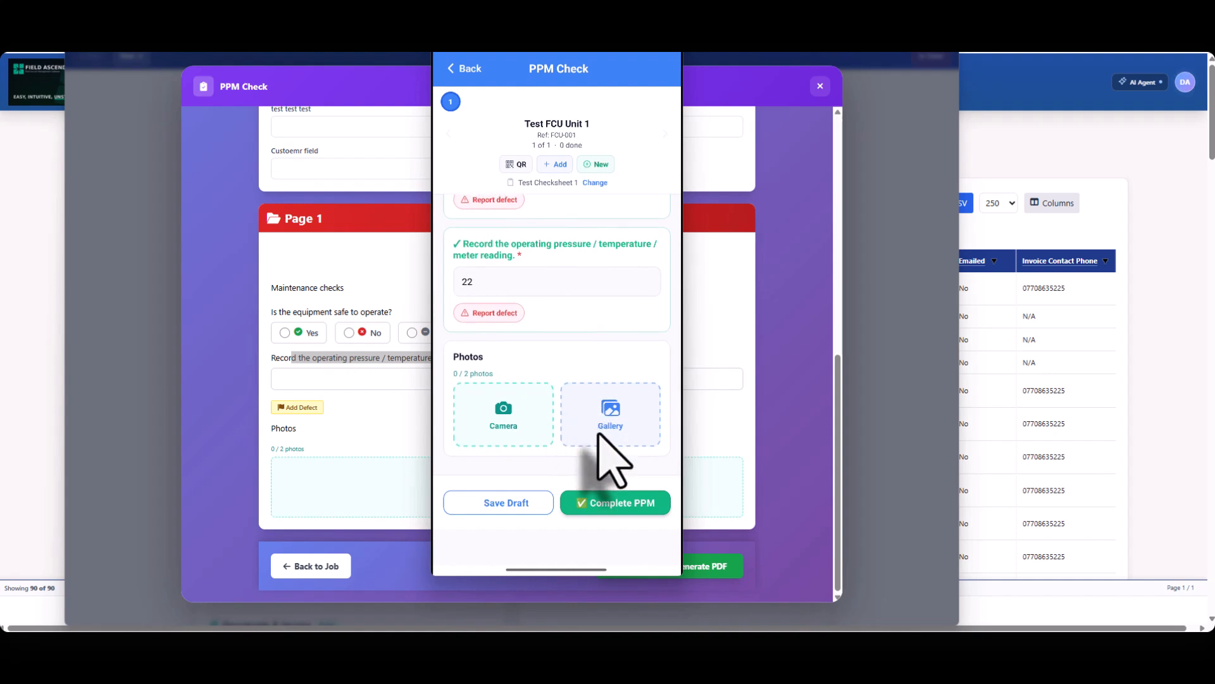
pyautogui.click(607, 414)
pyautogui.scroll(-5, 600, 437)
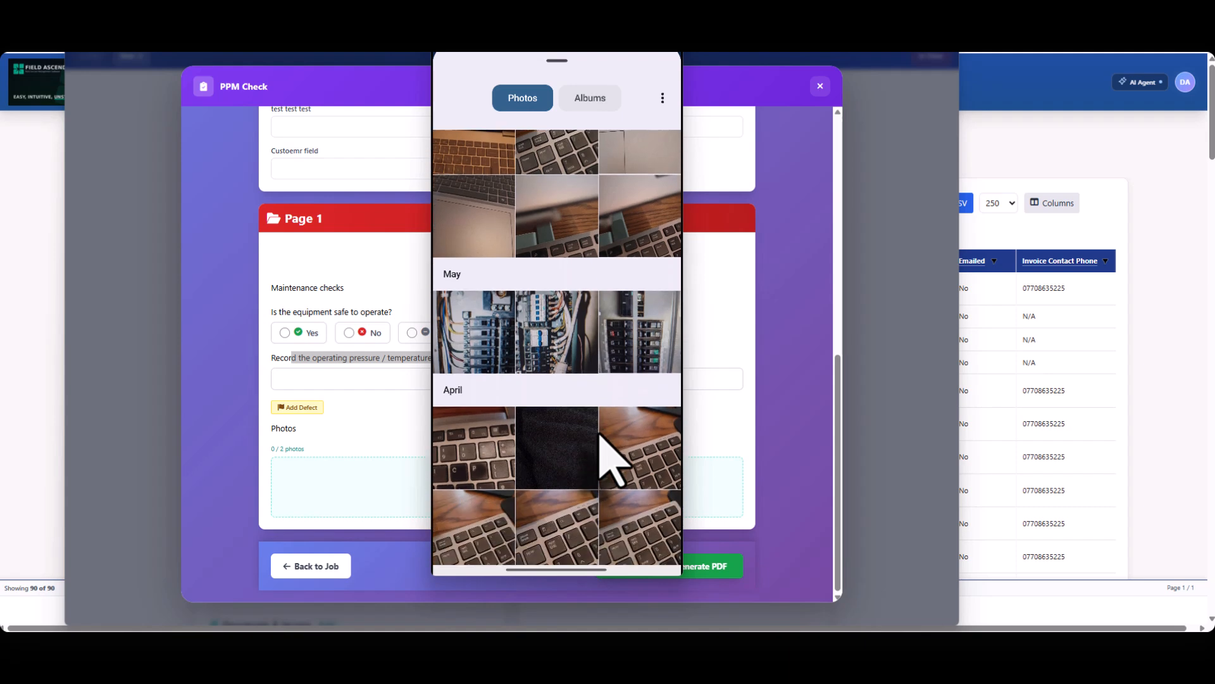
pyautogui.click(599, 435)
pyautogui.scroll(-2, 598, 433)
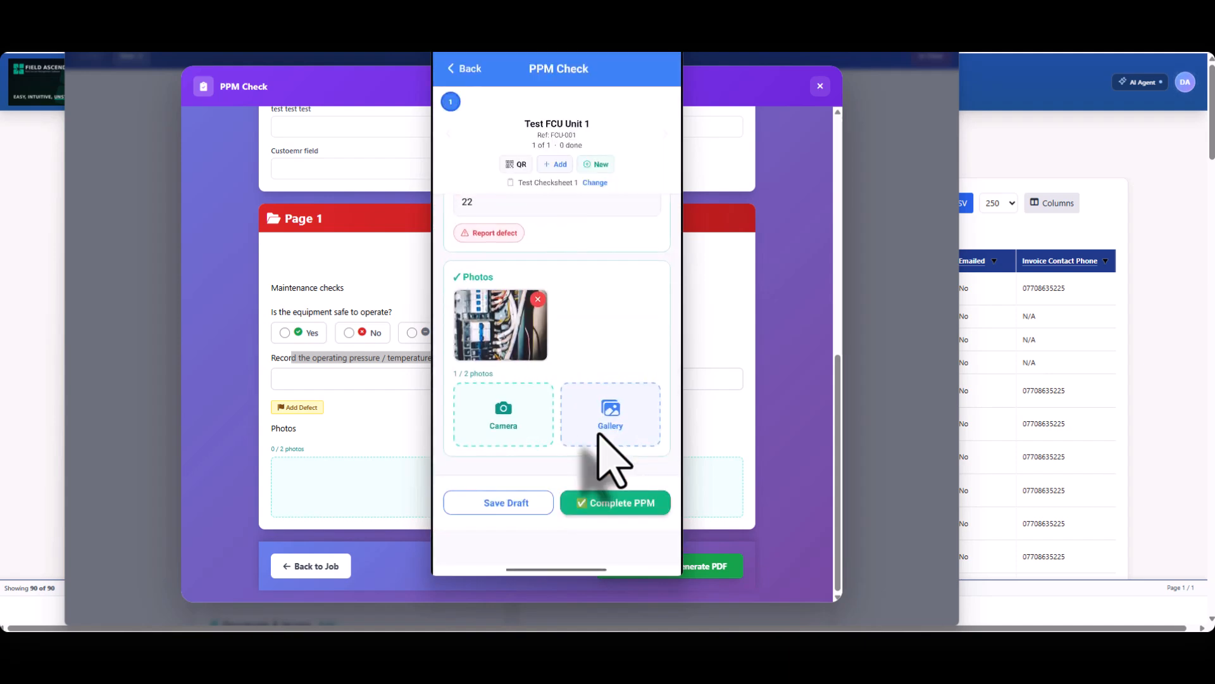
# - Complete the PPM check for Test FCU Unit 1 and confirm generating its PDF certificate
pyautogui.click(624, 504)
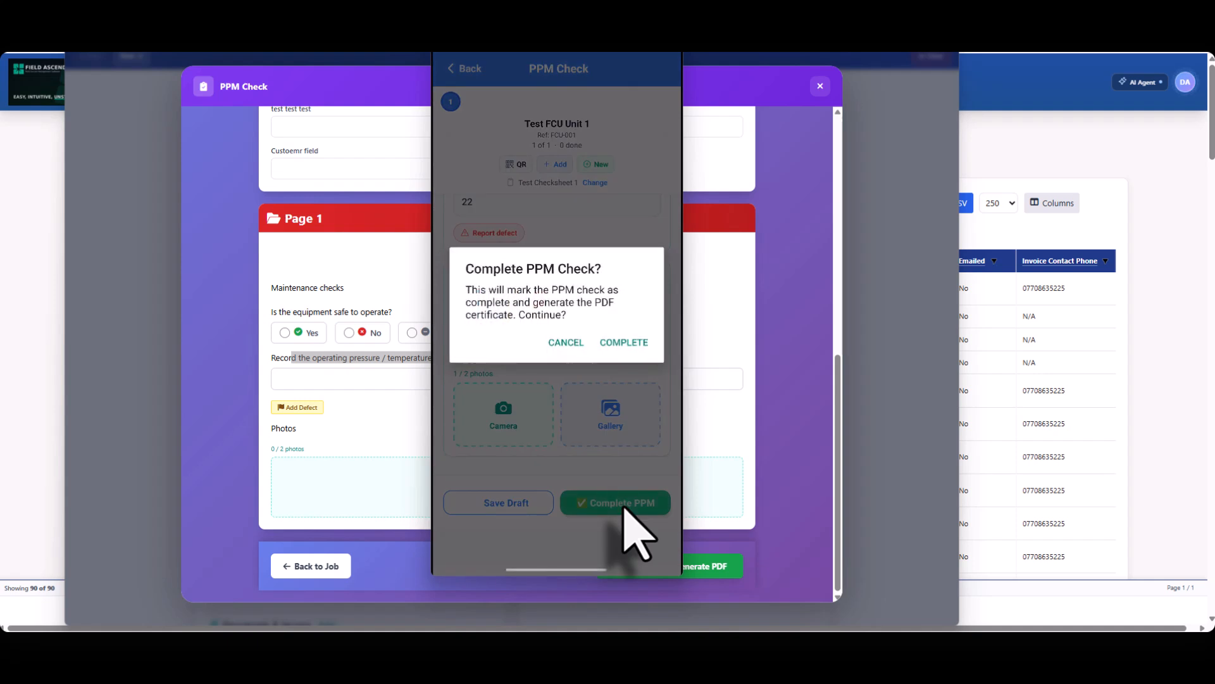
pyautogui.press('Return')
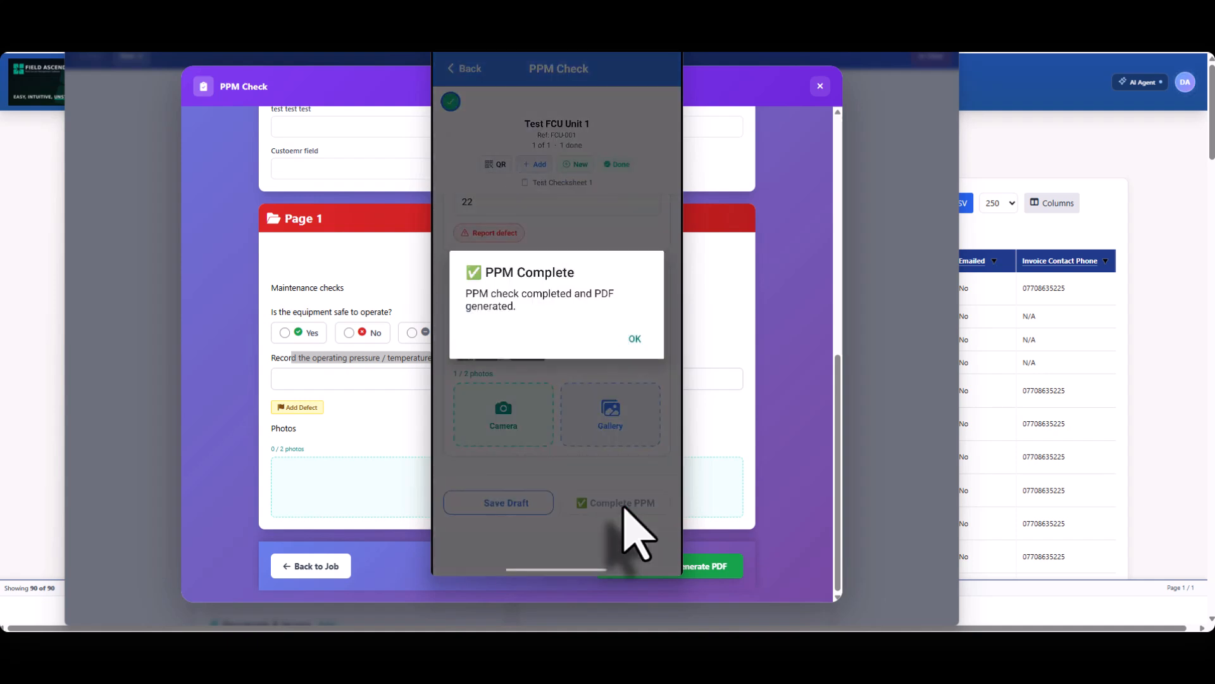
pyautogui.press('Return')
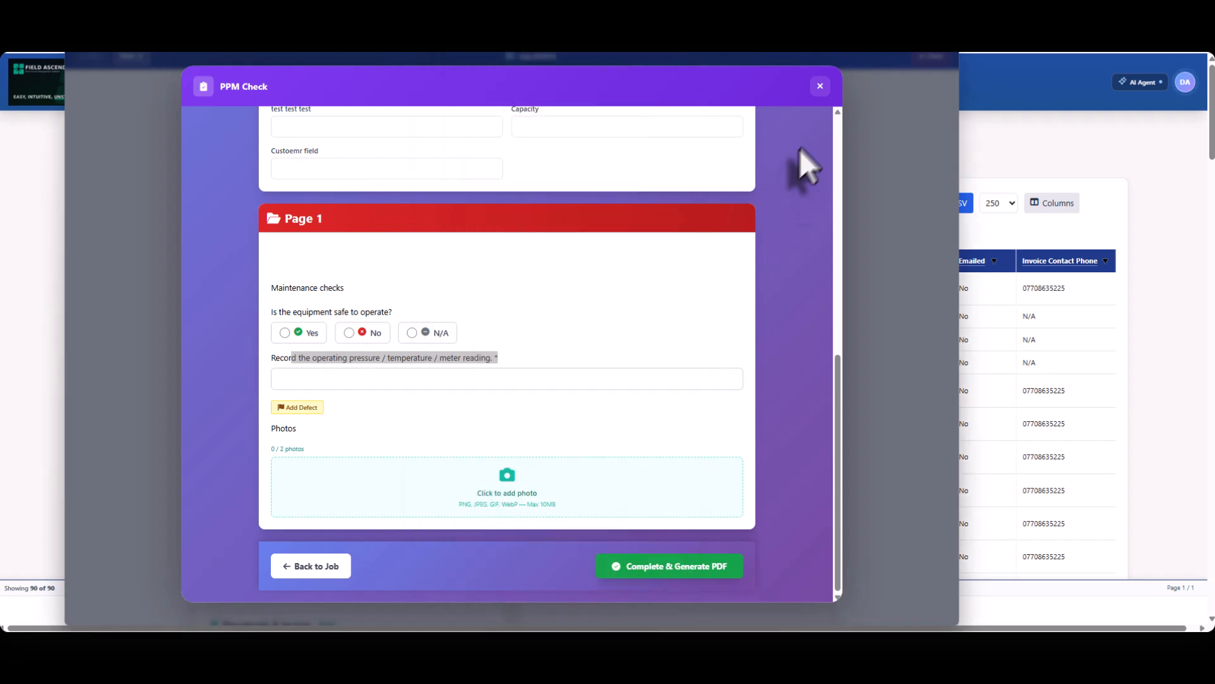
# - Close the desktop PPM check form and review the job's PPM checks, defects and engineer times
pyautogui.click(820, 86)
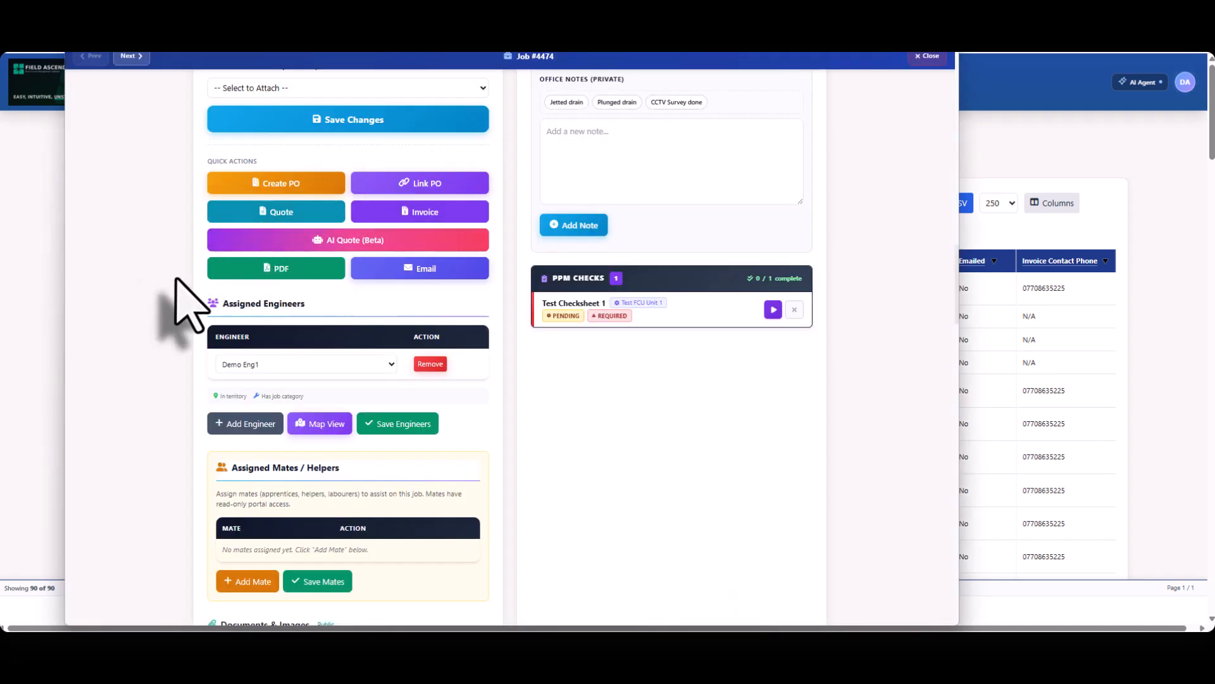
pyautogui.scroll(-2, 177, 301)
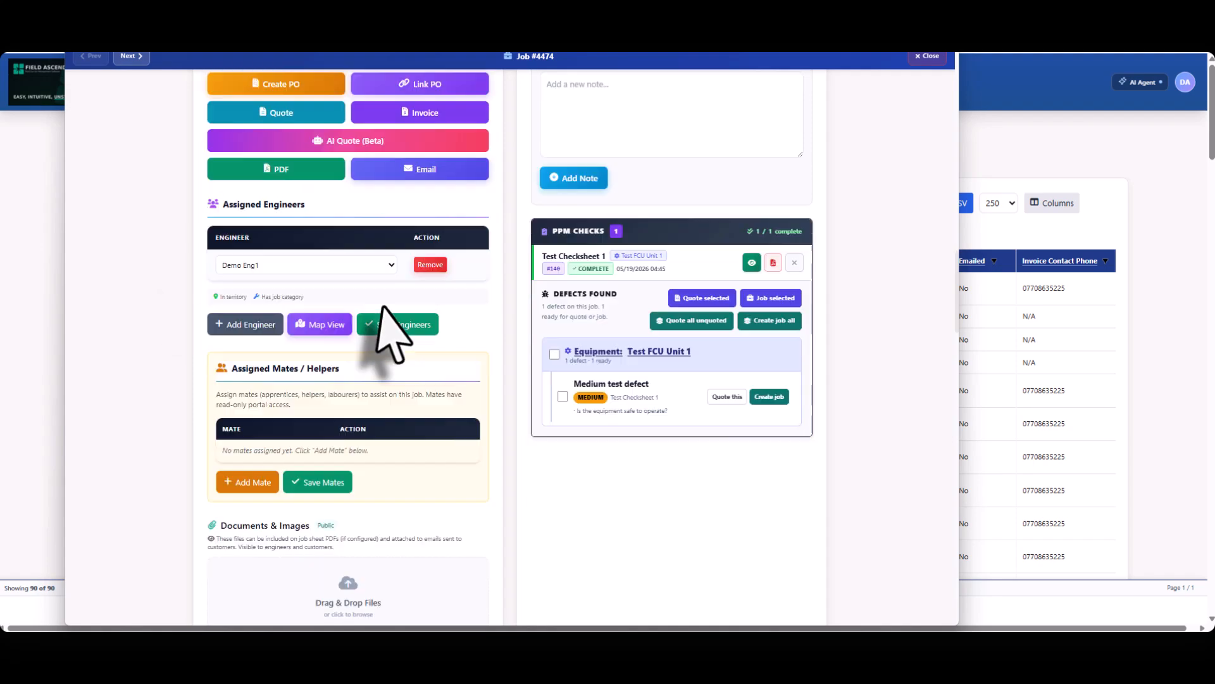
pyautogui.scroll(-20, 382, 307)
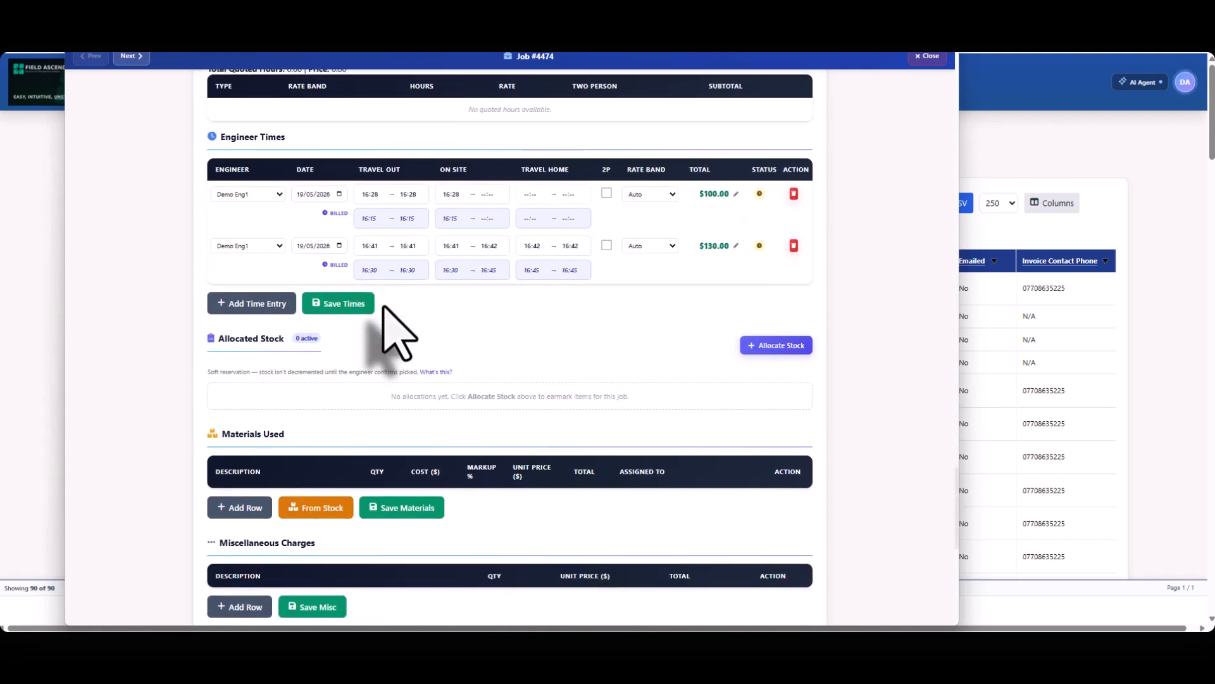
pyautogui.scroll(20, 383, 306)
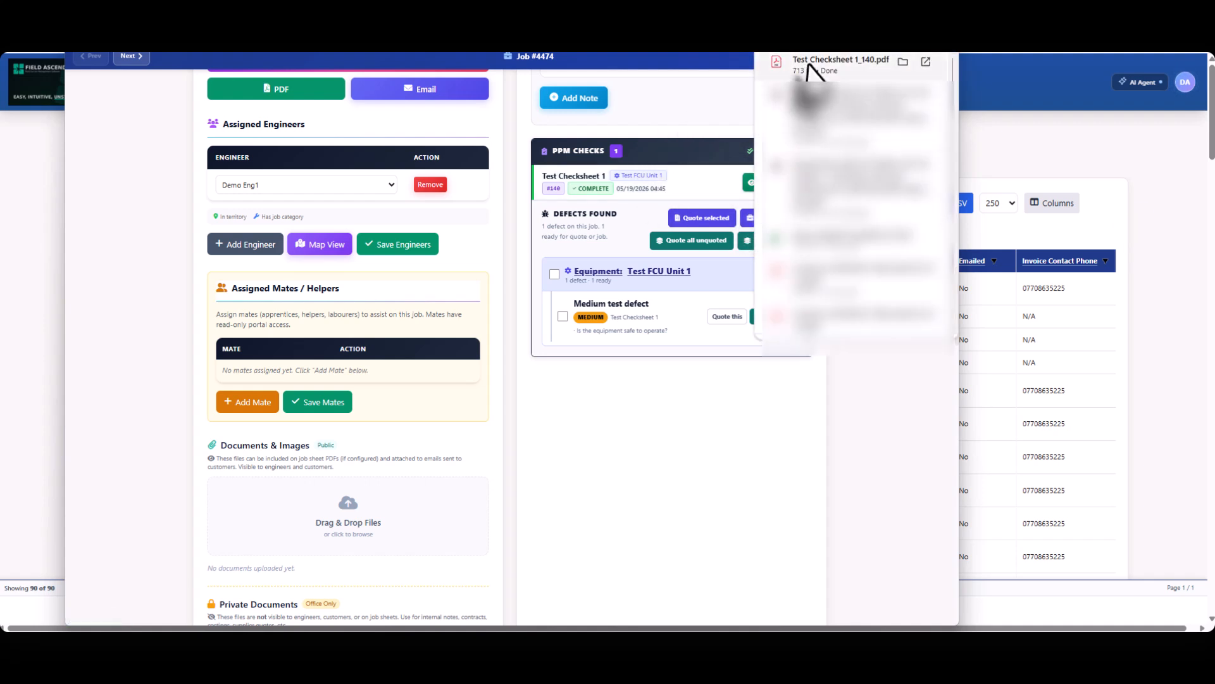
# - Open the downloaded Test Checksheet 1_140.pdf and review its equipment details, defects, maintenance answers and photo
pyautogui.click(807, 63)
pyautogui.scroll(-3, 577, 239)
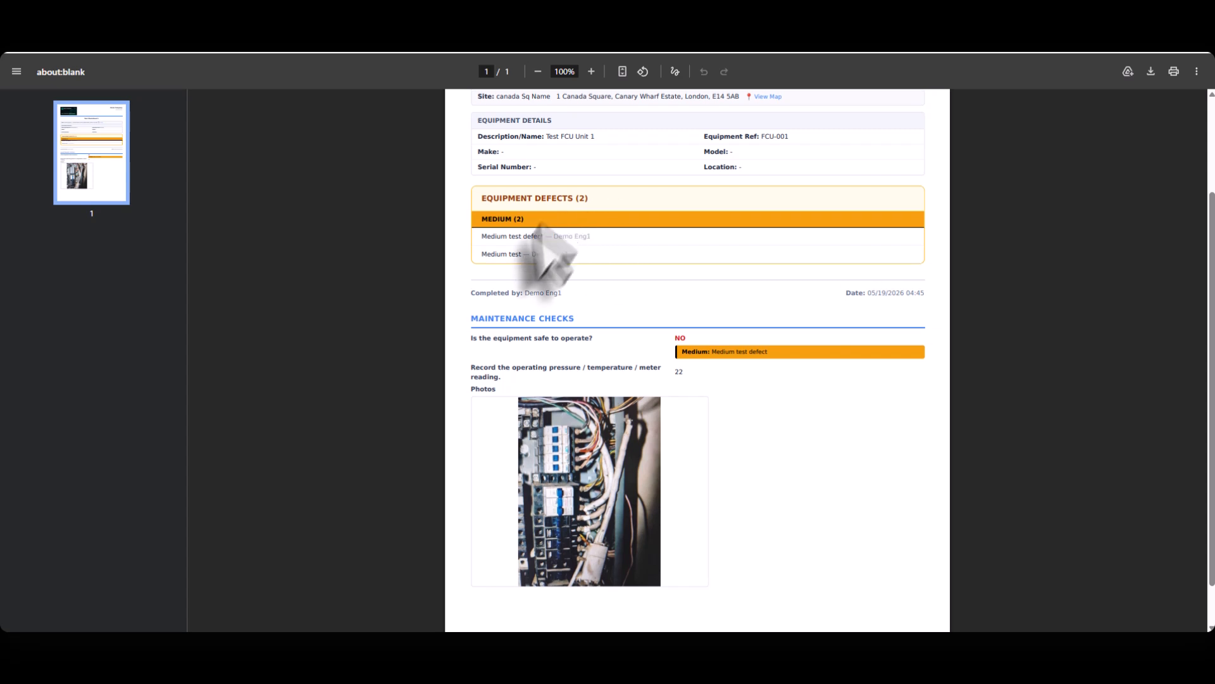
pyautogui.scroll(2, 747, 386)
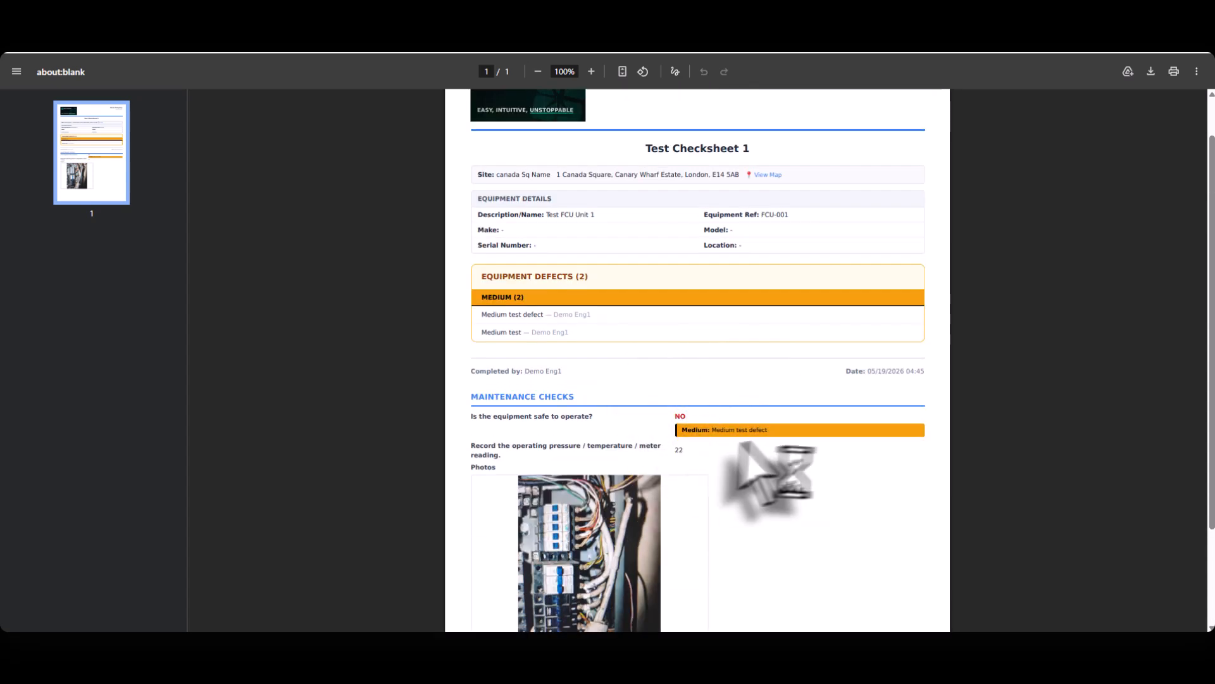
pyautogui.scroll(1, 673, 326)
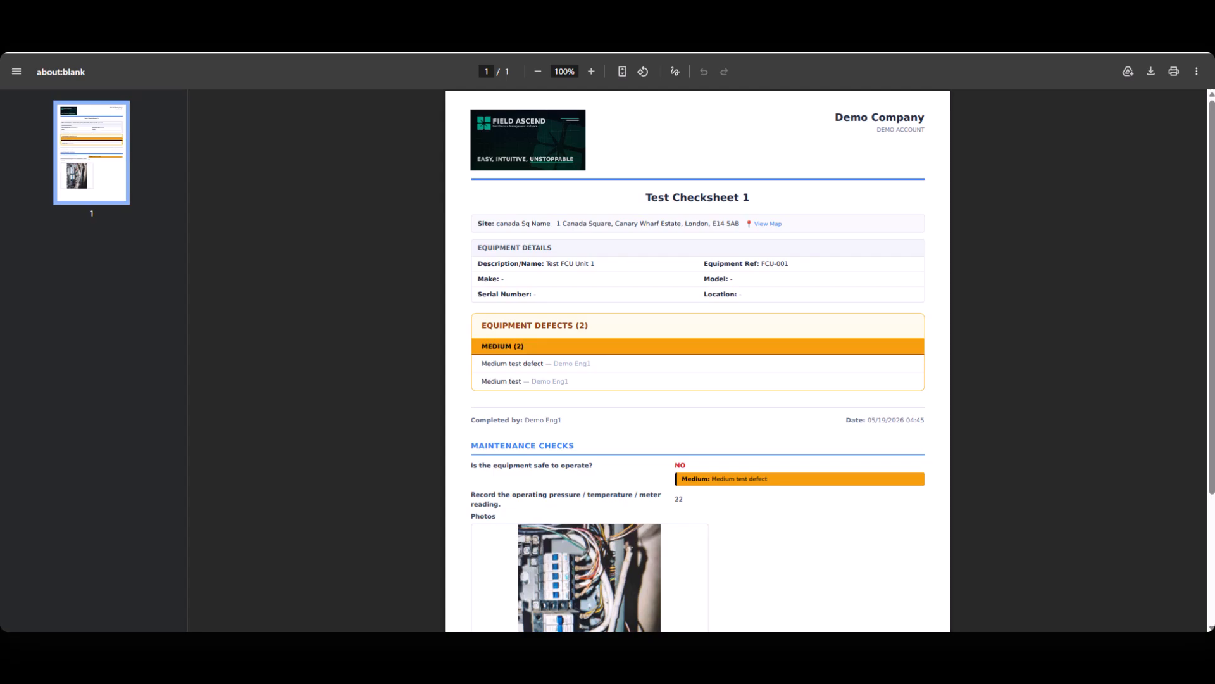
# - Return to the job window, select all defects found on Test FCU Unit 1, and clear that selection again
pyautogui.hotkey('alt', 'Tab')
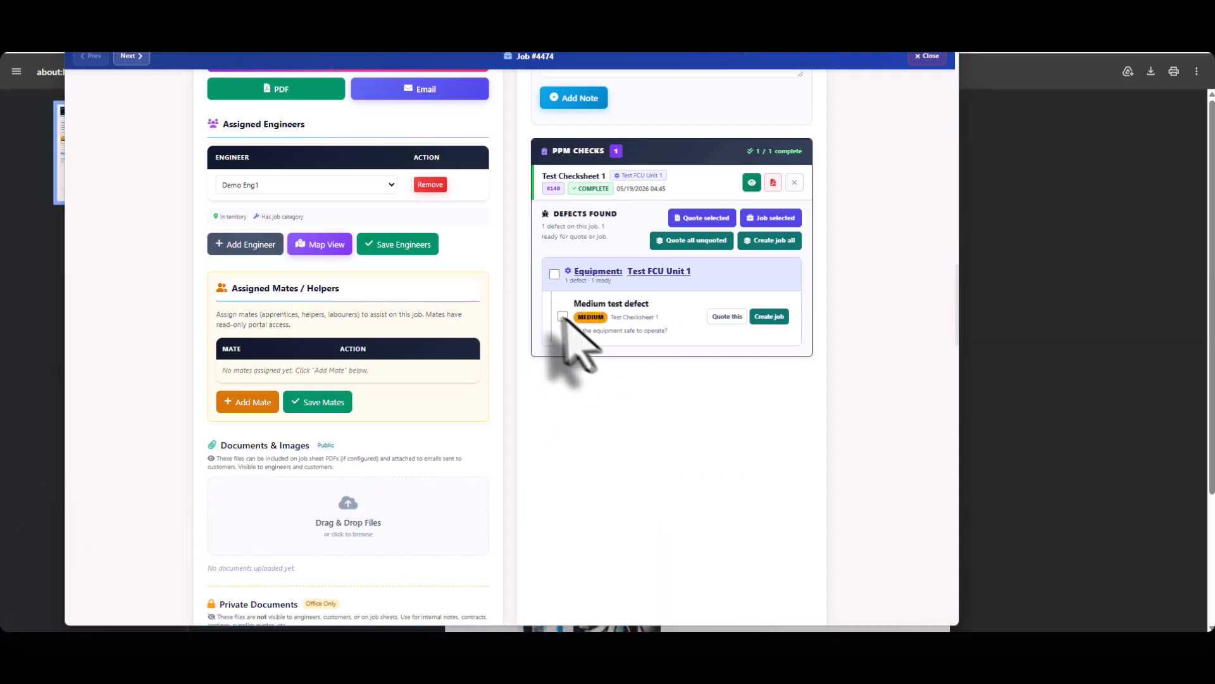
pyautogui.click(556, 274)
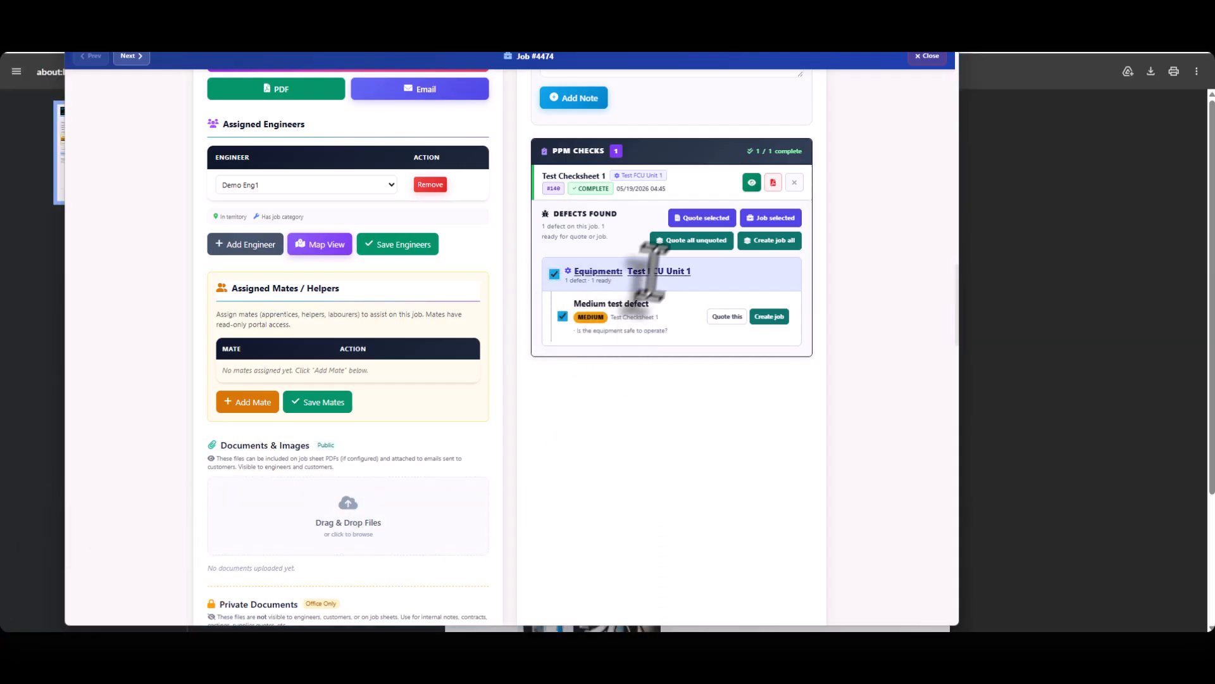
pyautogui.click(555, 274)
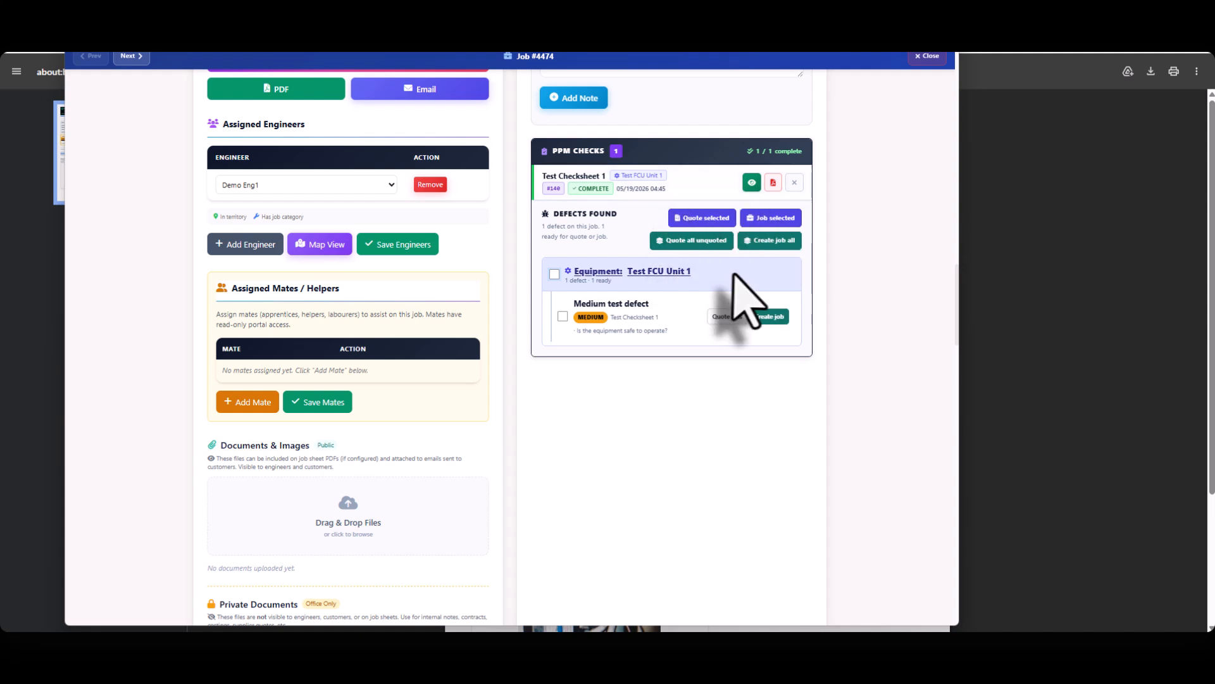
# - Look through the job's risk assessment and schedule sections
pyautogui.scroll(-5, 739, 494)
pyautogui.scroll(-5, 740, 484)
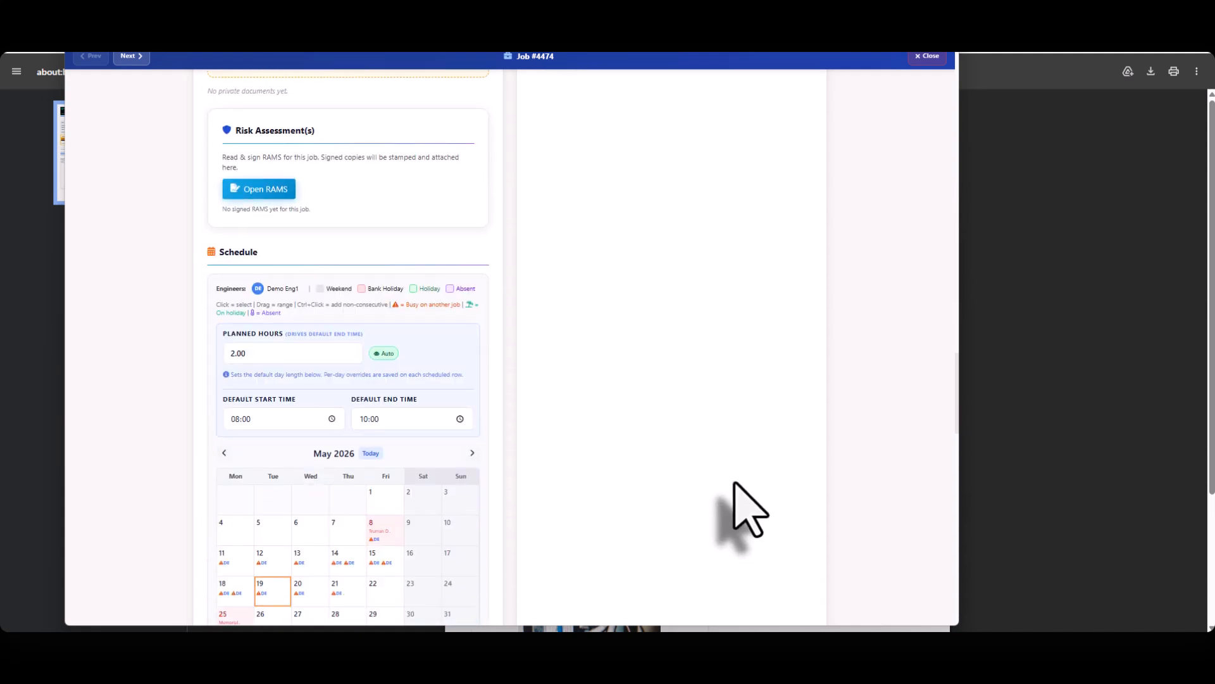